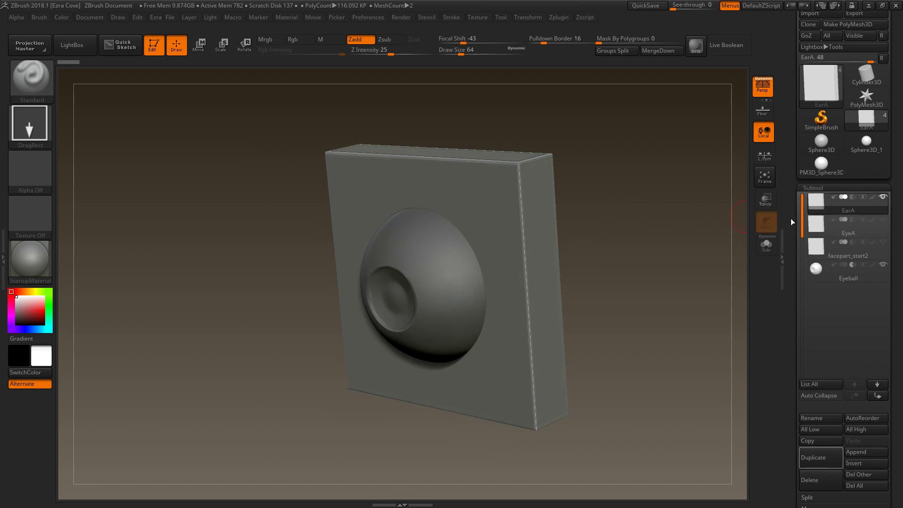
Make the Eyeball subtool the active one
{"action": "left_click_drag", "start_coordinate": [612, 224], "coordinate": [543, 295]}
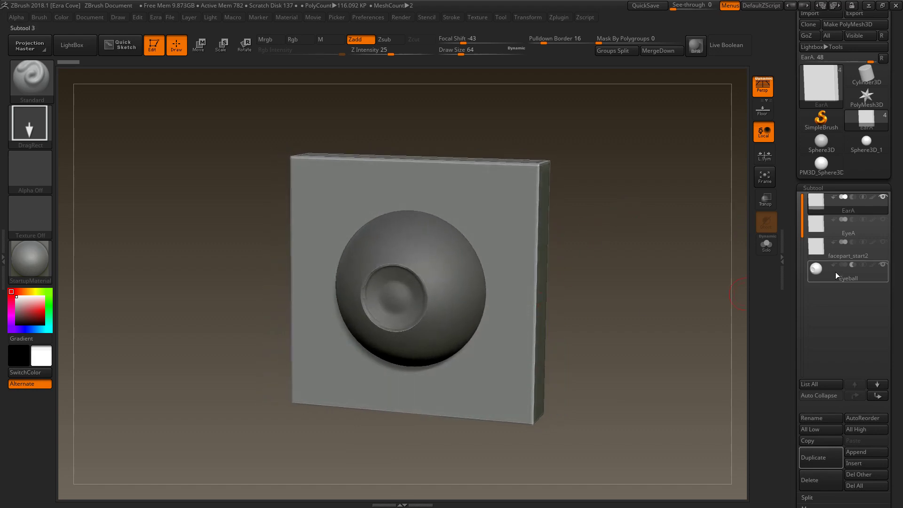
{"action": "mouse_move", "coordinate": [834, 273]}
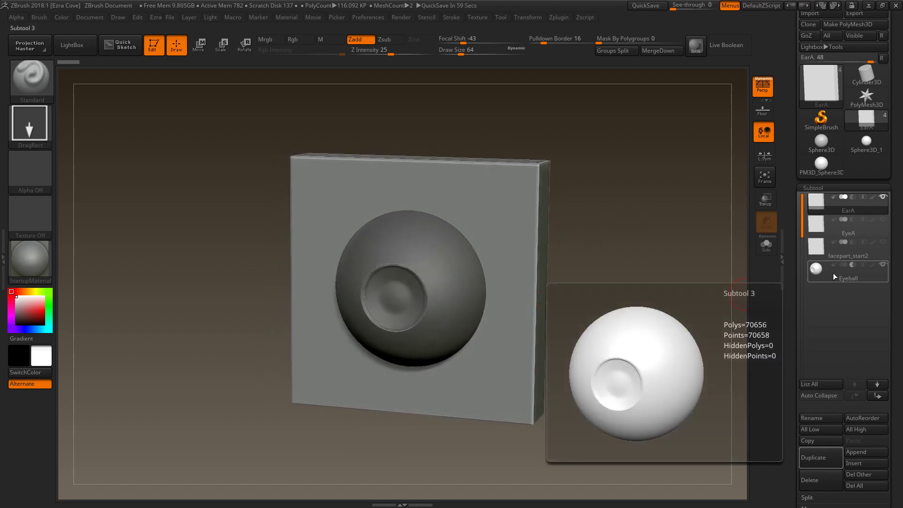
{"action": "mouse_move", "coordinate": [611, 167]}
{"action": "left_mouse_down"}
{"action": "mouse_move", "coordinate": [654, 155]}
{"action": "mouse_move", "coordinate": [605, 187]}
{"action": "left_mouse_up"}
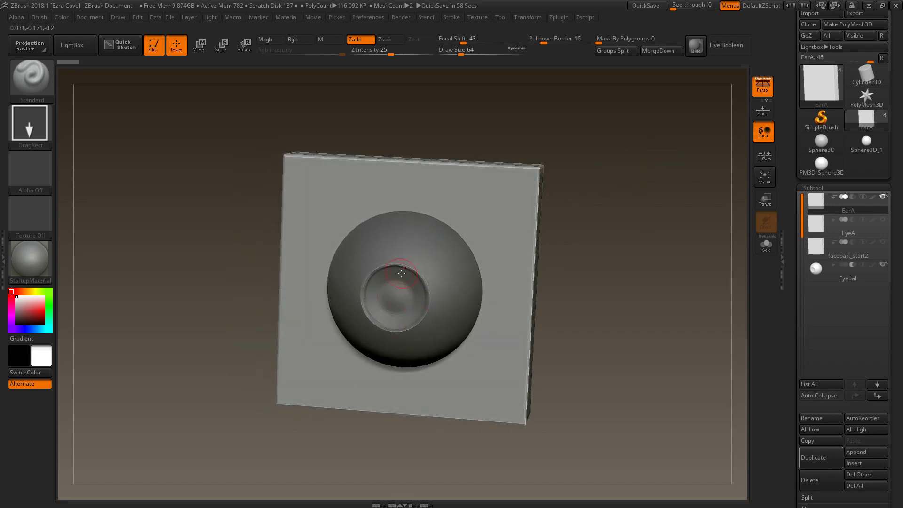
{"action": "left_click_drag", "start_coordinate": [616, 274], "coordinate": [586, 287]}
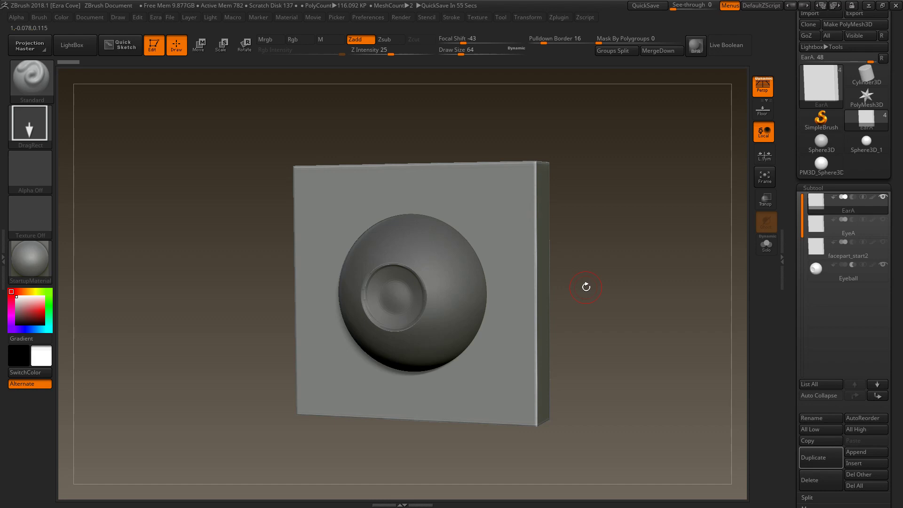
{"action": "left_click", "coordinate": [853, 278]}
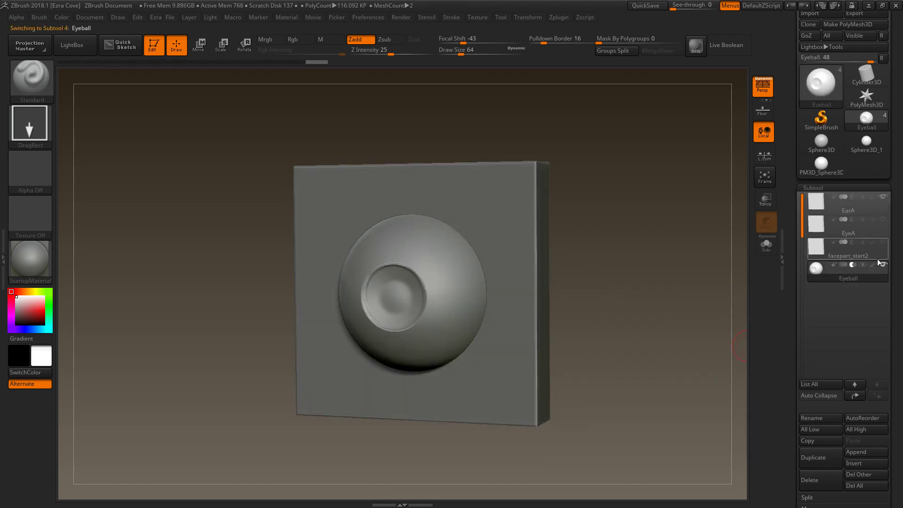
{"action": "mouse_move", "coordinate": [880, 276]}
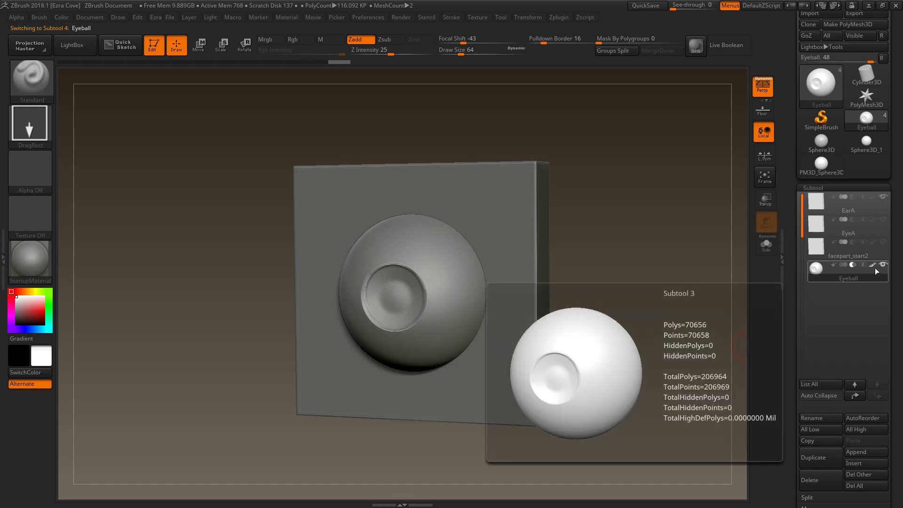
Turn off Zadd and turn on Rgb so the Standard brush paints only colour
{"action": "mouse_move", "coordinate": [609, 201]}
{"action": "left_mouse_down"}
{"action": "mouse_move", "coordinate": [619, 211]}
{"action": "mouse_move", "coordinate": [606, 201]}
{"action": "left_mouse_up"}
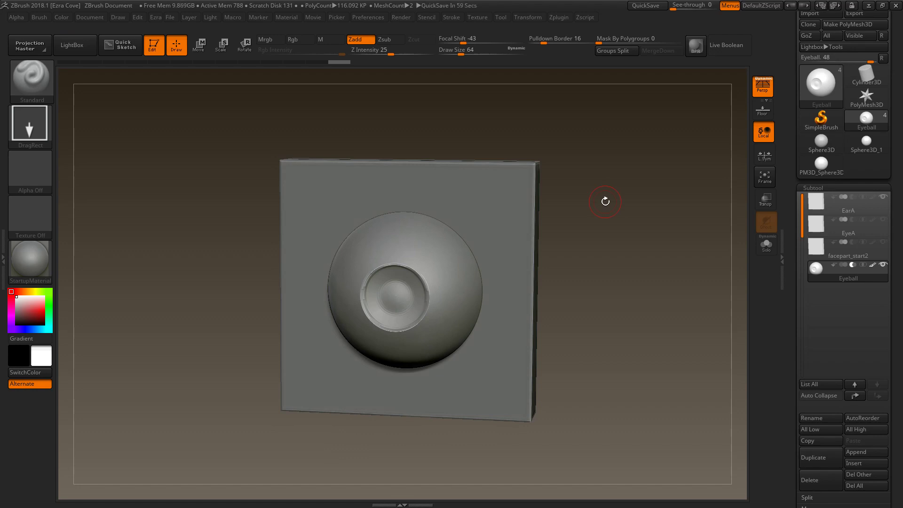
{"action": "left_click_drag", "start_coordinate": [597, 238], "coordinate": [585, 236]}
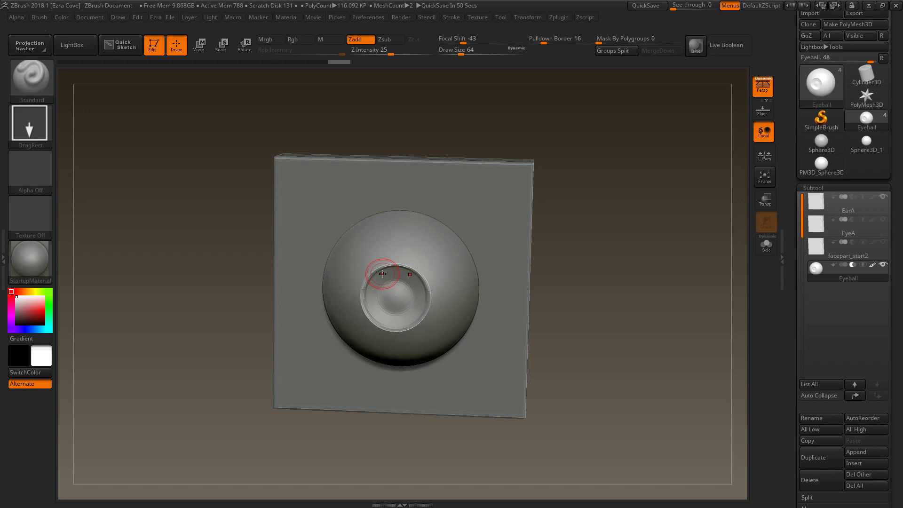
{"action": "left_click_drag", "start_coordinate": [629, 207], "coordinate": [638, 198]}
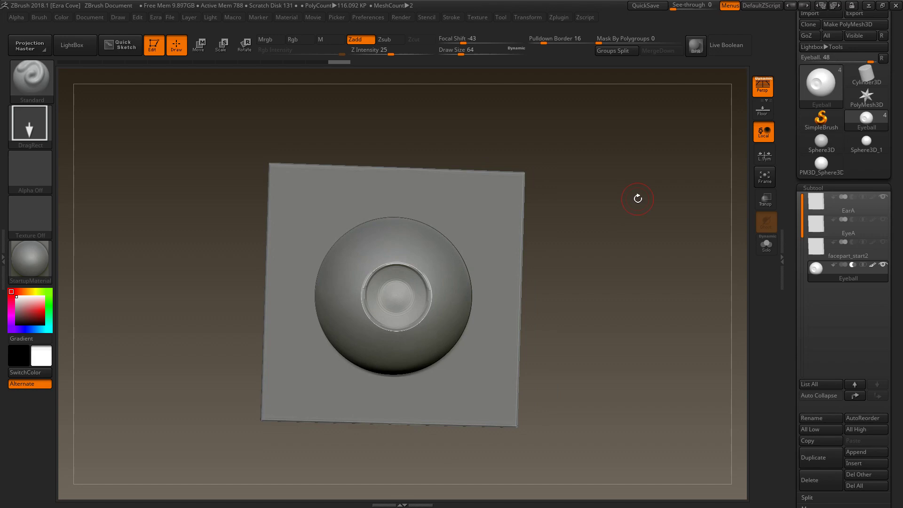
{"action": "mouse_move", "coordinate": [624, 240]}
{"action": "left_mouse_down"}
{"action": "mouse_move", "coordinate": [605, 238]}
{"action": "mouse_move", "coordinate": [615, 230]}
{"action": "left_mouse_up"}
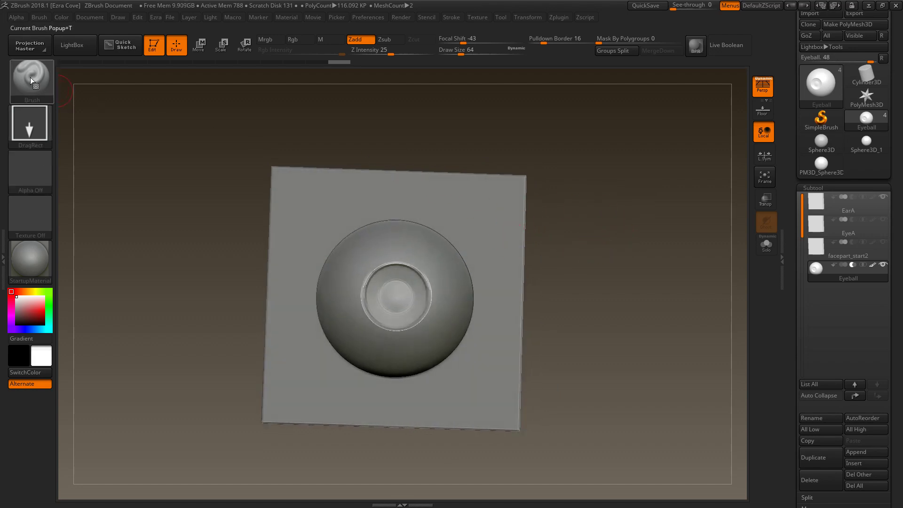
{"action": "left_click_drag", "start_coordinate": [199, 284], "coordinate": [191, 292]}
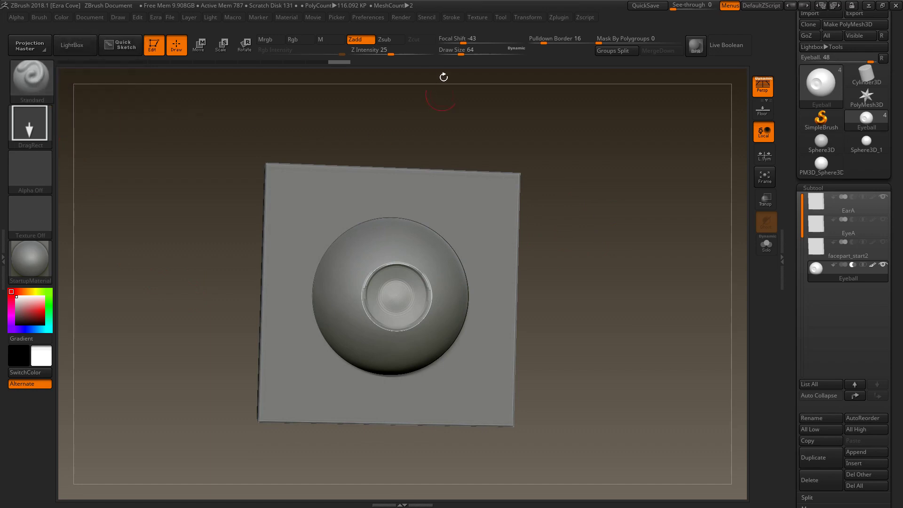
{"action": "left_click", "coordinate": [370, 40]}
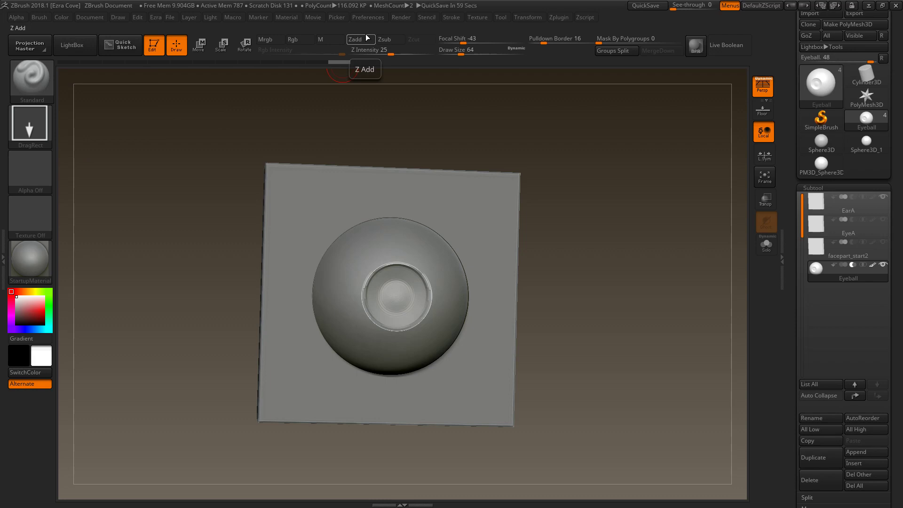
{"action": "left_click", "coordinate": [304, 40]}
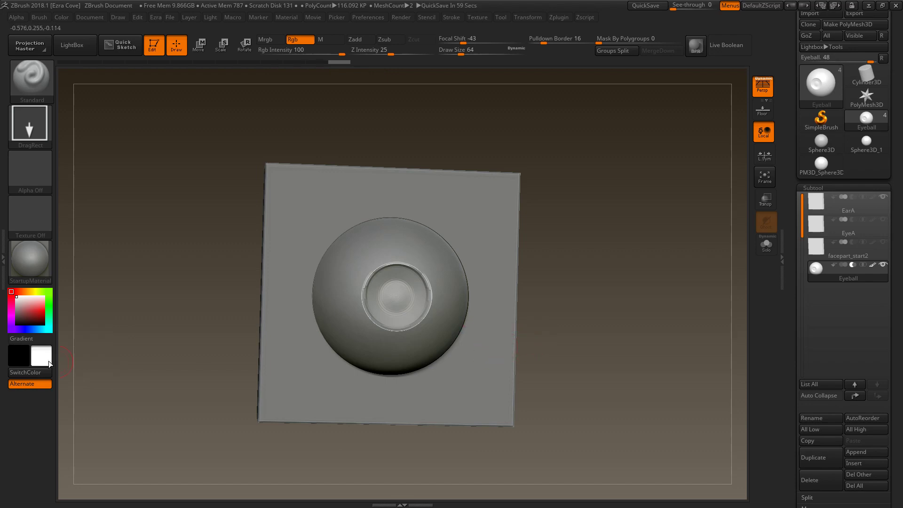
Swap the main and secondary colours back and forth between white and black
{"action": "left_click", "coordinate": [37, 367]}
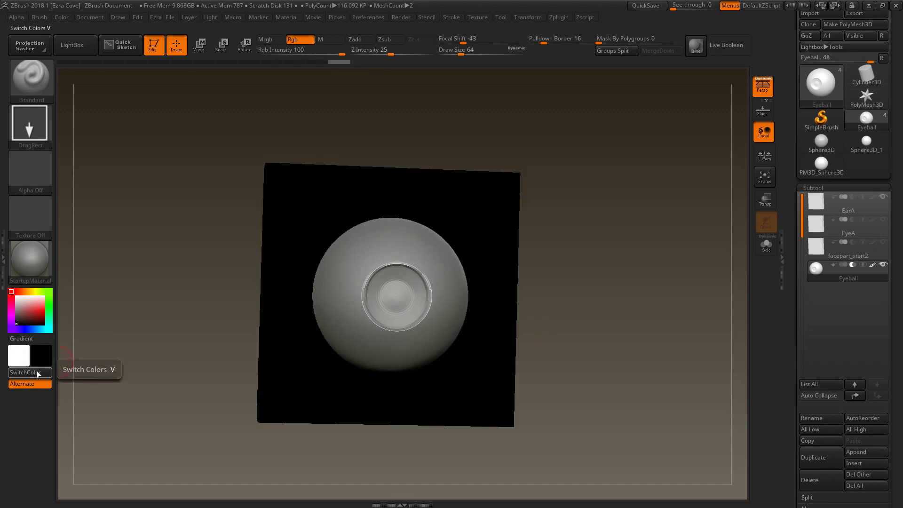
{"action": "left_click", "coordinate": [38, 374]}
{"action": "left_click", "coordinate": [38, 374]}
{"action": "left_click", "coordinate": [39, 375]}
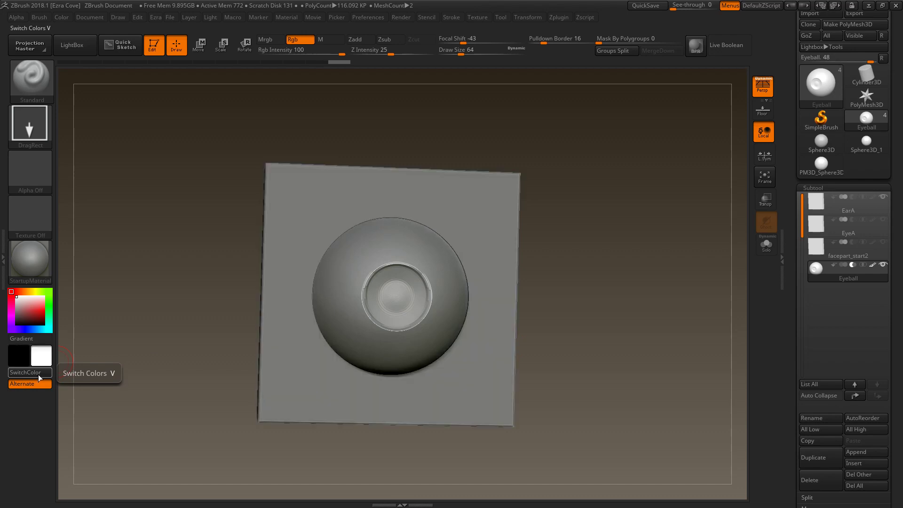
{"action": "left_click", "coordinate": [38, 373]}
{"action": "left_click", "coordinate": [38, 372]}
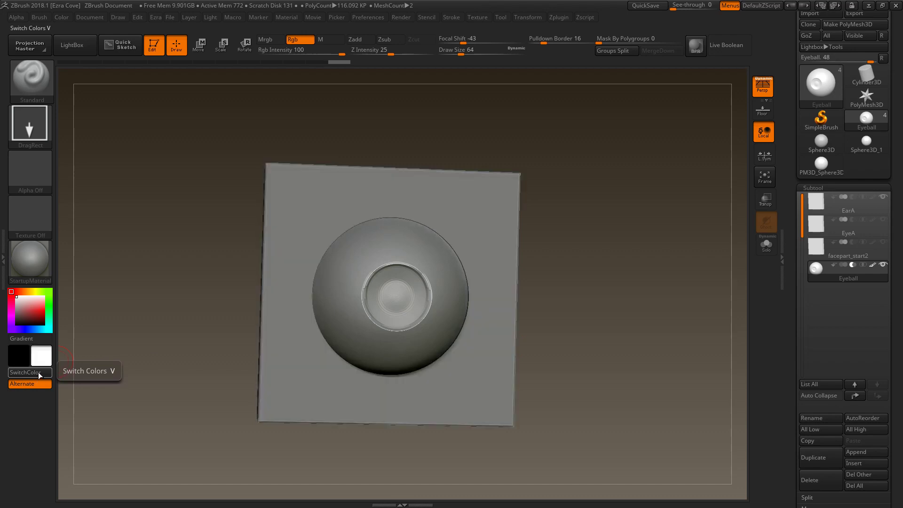
{"action": "mouse_move", "coordinate": [591, 260]}
{"action": "left_mouse_down"}
{"action": "mouse_move", "coordinate": [566, 259]}
{"action": "mouse_move", "coordinate": [583, 258]}
{"action": "left_mouse_up"}
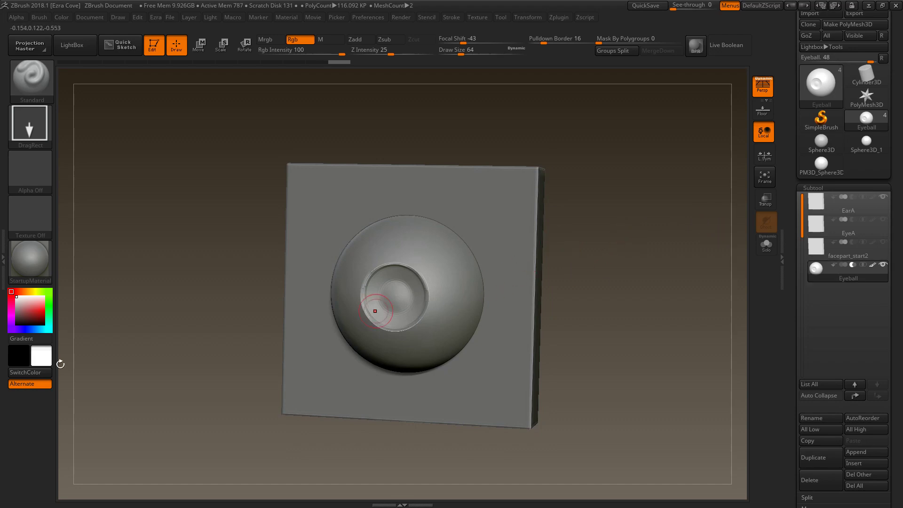
{"action": "key", "text": "v"}
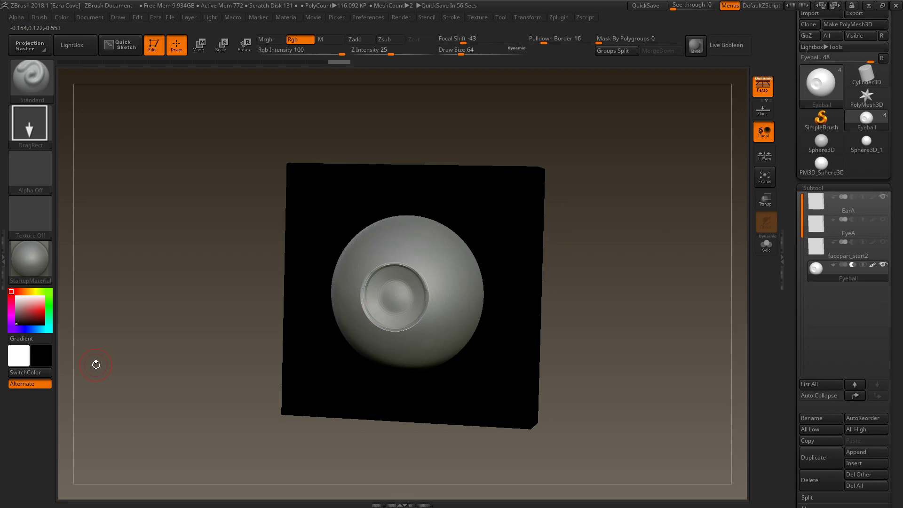
{"action": "key", "text": "v"}
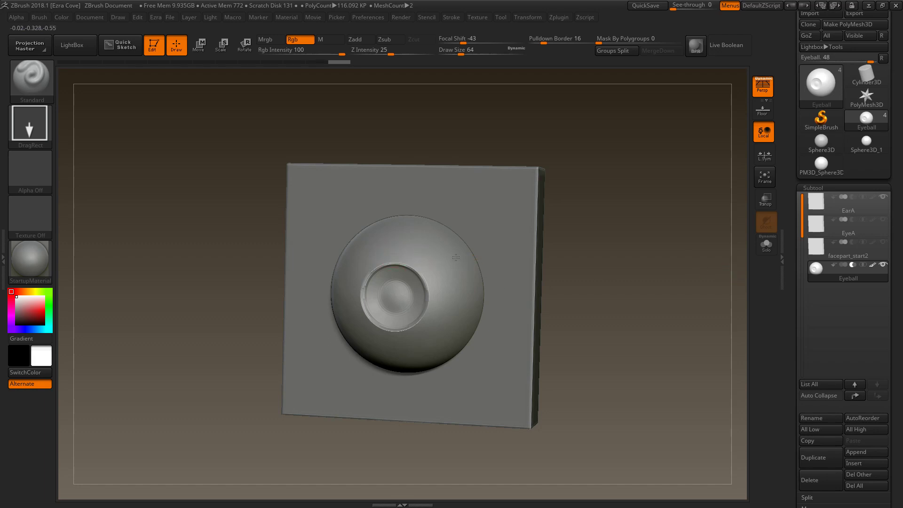
Try painting a soft black spot above the iris with the DragRect stroke, then undo it
{"action": "left_click", "coordinate": [389, 251]}
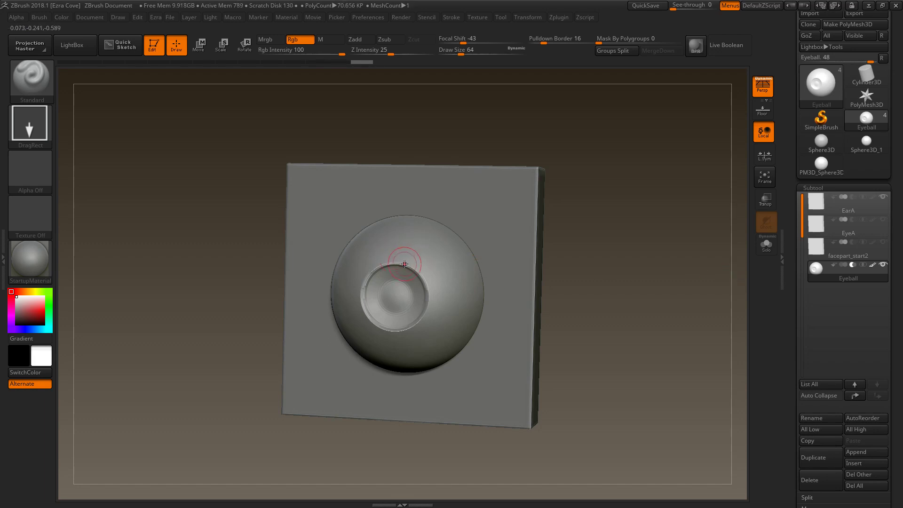
{"action": "key", "text": "v"}
{"action": "left_click_drag", "start_coordinate": [398, 238], "coordinate": [426, 252]}
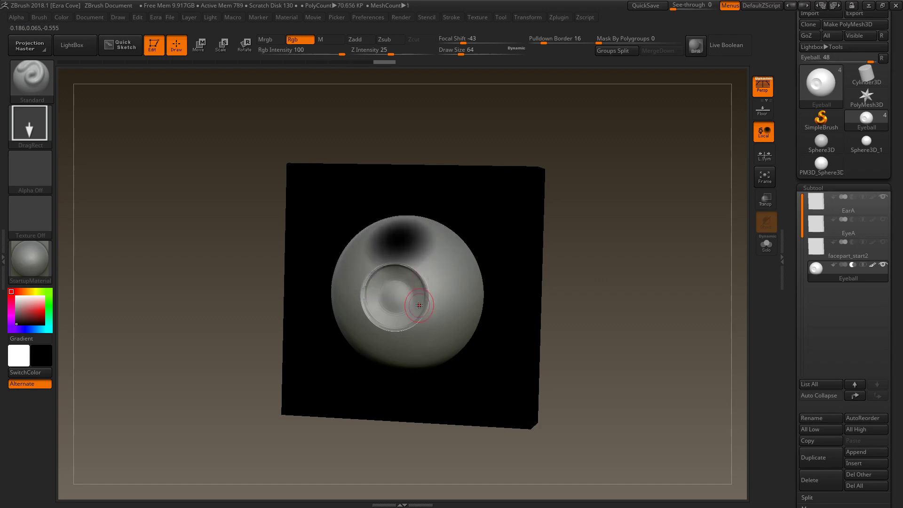
{"action": "key", "text": "ctrl+z"}
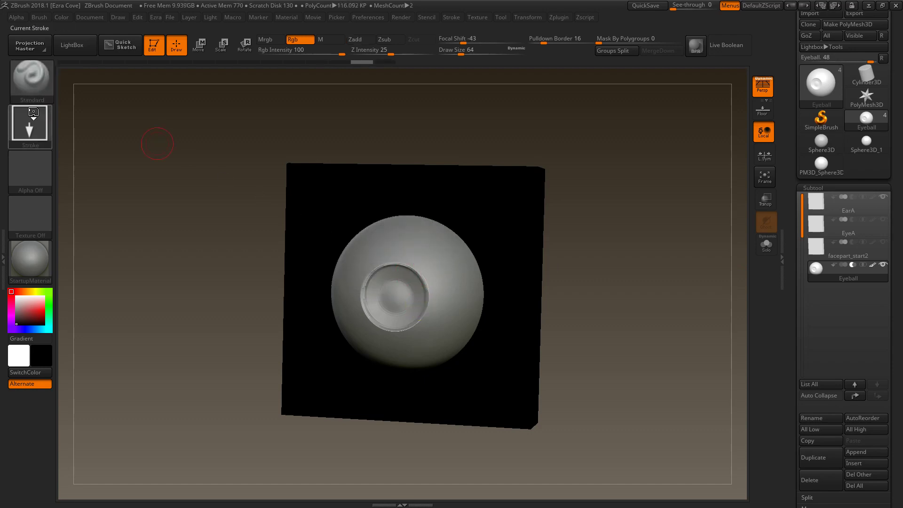
Try painting a continuous black line across the eyeball with the Dots stroke, undo it, and restore the DragRect stroke
{"action": "left_click", "coordinate": [32, 131]}
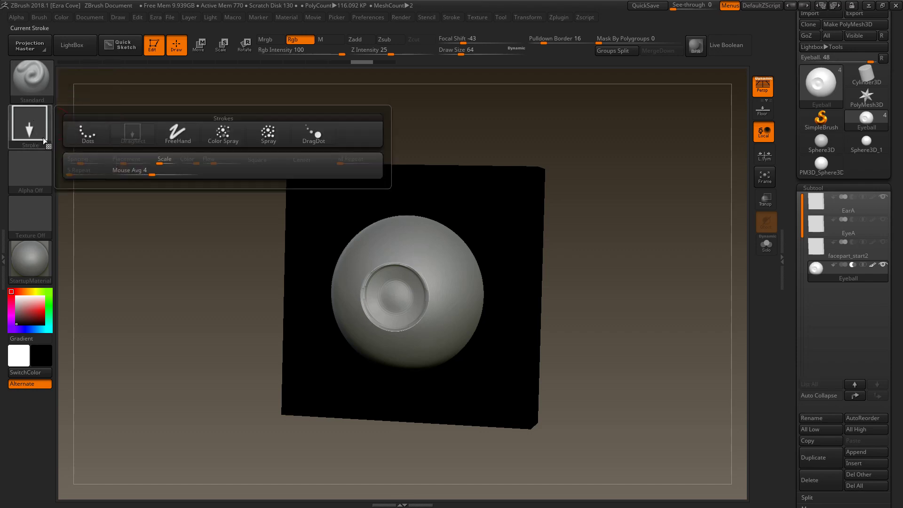
{"action": "left_click", "coordinate": [89, 134]}
{"action": "mouse_move", "coordinate": [422, 278]}
{"action": "left_mouse_down"}
{"action": "mouse_move", "coordinate": [433, 329]}
{"action": "mouse_move", "coordinate": [393, 250]}
{"action": "mouse_move", "coordinate": [359, 320]}
{"action": "left_mouse_up"}
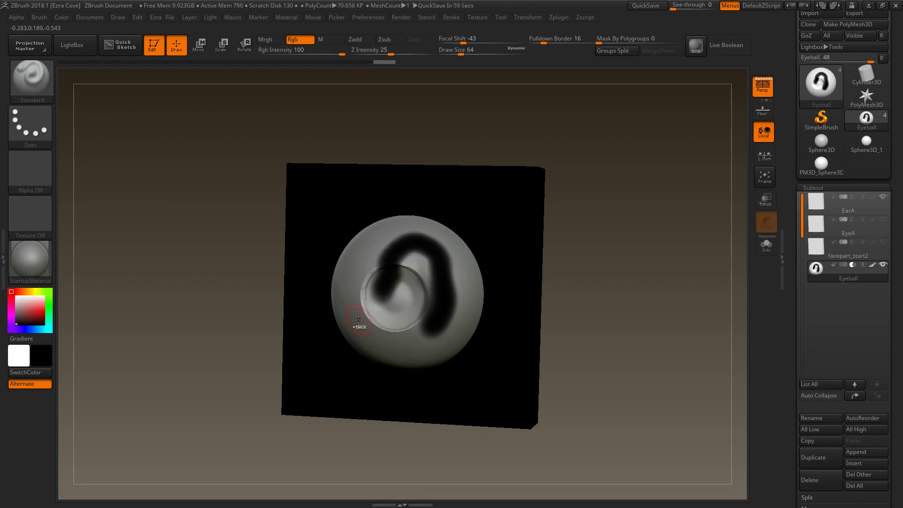
{"action": "key", "text": "ctrl+z"}
{"action": "left_click", "coordinate": [52, 134]}
{"action": "left_click", "coordinate": [133, 132]}
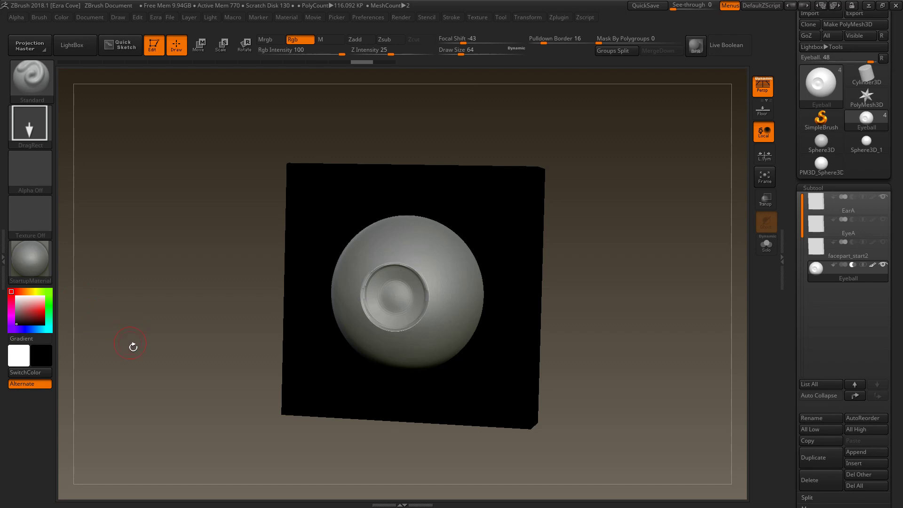
Make black the main colour, try a large DragRect spot filling the iris, and undo it
{"action": "key", "text": "v"}
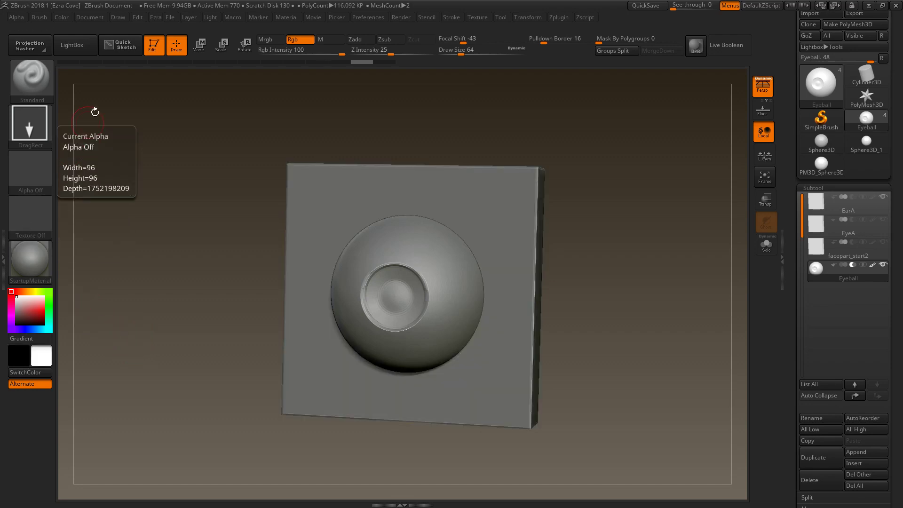
{"action": "left_click", "coordinate": [64, 18]}
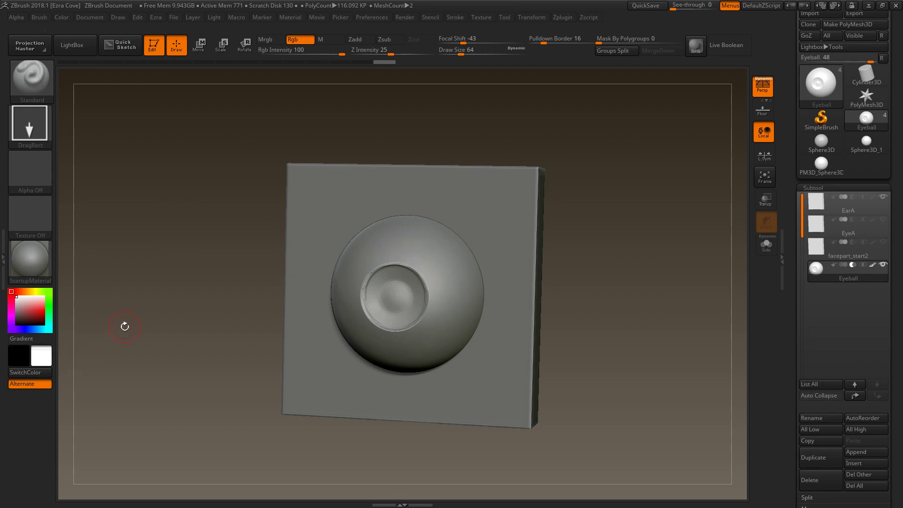
{"action": "key", "text": "v"}
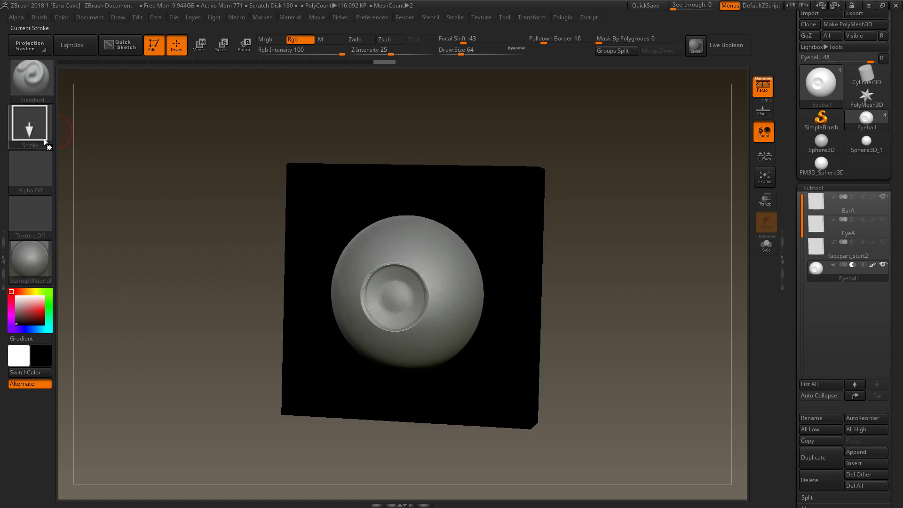
{"action": "left_click_drag", "start_coordinate": [394, 296], "coordinate": [436, 311]}
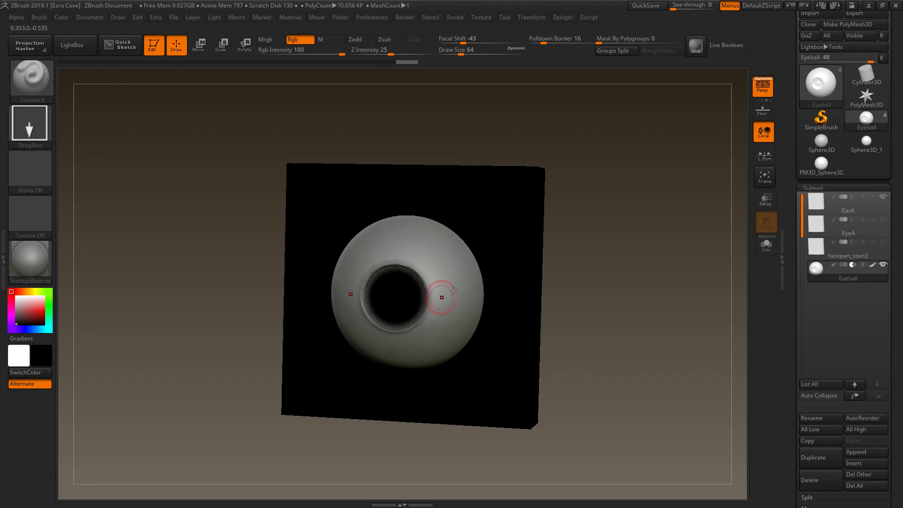
{"action": "key", "text": "ctrl+z"}
Face the eyeball straight on, try a small black spot at the pupil's centre, and undo it
{"action": "mouse_move", "coordinate": [608, 259]}
{"action": "left_mouse_down"}
{"action": "mouse_move", "coordinate": [630, 256]}
{"action": "mouse_move", "coordinate": [619, 252]}
{"action": "mouse_move", "coordinate": [616, 273]}
{"action": "left_mouse_up"}
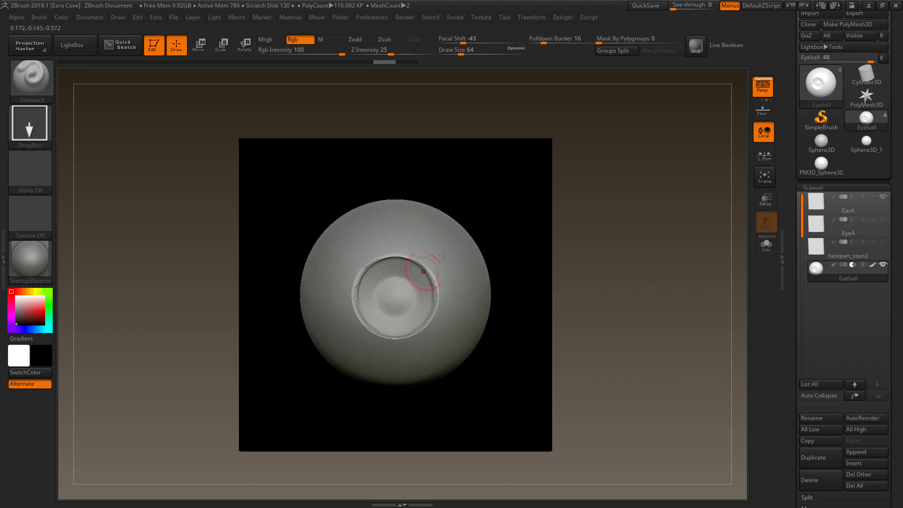
{"action": "left_click_drag", "start_coordinate": [395, 295], "coordinate": [403, 296]}
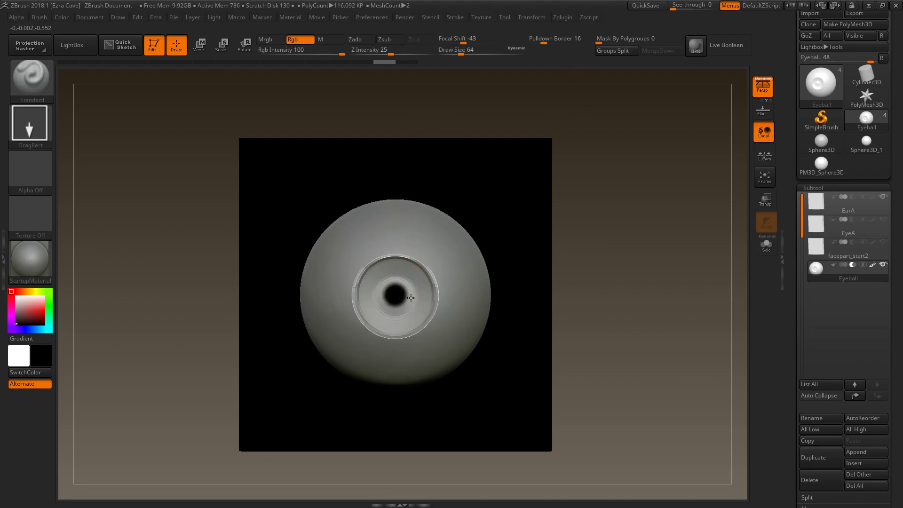
{"action": "key", "text": "ctrl+z"}
Set Focal Shift to -100, try painting a hard-edged black pupil, and undo it
{"action": "left_click_drag", "start_coordinate": [464, 42], "coordinate": [439, 43]}
{"action": "left_click_drag", "start_coordinate": [395, 296], "coordinate": [403, 298]}
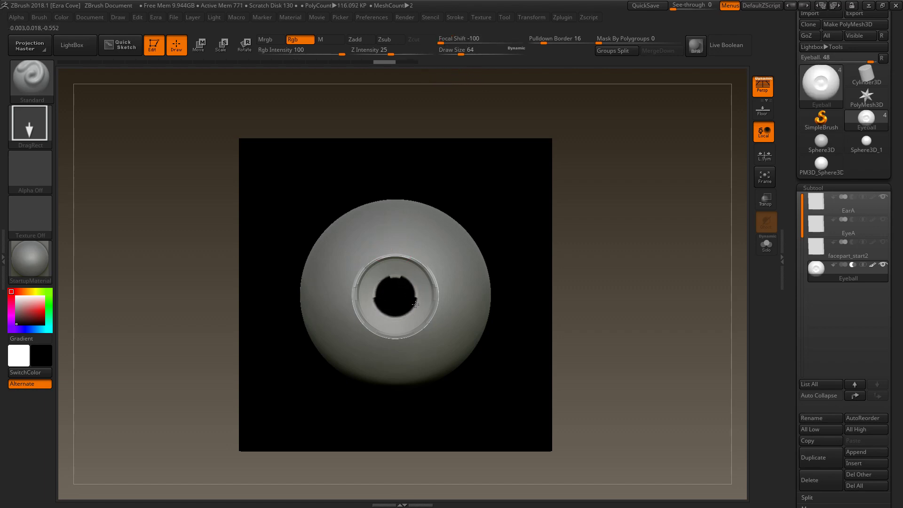
{"action": "key", "text": "ctrl+z"}
Set Focal Shift to -75, try painting a black pupil at the iris centre, and undo it
{"action": "left_click", "coordinate": [444, 44]}
{"action": "left_click_drag", "start_coordinate": [444, 44], "coordinate": [451, 42]}
{"action": "left_click_drag", "start_coordinate": [396, 296], "coordinate": [418, 301]}
{"action": "left_click_drag", "start_coordinate": [621, 265], "coordinate": [596, 258], "text": "alt"}
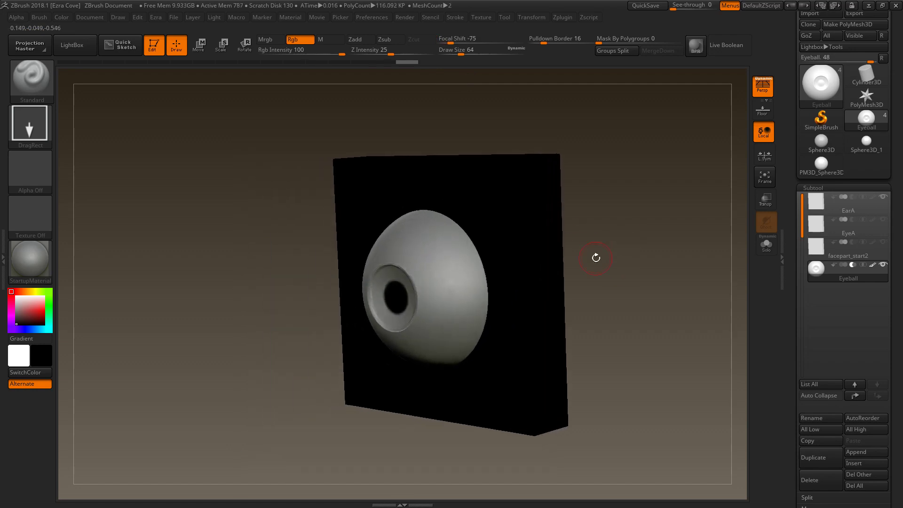
{"action": "key", "text": "ctrl+z"}
Facing the eyeball straight on, fill the iris with dark red and paint a smaller black pupil at its centre
{"action": "left_click_drag", "start_coordinate": [629, 250], "coordinate": [628, 273], "text": "shift"}
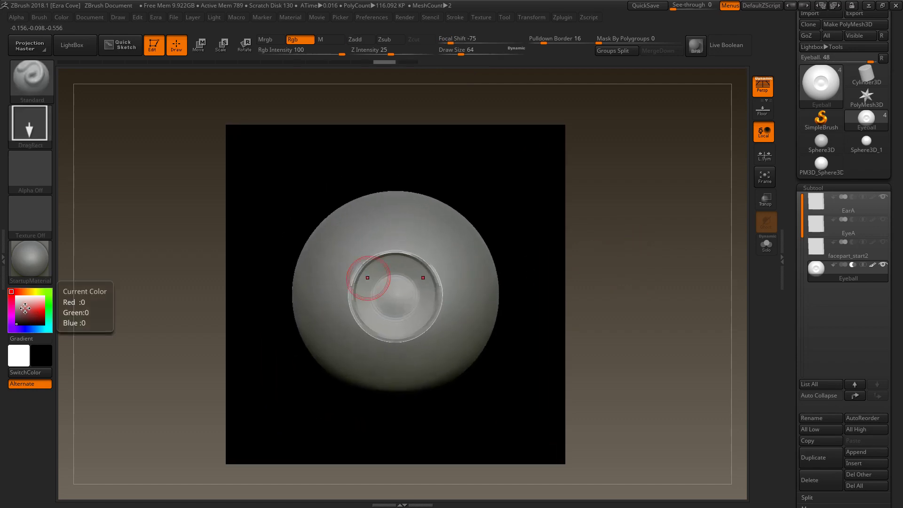
{"action": "left_click", "coordinate": [42, 314]}
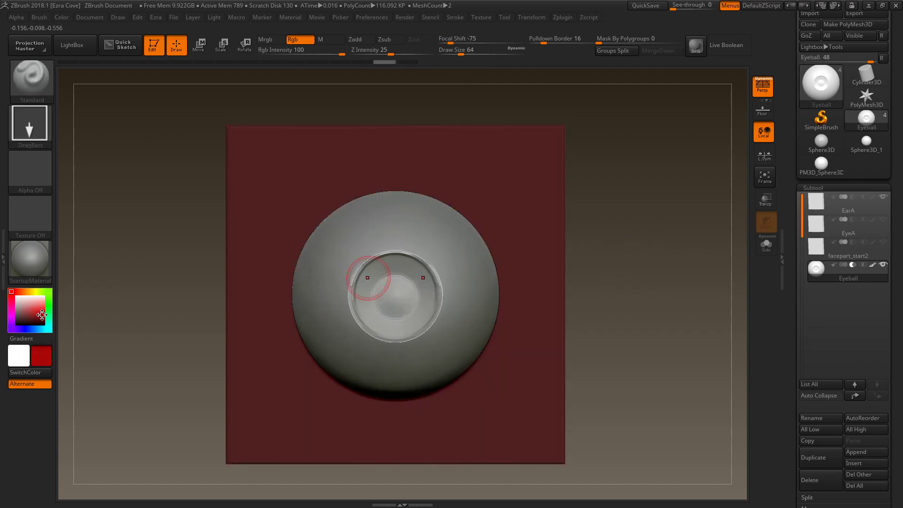
{"action": "left_click", "coordinate": [41, 315]}
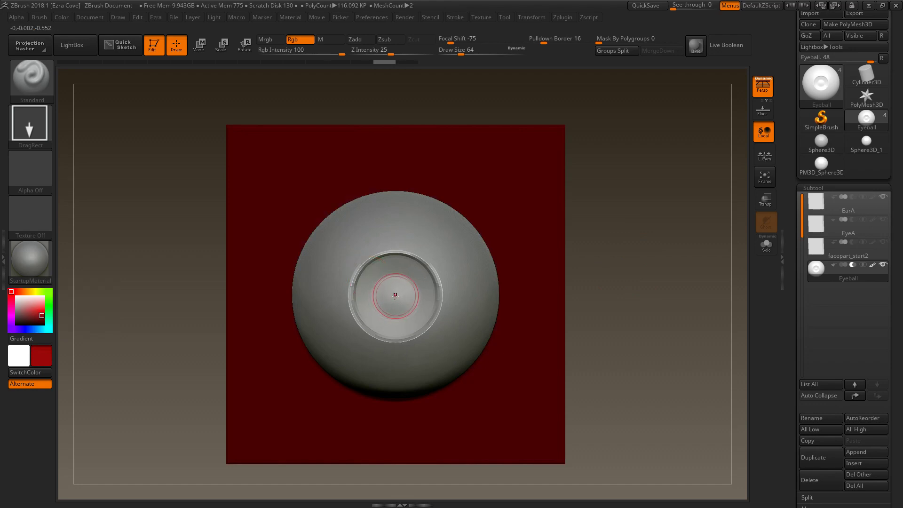
{"action": "left_click_drag", "start_coordinate": [395, 296], "coordinate": [442, 285]}
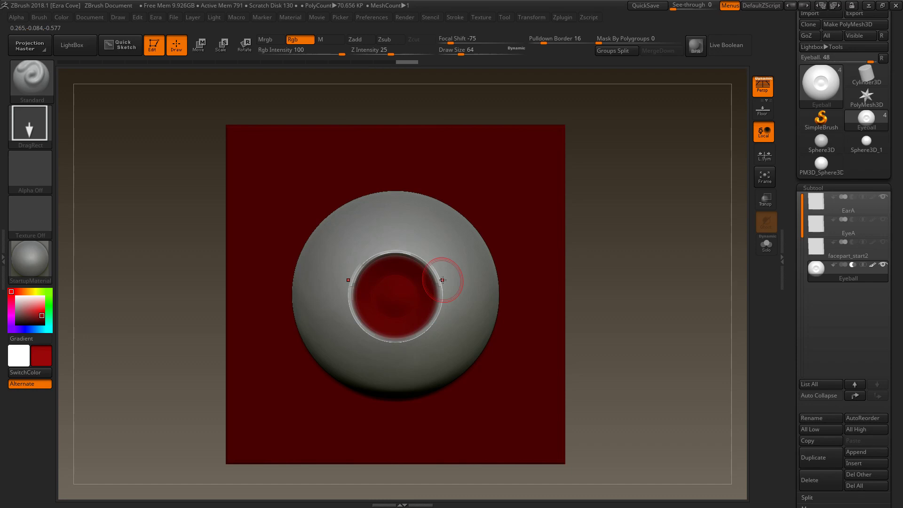
{"action": "left_click_drag", "start_coordinate": [28, 321], "coordinate": [10, 326]}
{"action": "left_click_drag", "start_coordinate": [395, 295], "coordinate": [415, 291]}
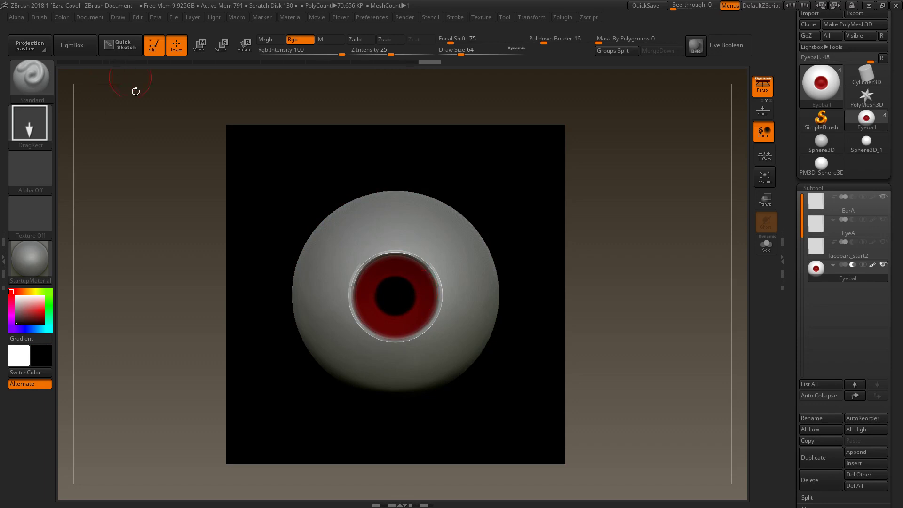
Turn Rgb painting off, set the main colour to white, and turn Zadd on for sculpting
{"action": "left_click", "coordinate": [306, 40]}
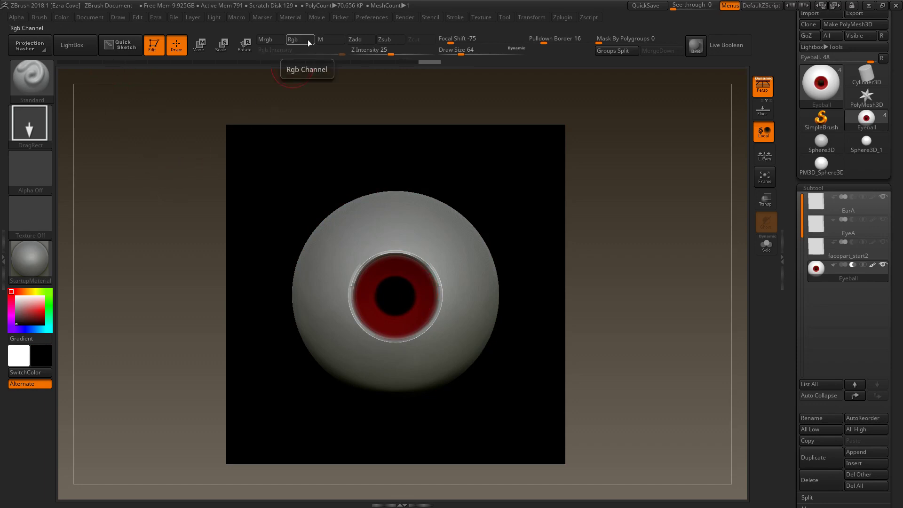
{"action": "left_click", "coordinate": [15, 295]}
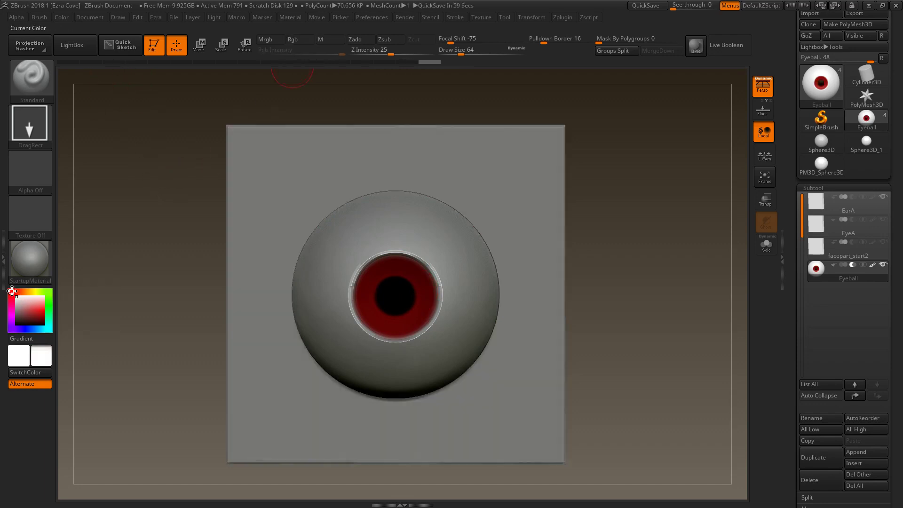
{"action": "left_click_drag", "start_coordinate": [625, 268], "coordinate": [565, 224]}
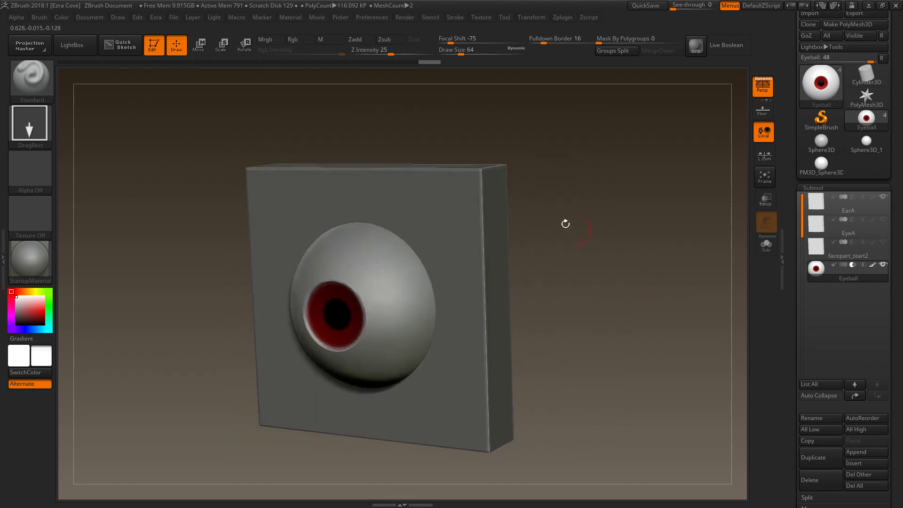
{"action": "left_click", "coordinate": [362, 42]}
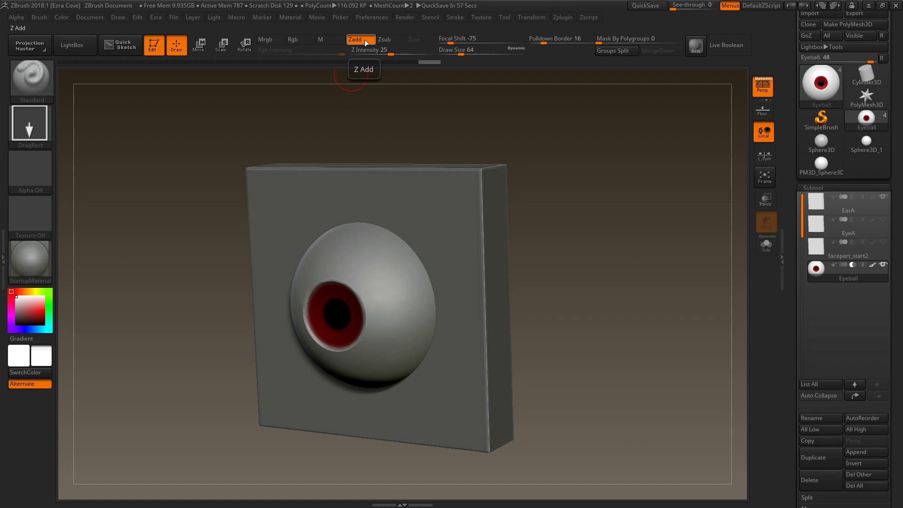
{"action": "mouse_move", "coordinate": [585, 221]}
{"action": "left_mouse_down"}
{"action": "mouse_move", "coordinate": [612, 210]}
{"action": "mouse_move", "coordinate": [584, 217]}
{"action": "left_mouse_up"}
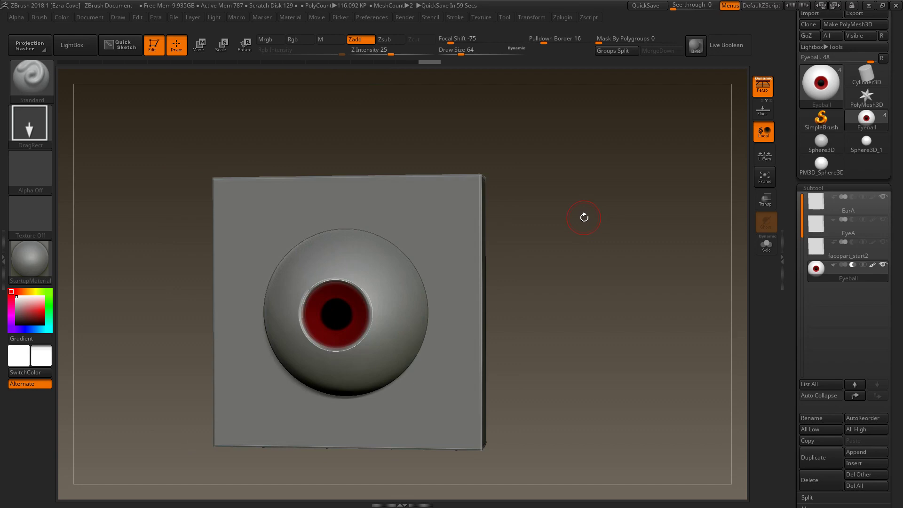
{"action": "left_click_drag", "start_coordinate": [584, 217], "coordinate": [527, 304]}
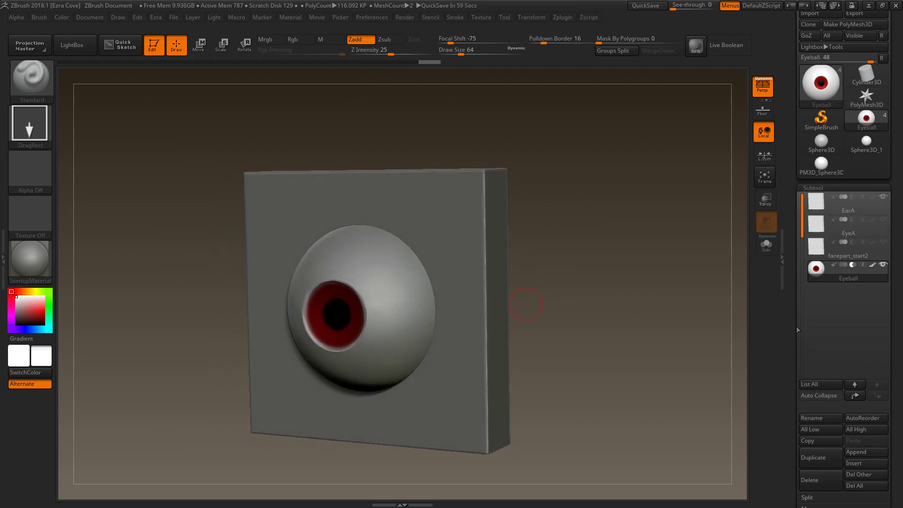
Make EyeA the active subtool and turn the block to a three-quarter view
{"action": "left_click", "coordinate": [848, 231]}
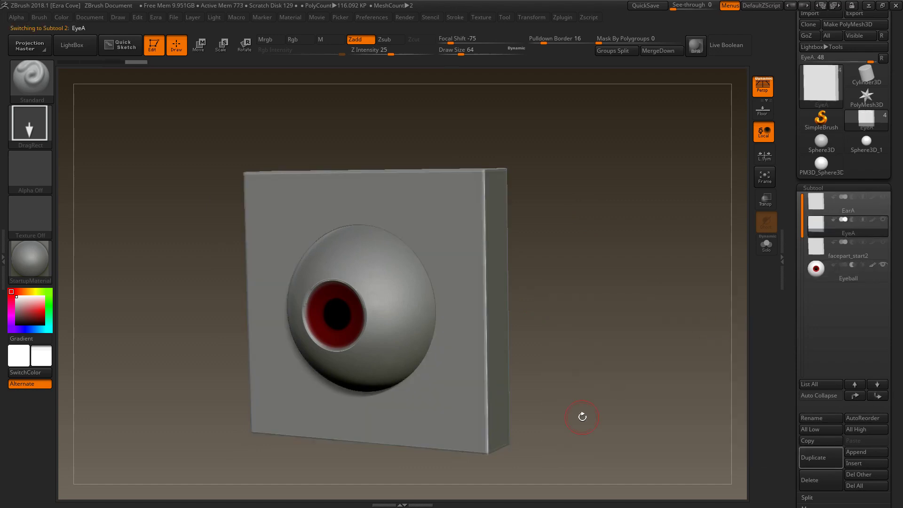
{"action": "mouse_move", "coordinate": [589, 242]}
{"action": "left_mouse_down"}
{"action": "mouse_move", "coordinate": [605, 245]}
{"action": "mouse_move", "coordinate": [583, 244]}
{"action": "left_mouse_up"}
{"action": "mouse_move", "coordinate": [520, 294]}
{"action": "left_mouse_down"}
{"action": "mouse_move", "coordinate": [508, 293]}
{"action": "mouse_move", "coordinate": [519, 292]}
{"action": "left_mouse_up"}
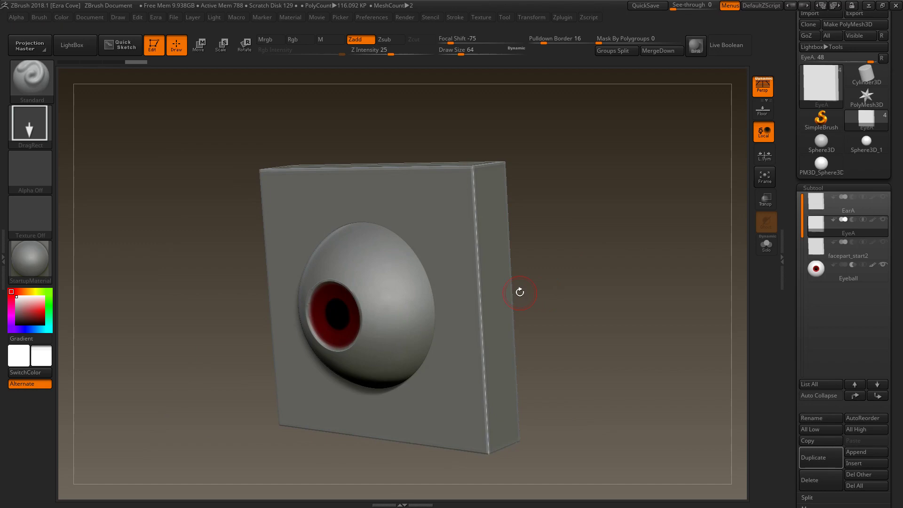
Switch to the reference board, study the eye-drawing tutorial sheet and the page of eye sketches, and return to ZBrush
{"action": "key", "text": "alt+Tab"}
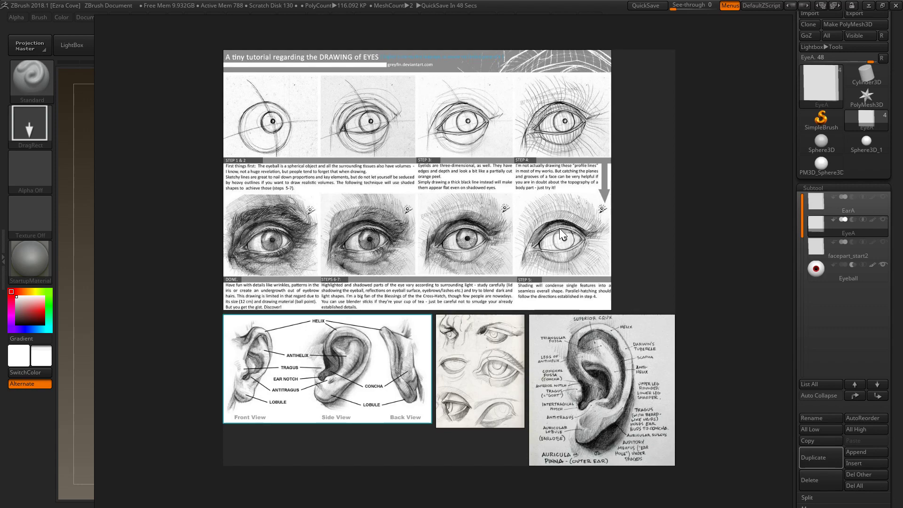
{"action": "double_click", "coordinate": [460, 263]}
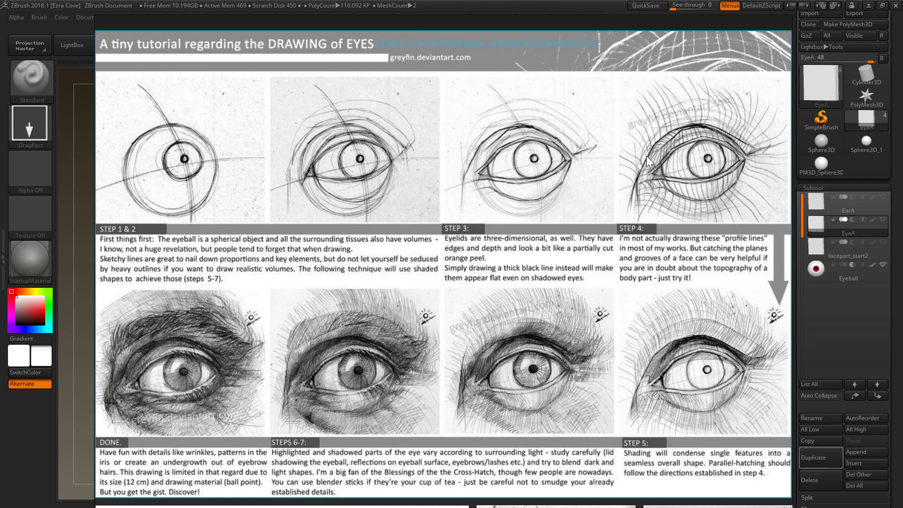
{"action": "double_click", "coordinate": [563, 179]}
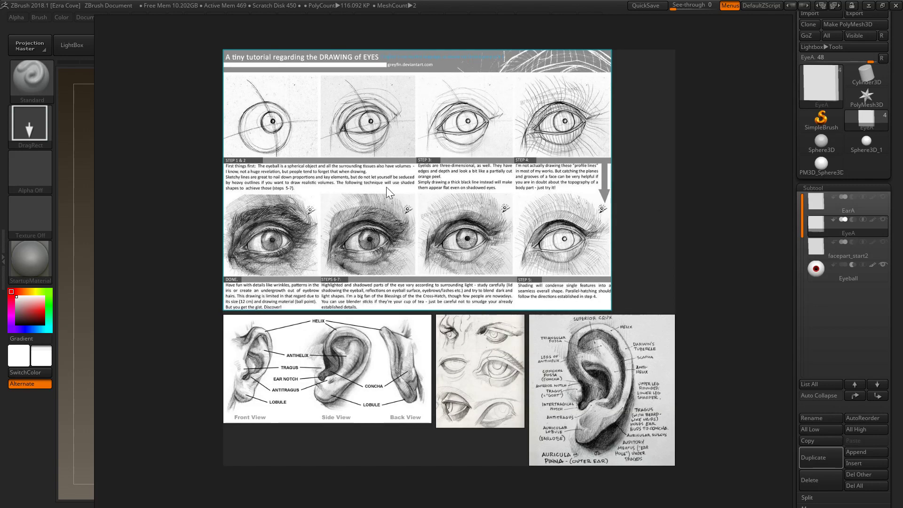
{"action": "double_click", "coordinate": [493, 369]}
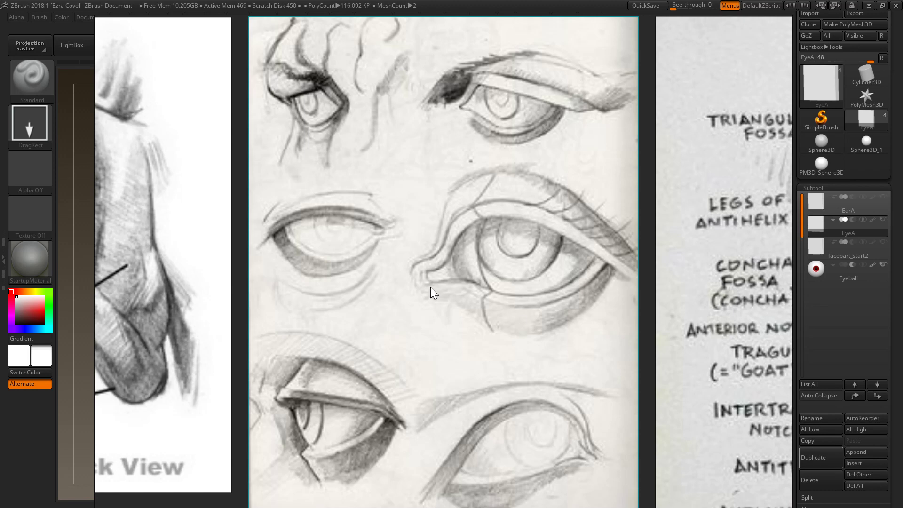
{"action": "key", "text": "alt+Tab"}
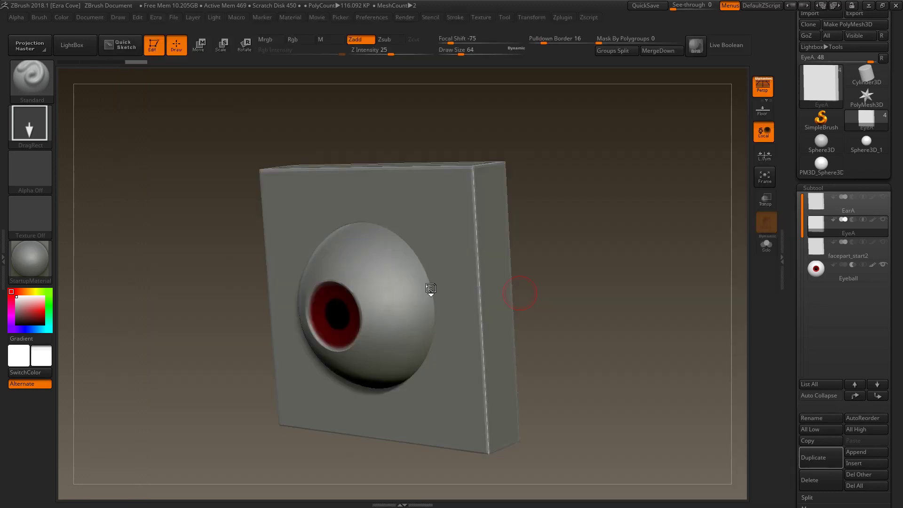
Set the MaskPen stroke to DragRect and mask a large circular area of EyeA centred on the pupil
{"action": "left_click_drag", "start_coordinate": [587, 230], "coordinate": [555, 278]}
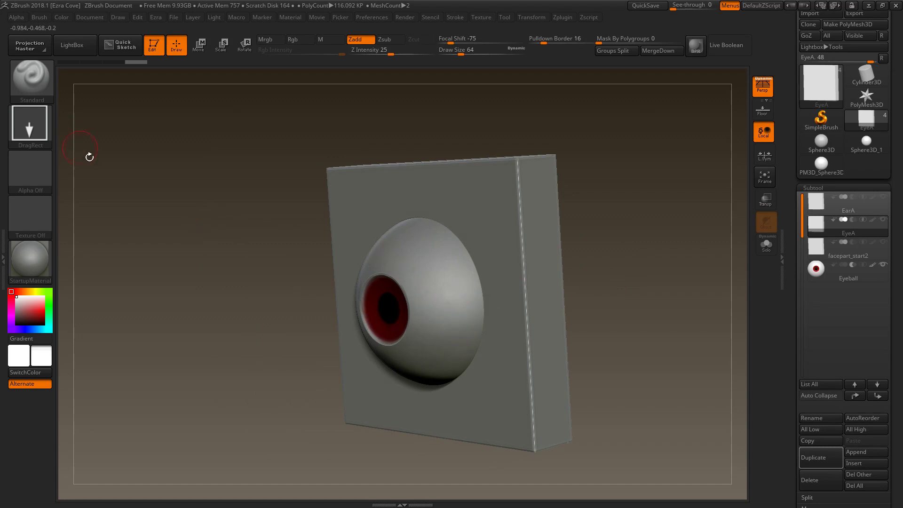
{"action": "key", "text": "ctrl"}
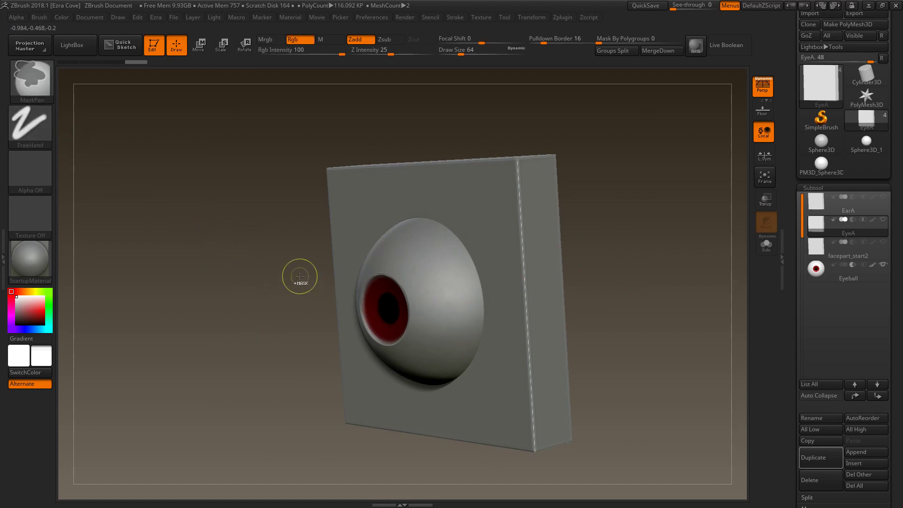
{"action": "left_click", "coordinate": [31, 125]}
{"action": "left_click", "coordinate": [129, 138]}
{"action": "left_click_drag", "start_coordinate": [151, 121], "coordinate": [396, 296]}
{"action": "key", "text": "ctrl"}
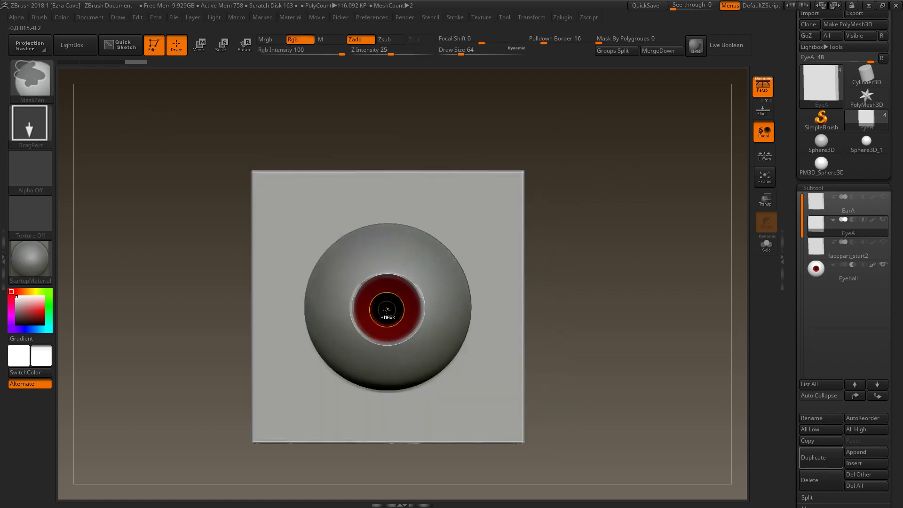
{"action": "left_click_drag", "start_coordinate": [503, 316], "coordinate": [551, 317], "text": "ctrl"}
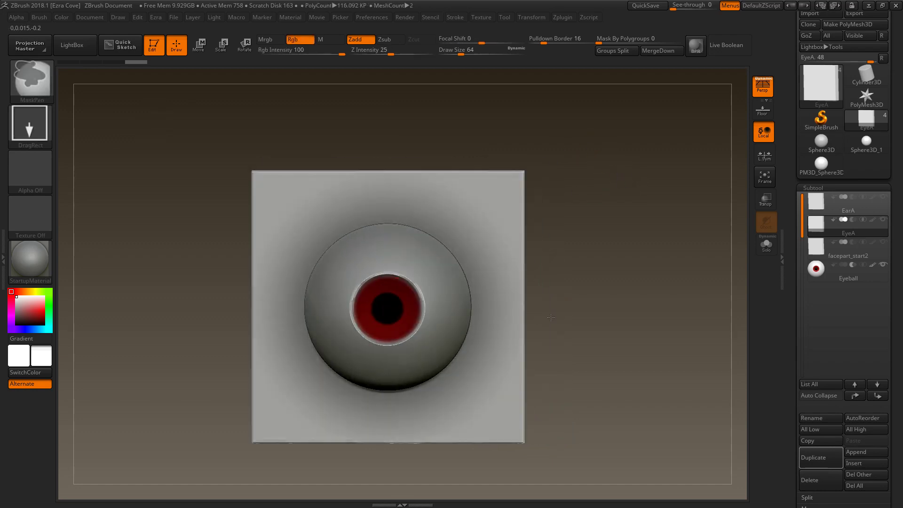
Refine the sharpness of the circular mask's edge and invert the mask so only the area around the eye is free
{"action": "left_click", "coordinate": [492, 314], "text": "ctrl+alt"}
{"action": "left_click", "coordinate": [491, 314], "text": "ctrl+alt"}
{"action": "left_click", "coordinate": [490, 316], "text": "ctrl+alt"}
{"action": "key", "text": "ctrl+z"}
From the side, move EyeA's unmasked centre forward along the block's depth so it bulges around the eyeball
{"action": "left_click_drag", "start_coordinate": [614, 284], "coordinate": [555, 204]}
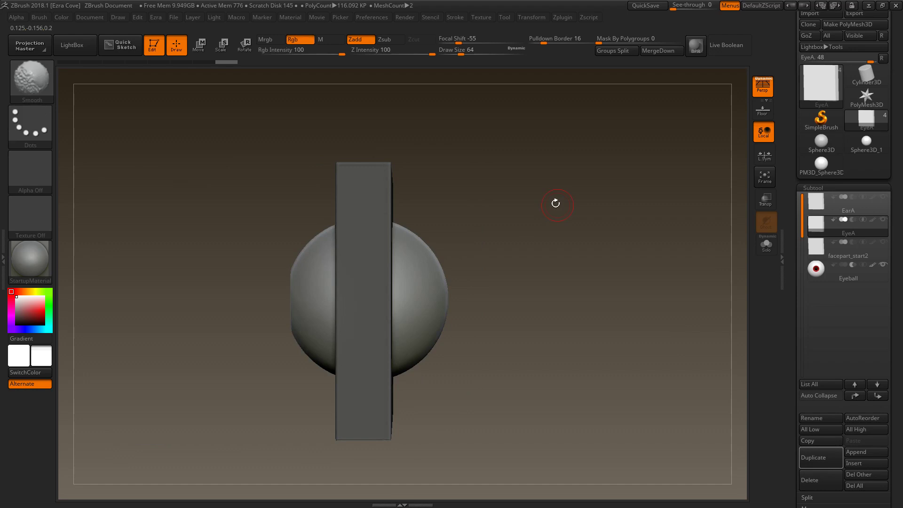
{"action": "left_click", "coordinate": [207, 48]}
{"action": "left_click_drag", "start_coordinate": [305, 299], "coordinate": [276, 303]}
{"action": "left_click_drag", "start_coordinate": [524, 225], "coordinate": [554, 224]}
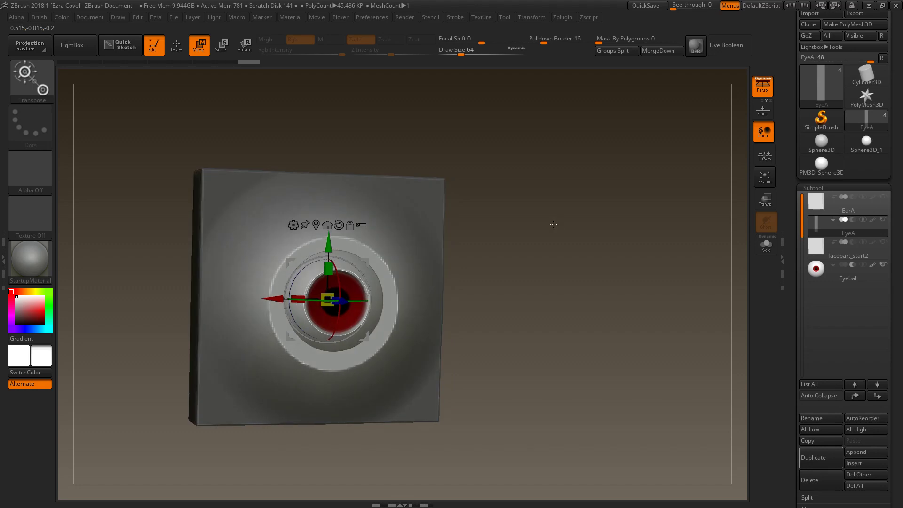
{"action": "mouse_move", "coordinate": [521, 239]}
{"action": "left_mouse_down"}
{"action": "mouse_move", "coordinate": [544, 230]}
{"action": "mouse_move", "coordinate": [517, 239]}
{"action": "left_mouse_up"}
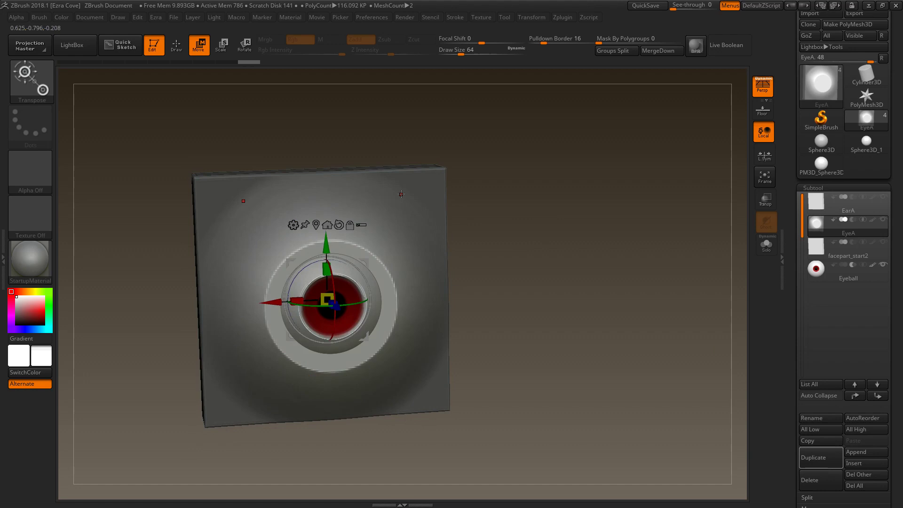
{"action": "left_click_drag", "start_coordinate": [400, 194], "coordinate": [289, 225]}
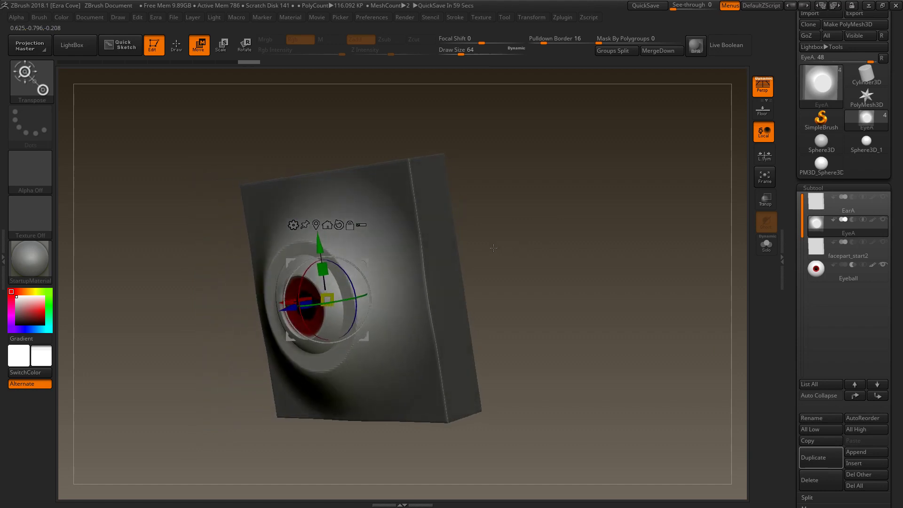
Return to Draw mode with EyeA's mask cleared, and collapse the Subtool section
{"action": "key", "text": "q"}
{"action": "mouse_move", "coordinate": [497, 171]}
{"action": "left_mouse_down"}
{"action": "mouse_move", "coordinate": [542, 240]}
{"action": "mouse_move", "coordinate": [507, 180]}
{"action": "left_mouse_up"}
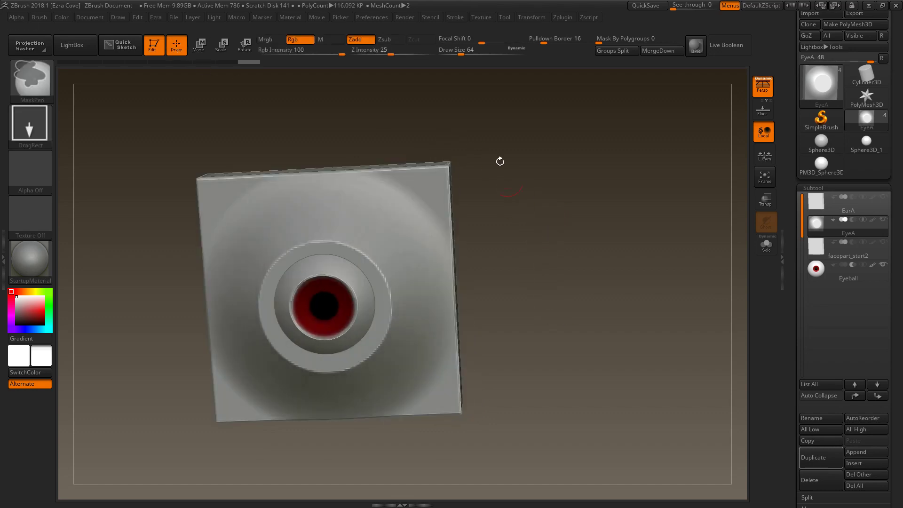
{"action": "left_click_drag", "start_coordinate": [556, 346], "coordinate": [538, 288]}
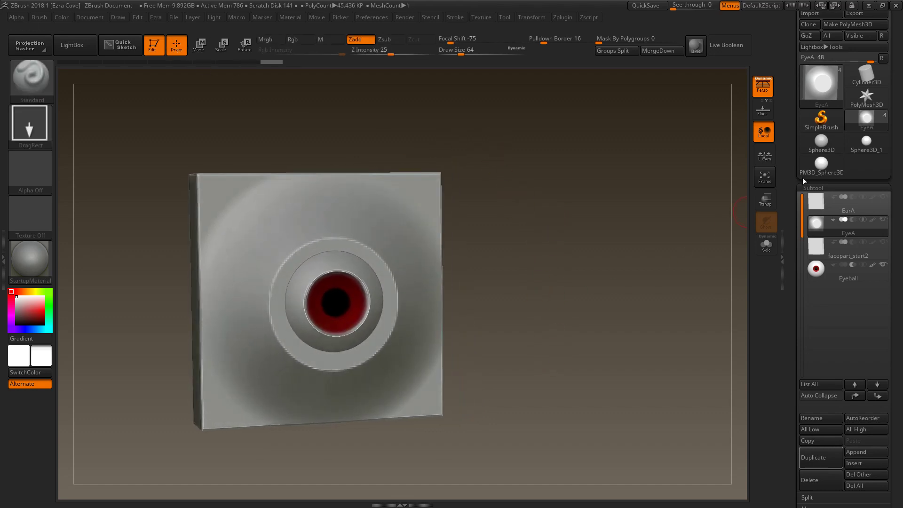
{"action": "left_click", "coordinate": [814, 187]}
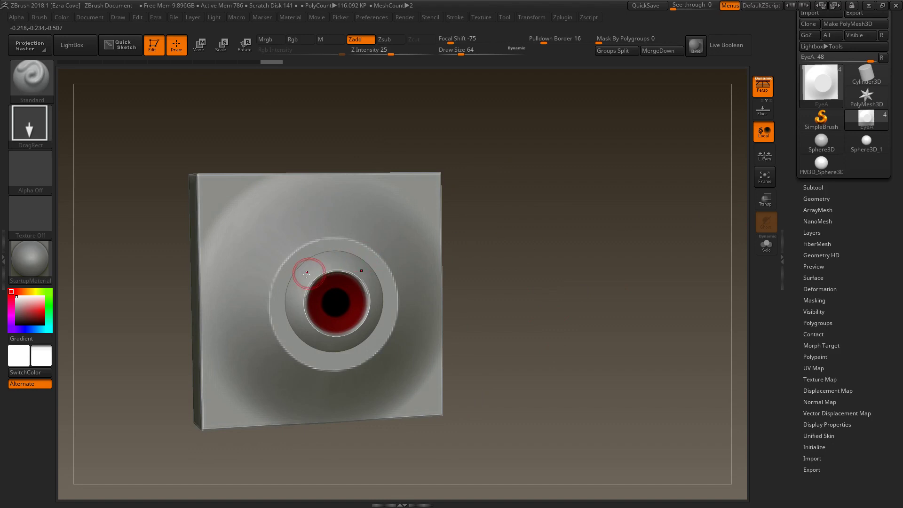
Build up an upper eyelid ridge over the eyeball with the Clay brush at Draw Size 108, and remesh EyeA
{"action": "left_click_drag", "start_coordinate": [480, 209], "coordinate": [555, 217], "text": "shift"}
{"action": "key", "text": "space"}
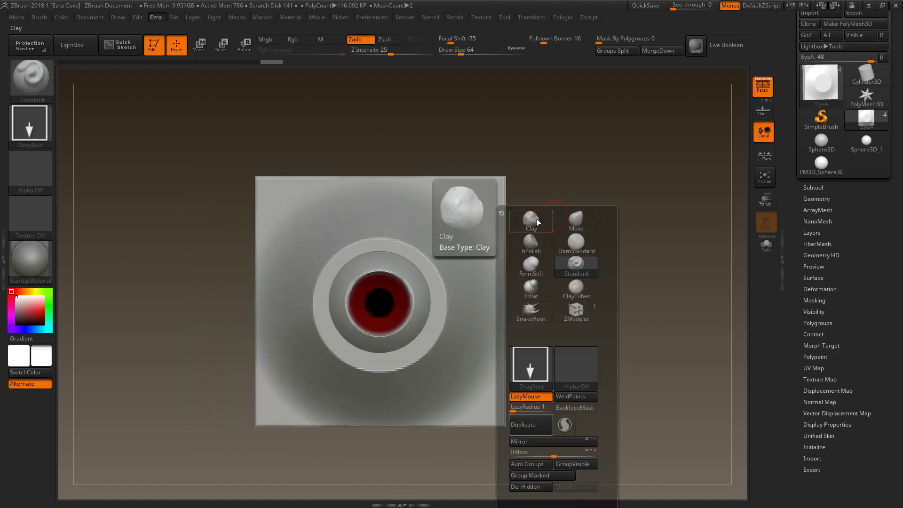
{"action": "left_click", "coordinate": [537, 219]}
{"action": "key", "text": "s"}
{"action": "left_click_drag", "start_coordinate": [362, 259], "coordinate": [430, 255]}
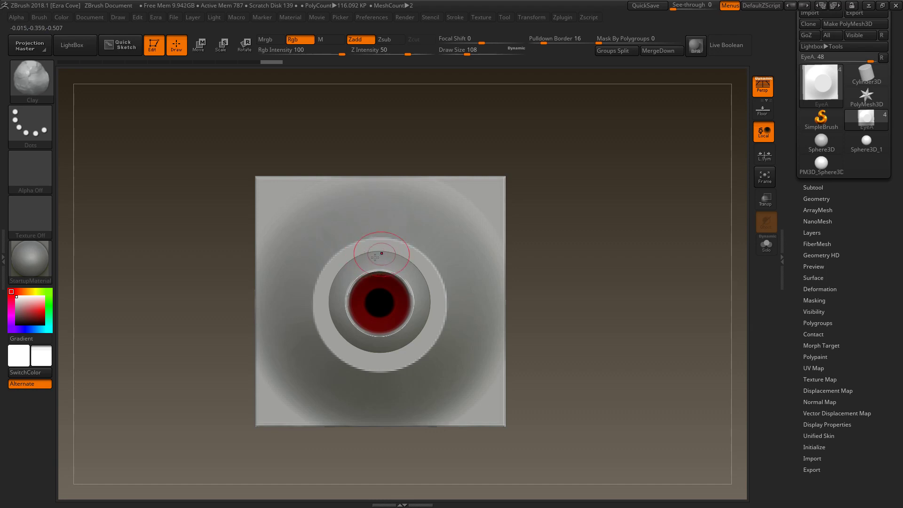
{"action": "mouse_move", "coordinate": [369, 259]}
{"action": "left_mouse_down"}
{"action": "mouse_move", "coordinate": [343, 271]}
{"action": "mouse_move", "coordinate": [393, 244]}
{"action": "mouse_move", "coordinate": [343, 256]}
{"action": "mouse_move", "coordinate": [381, 247]}
{"action": "mouse_move", "coordinate": [421, 261]}
{"action": "mouse_move", "coordinate": [346, 261]}
{"action": "mouse_move", "coordinate": [424, 264]}
{"action": "mouse_move", "coordinate": [398, 255]}
{"action": "mouse_move", "coordinate": [310, 272]}
{"action": "left_mouse_up"}
{"action": "left_click_drag", "start_coordinate": [372, 263], "coordinate": [454, 271]}
{"action": "mouse_move", "coordinate": [589, 314]}
{"action": "left_mouse_down", "text": "ctrl"}
{"action": "mouse_move", "coordinate": [566, 259]}
{"action": "mouse_move", "coordinate": [470, 268]}
{"action": "mouse_move", "coordinate": [436, 251]}
{"action": "mouse_move", "coordinate": [416, 265]}
{"action": "left_mouse_up", "text": "ctrl"}
With the Move brush at Draw Size 154, pull the upper eyelid and its corners down around the eyeball
{"action": "key", "text": "space"}
{"action": "left_click", "coordinate": [471, 226]}
{"action": "key", "text": "s"}
{"action": "mouse_move", "coordinate": [404, 268]}
{"action": "left_mouse_down"}
{"action": "mouse_move", "coordinate": [443, 308]}
{"action": "mouse_move", "coordinate": [450, 291]}
{"action": "left_mouse_up"}
{"action": "left_click_drag", "start_coordinate": [438, 272], "coordinate": [448, 293]}
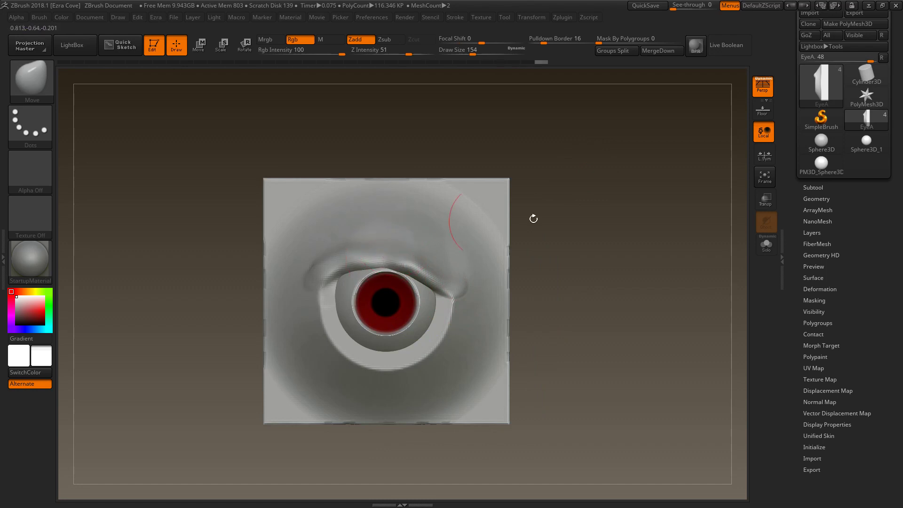
Work around the block from the sides, moving the upper eyelid's edge so it wraps the eyeball's curve
{"action": "left_click_drag", "start_coordinate": [529, 238], "coordinate": [588, 232]}
{"action": "left_click_drag", "start_coordinate": [476, 239], "coordinate": [510, 243]}
{"action": "left_click_drag", "start_coordinate": [382, 269], "coordinate": [370, 295]}
{"action": "mouse_move", "coordinate": [484, 250]}
{"action": "left_mouse_down"}
{"action": "mouse_move", "coordinate": [424, 253]}
{"action": "mouse_move", "coordinate": [463, 250]}
{"action": "left_mouse_up"}
{"action": "left_click_drag", "start_coordinate": [385, 271], "coordinate": [389, 277]}
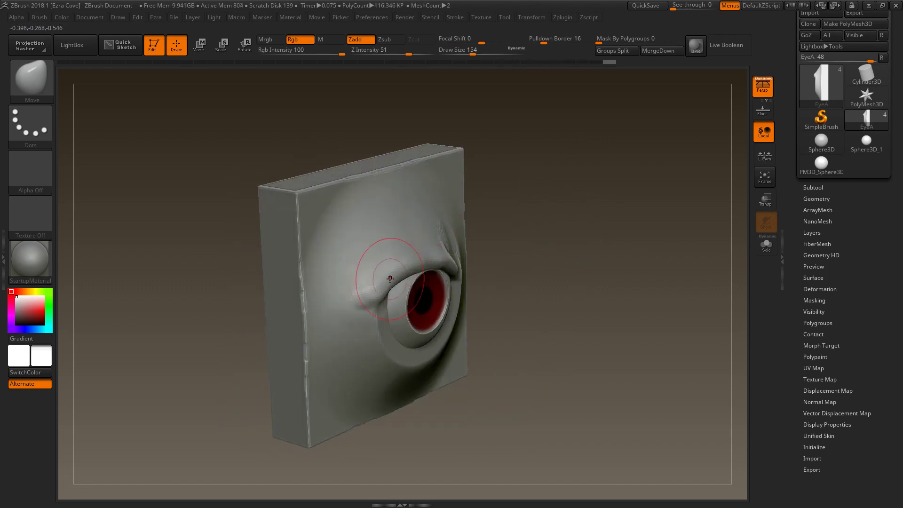
{"action": "left_click_drag", "start_coordinate": [482, 250], "coordinate": [414, 256]}
Reshape the upper eyelid's arch above the pupil with the Move brush and remesh EyeA
{"action": "left_click_drag", "start_coordinate": [488, 274], "coordinate": [519, 305]}
{"action": "left_click_drag", "start_coordinate": [450, 264], "coordinate": [454, 258]}
{"action": "mouse_move", "coordinate": [598, 215]}
{"action": "left_mouse_down"}
{"action": "mouse_move", "coordinate": [642, 220]}
{"action": "mouse_move", "coordinate": [621, 224]}
{"action": "mouse_move", "coordinate": [617, 242]}
{"action": "left_mouse_up"}
{"action": "left_click_drag", "start_coordinate": [454, 265], "coordinate": [447, 267]}
{"action": "mouse_move", "coordinate": [555, 321]}
{"action": "left_mouse_down", "text": "ctrl"}
{"action": "mouse_move", "coordinate": [539, 287]}
{"action": "mouse_move", "coordinate": [544, 266]}
{"action": "mouse_move", "coordinate": [511, 257]}
{"action": "mouse_move", "coordinate": [474, 283]}
{"action": "mouse_move", "coordinate": [507, 306]}
{"action": "left_mouse_up", "text": "ctrl"}
{"action": "left_click_drag", "start_coordinate": [333, 393], "coordinate": [391, 392]}
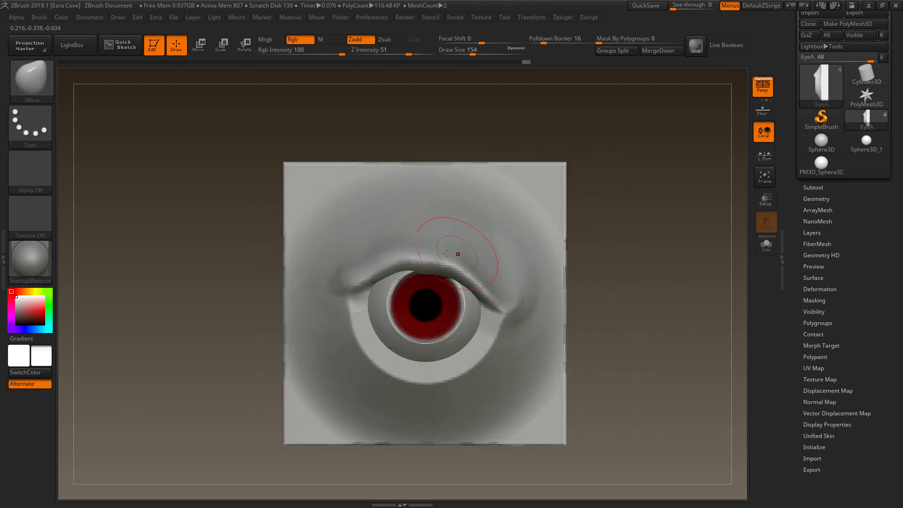
{"action": "left_click_drag", "start_coordinate": [625, 232], "coordinate": [584, 244]}
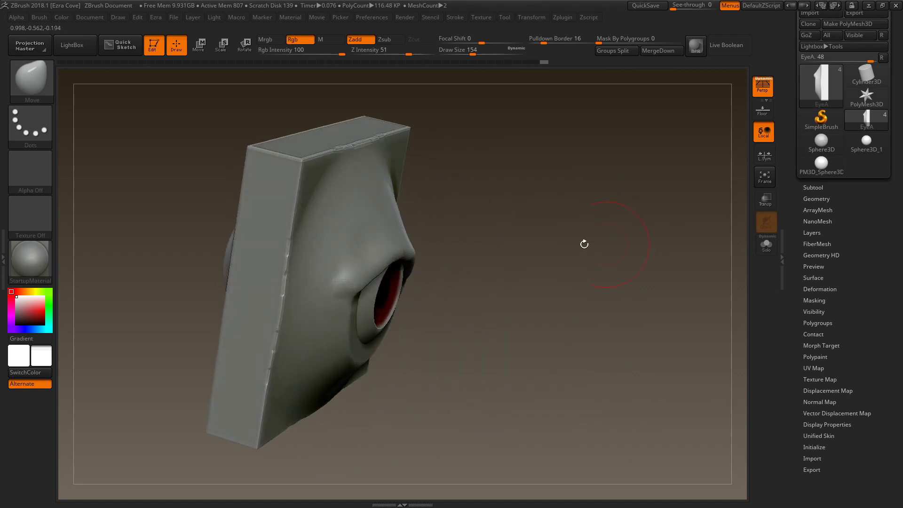
Nudge the upper eyelid's edge with the Move brush and compare the eye with the reference eye sketches
{"action": "right_click_drag", "start_coordinate": [391, 263], "coordinate": [599, 280]}
{"action": "left_click_drag", "start_coordinate": [444, 265], "coordinate": [444, 261]}
{"action": "left_click_drag", "start_coordinate": [583, 234], "coordinate": [604, 205], "text": "alt"}
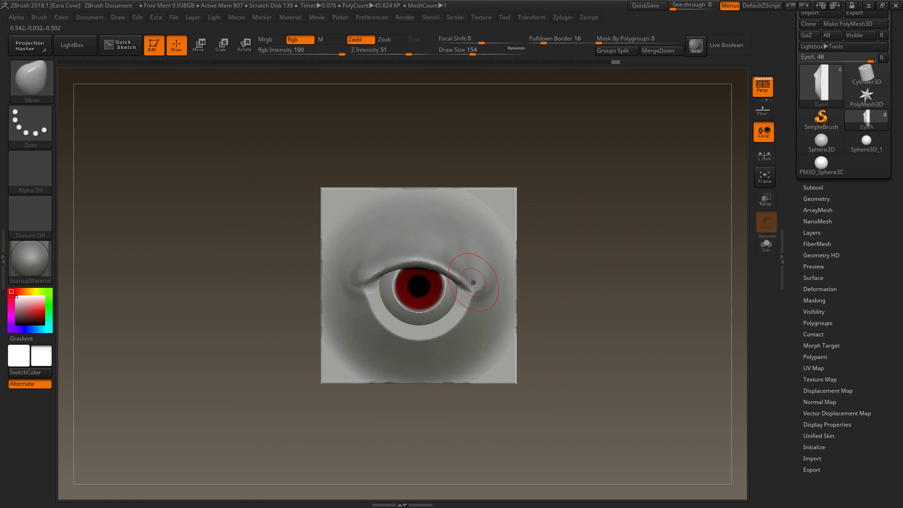
{"action": "key", "text": "alt+Tab"}
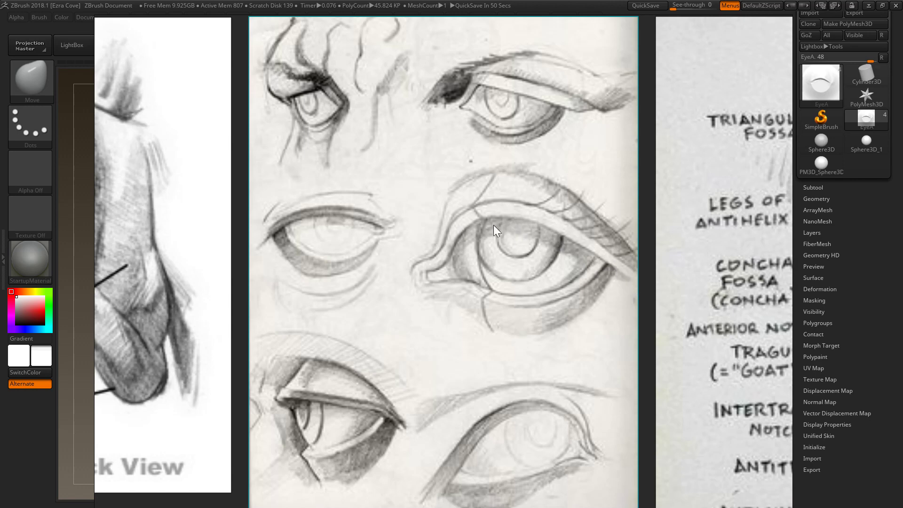
{"action": "key", "text": "alt+Tab"}
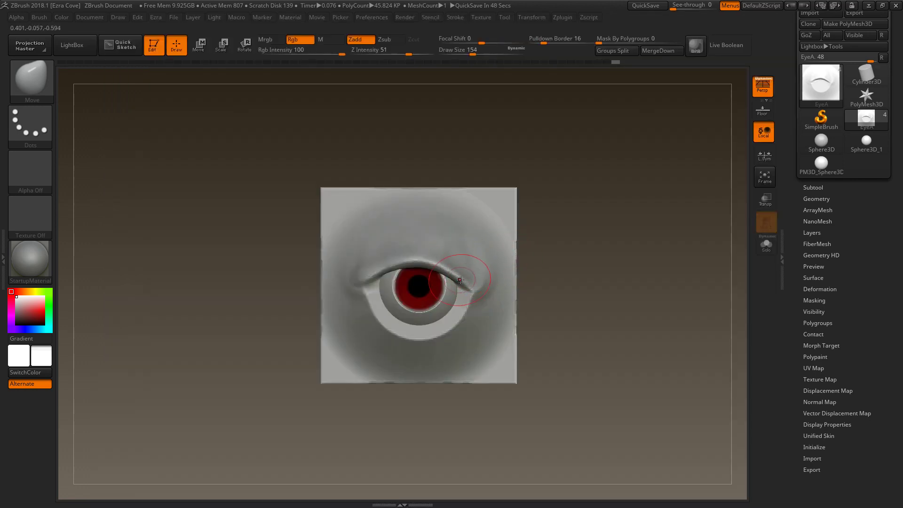
Reshape both corners of the upper eyelid with the Move brush and remesh EyeA
{"action": "left_click_drag", "start_coordinate": [475, 288], "coordinate": [479, 293]}
{"action": "left_click_drag", "start_coordinate": [428, 256], "coordinate": [378, 277]}
{"action": "mouse_move", "coordinate": [373, 278]}
{"action": "left_mouse_down"}
{"action": "mouse_move", "coordinate": [366, 288]}
{"action": "mouse_move", "coordinate": [391, 266]}
{"action": "mouse_move", "coordinate": [381, 285]}
{"action": "left_mouse_up"}
{"action": "left_click_drag", "start_coordinate": [619, 256], "coordinate": [647, 262], "text": "ctrl"}
With the Move brush at Draw Size 112, pull the lower eyelid up against the eyeball and shape its corners
{"action": "key", "text": "space"}
{"action": "left_click", "coordinate": [531, 224]}
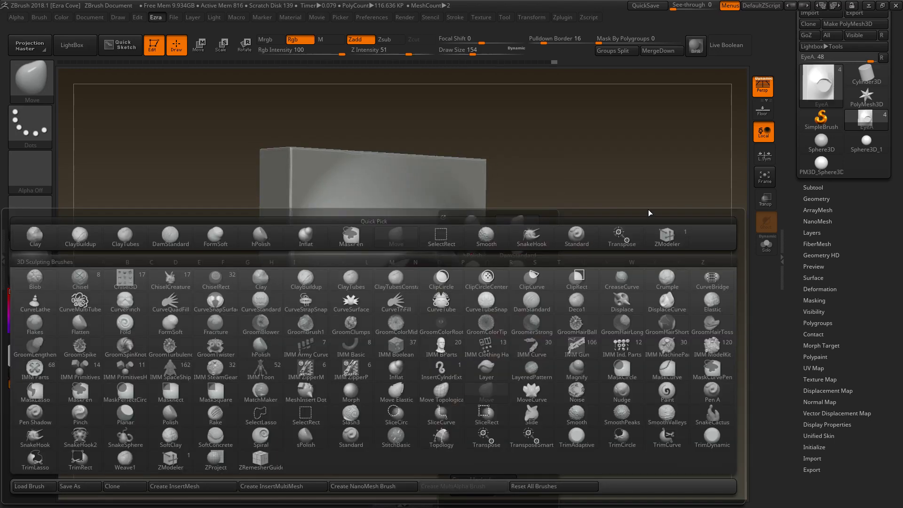
{"action": "left_click_drag", "start_coordinate": [553, 151], "coordinate": [585, 159]}
{"action": "left_click_drag", "start_coordinate": [446, 281], "coordinate": [369, 298]}
{"action": "key", "text": "s"}
{"action": "left_click_drag", "start_coordinate": [532, 272], "coordinate": [574, 267]}
{"action": "left_click_drag", "start_coordinate": [470, 284], "coordinate": [519, 273]}
{"action": "left_click_drag", "start_coordinate": [625, 259], "coordinate": [639, 240]}
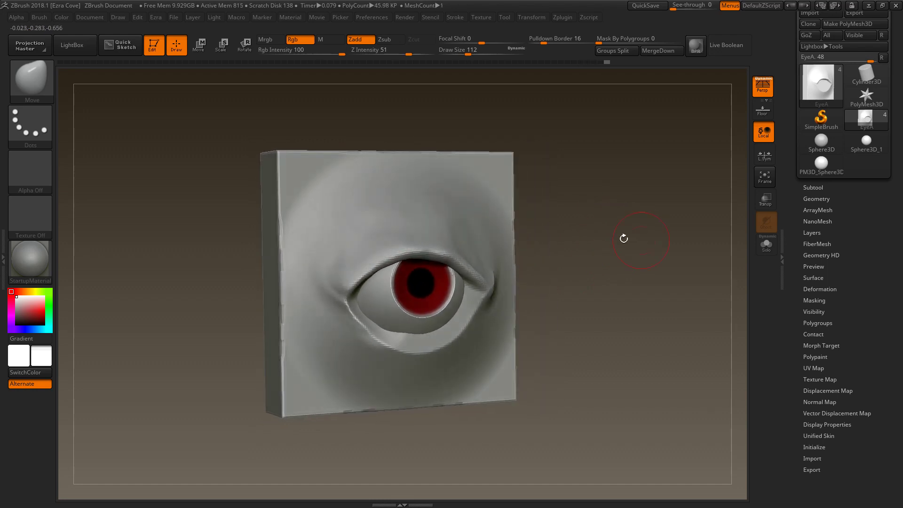
Undo the last stroke and raise the lower eyelid with the Move brush at Draw Size 197
{"action": "left_click_drag", "start_coordinate": [580, 257], "coordinate": [617, 258], "text": "shift"}
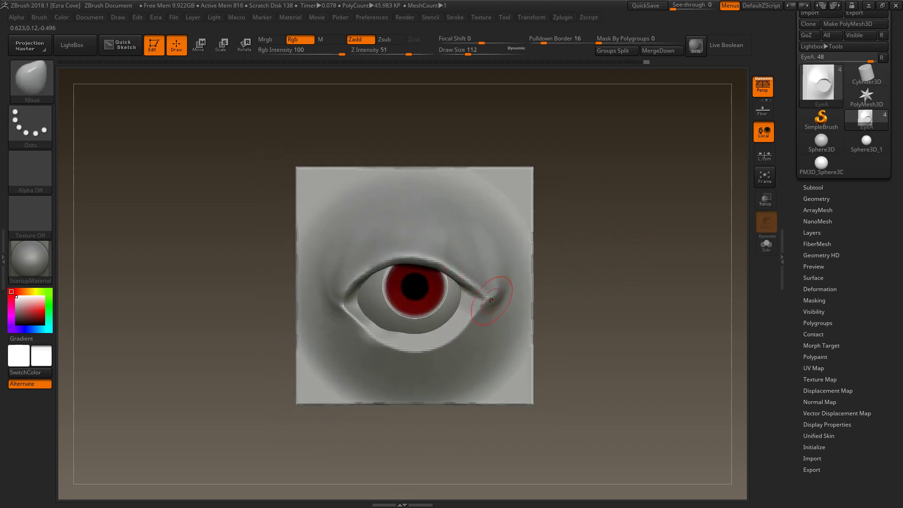
{"action": "left_click_drag", "start_coordinate": [600, 276], "coordinate": [603, 216]}
{"action": "key", "text": "ctrl+z"}
{"action": "key", "text": "s"}
{"action": "left_click_drag", "start_coordinate": [465, 328], "coordinate": [476, 329]}
{"action": "left_click_drag", "start_coordinate": [575, 305], "coordinate": [576, 322], "text": "shift"}
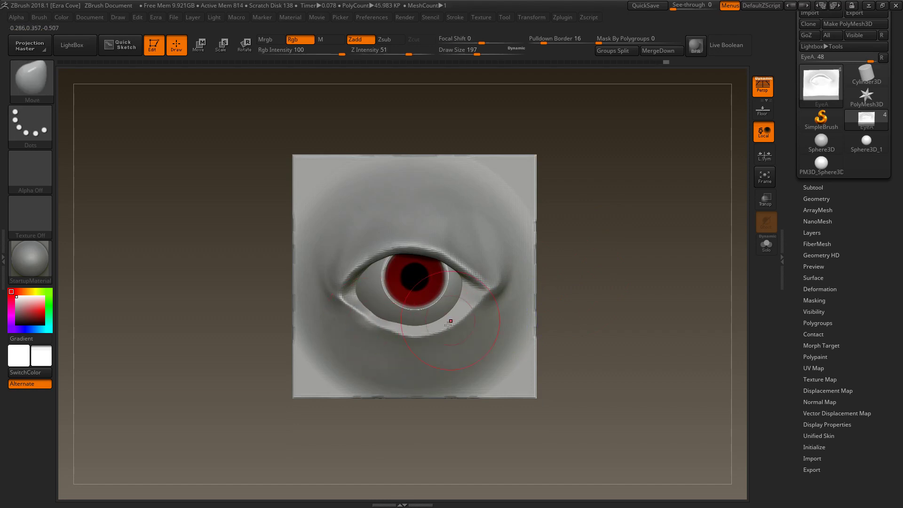
Wrap the lower eyelid around the eyeball from the side and refine the lid outline from the front
{"action": "left_click_drag", "start_coordinate": [565, 284], "coordinate": [411, 334]}
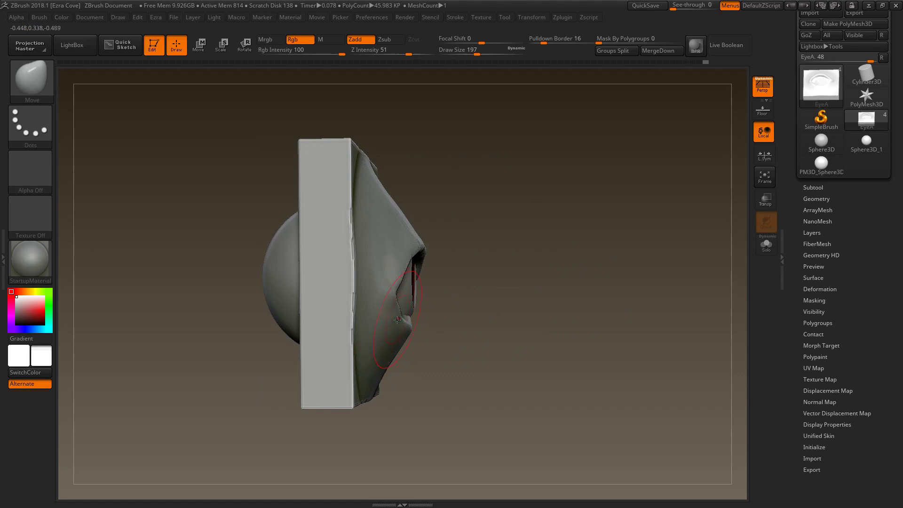
{"action": "mouse_move", "coordinate": [484, 306]}
{"action": "left_mouse_down"}
{"action": "mouse_move", "coordinate": [409, 335]}
{"action": "mouse_move", "coordinate": [488, 330]}
{"action": "left_mouse_up"}
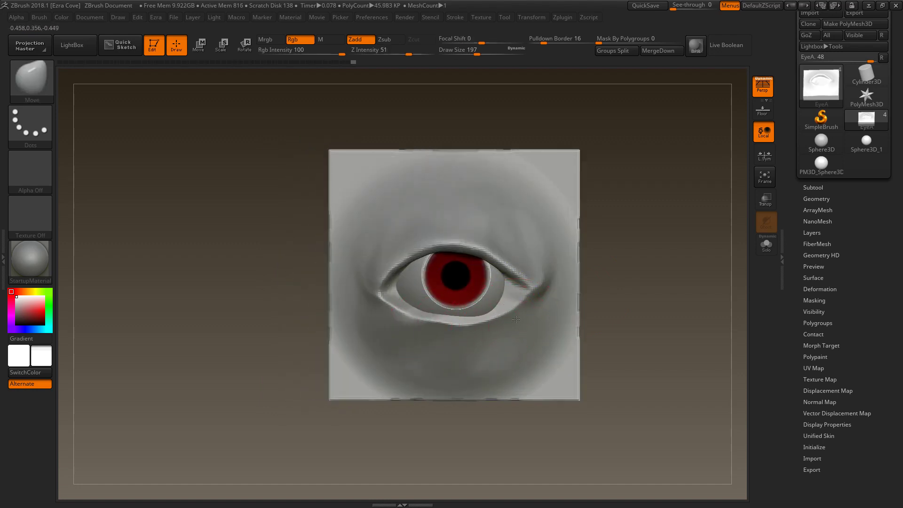
{"action": "left_click_drag", "start_coordinate": [528, 282], "coordinate": [531, 276]}
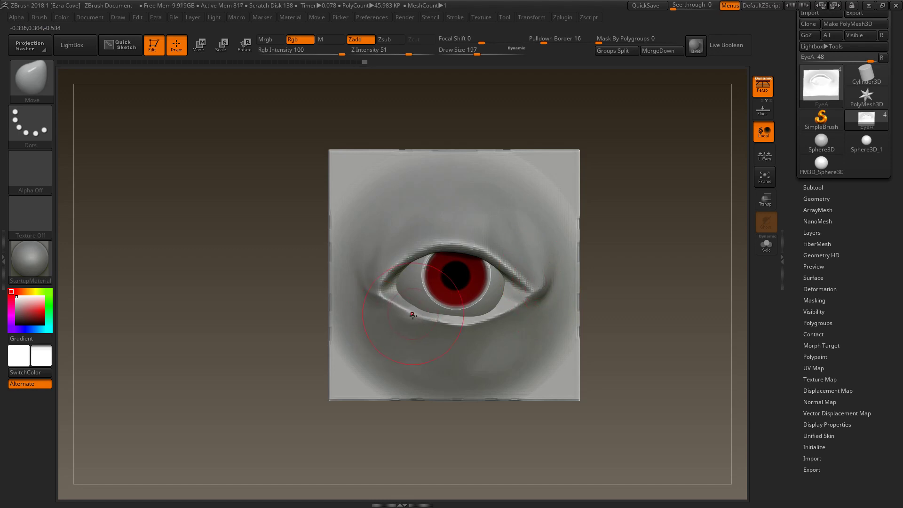
{"action": "left_click_drag", "start_coordinate": [618, 289], "coordinate": [558, 303]}
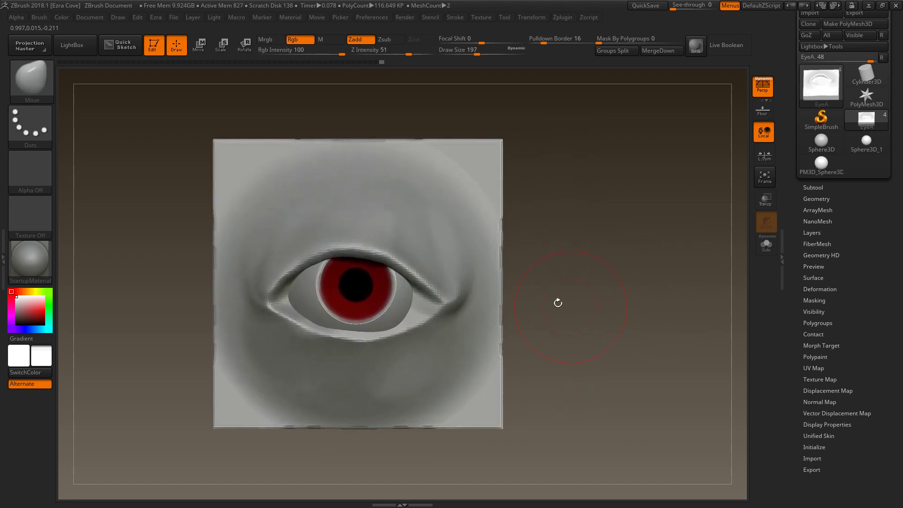
With the Move brush at Draw Size 112, push the right-hand eye corner back along the eyeball's curve
{"action": "key", "text": "s"}
{"action": "left_click_drag", "start_coordinate": [411, 302], "coordinate": [408, 302]}
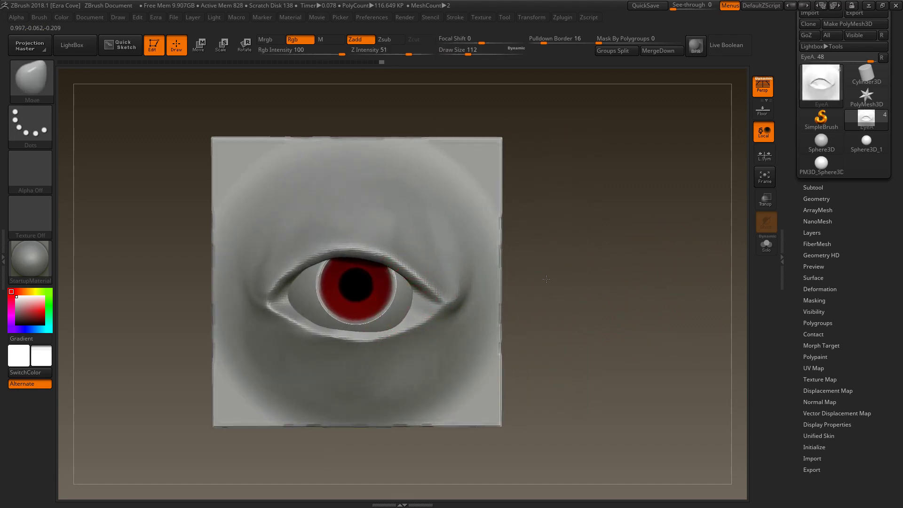
{"action": "left_click_drag", "start_coordinate": [564, 287], "coordinate": [468, 285]}
{"action": "mouse_move", "coordinate": [402, 307]}
{"action": "left_mouse_down"}
{"action": "mouse_move", "coordinate": [461, 306]}
{"action": "mouse_move", "coordinate": [405, 308]}
{"action": "mouse_move", "coordinate": [423, 303]}
{"action": "left_mouse_up"}
{"action": "mouse_move", "coordinate": [576, 255]}
{"action": "left_mouse_down"}
{"action": "mouse_move", "coordinate": [633, 250]}
{"action": "mouse_move", "coordinate": [559, 250]}
{"action": "left_mouse_up"}
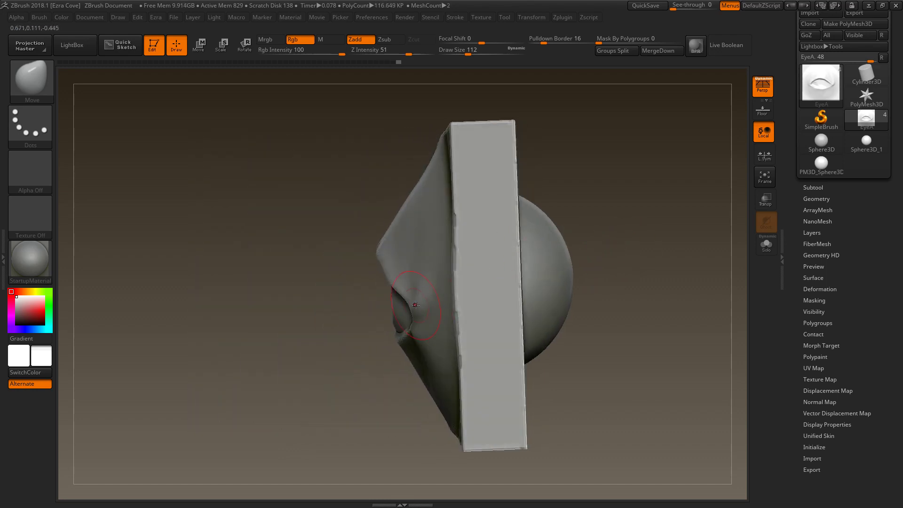
{"action": "mouse_move", "coordinate": [609, 236]}
{"action": "left_mouse_down"}
{"action": "mouse_move", "coordinate": [634, 232]}
{"action": "mouse_move", "coordinate": [476, 282]}
{"action": "mouse_move", "coordinate": [432, 307]}
{"action": "left_mouse_up"}
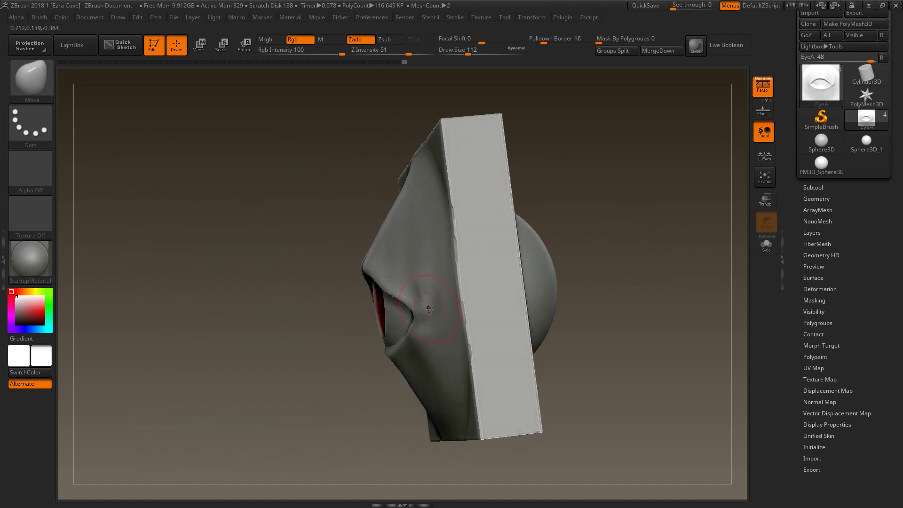
{"action": "left_click_drag", "start_coordinate": [627, 237], "coordinate": [401, 299]}
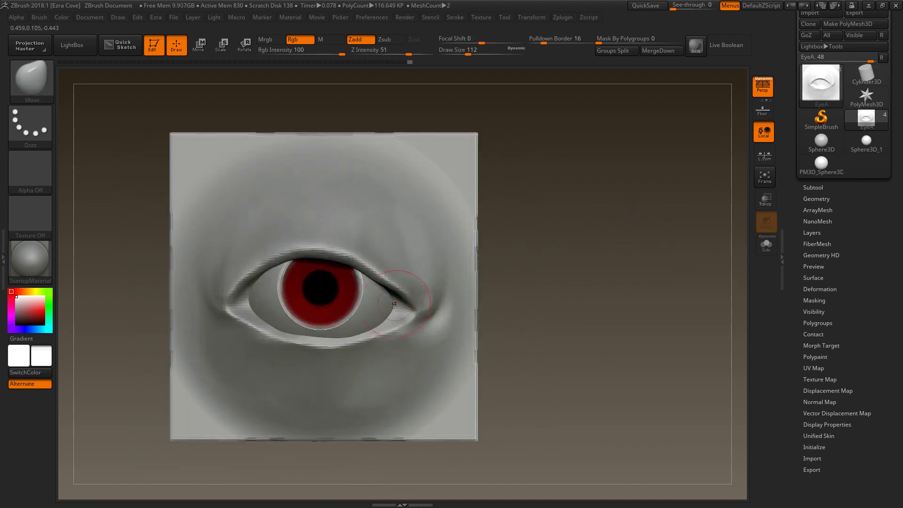
Adjust the upper eyelid's edge near the right-hand corner, remesh EyeA and smooth that corner
{"action": "left_click_drag", "start_coordinate": [391, 266], "coordinate": [387, 259]}
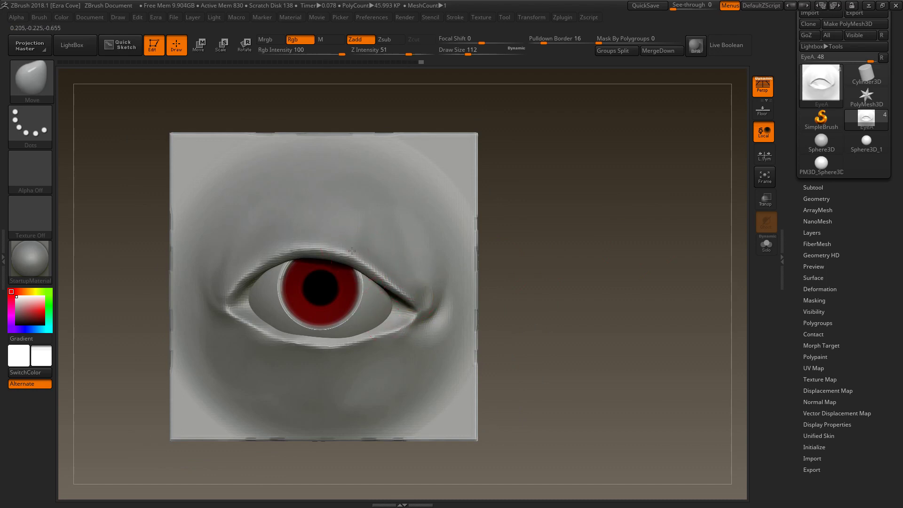
{"action": "left_click_drag", "start_coordinate": [562, 268], "coordinate": [541, 243], "text": "ctrl"}
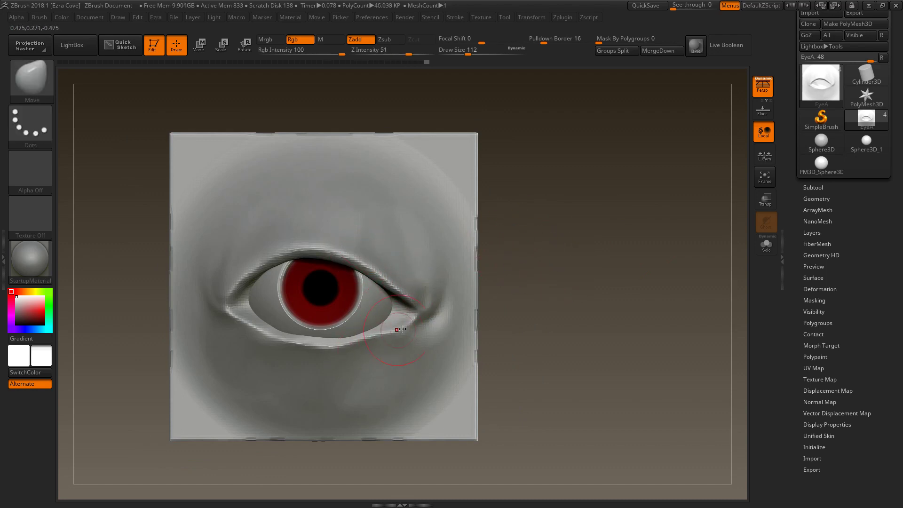
{"action": "left_click_drag", "start_coordinate": [448, 296], "coordinate": [436, 311], "text": "shift"}
Refine the lower eyelid's curve and the surface beneath it with the Move brush
{"action": "right_click_drag", "start_coordinate": [507, 295], "coordinate": [499, 264], "text": "ctrl"}
{"action": "mouse_move", "coordinate": [404, 321]}
{"action": "left_mouse_down"}
{"action": "mouse_move", "coordinate": [405, 315]}
{"action": "mouse_move", "coordinate": [393, 335]}
{"action": "left_mouse_up"}
{"action": "left_click_drag", "start_coordinate": [322, 359], "coordinate": [318, 355]}
{"action": "right_click_drag", "start_coordinate": [557, 254], "coordinate": [541, 230], "text": "ctrl"}
{"action": "right_click_drag", "start_coordinate": [542, 230], "coordinate": [628, 219], "text": "alt"}
{"action": "right_click_drag", "start_coordinate": [628, 219], "coordinate": [593, 280], "text": "ctrl"}
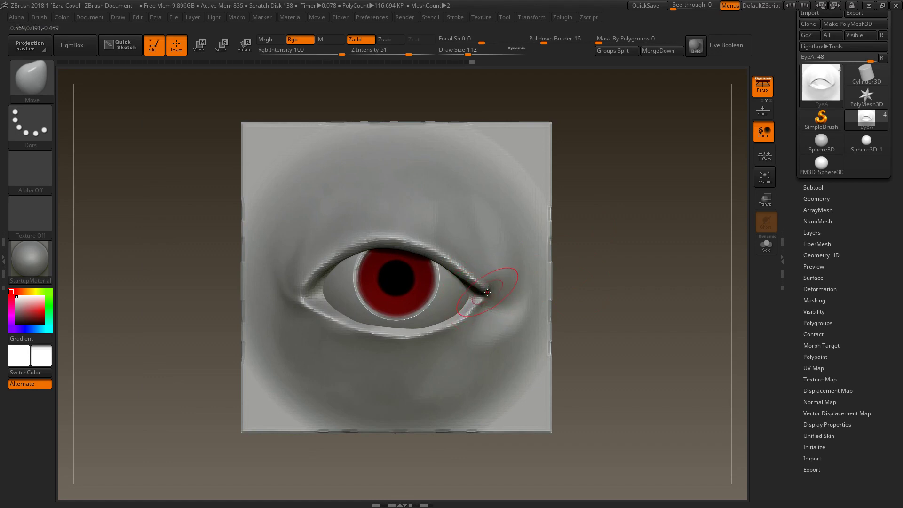
Carve a crease into the right-hand eye corner with the DamStandard brush at Draw Size 71 and smooth around it
{"action": "key", "text": "space"}
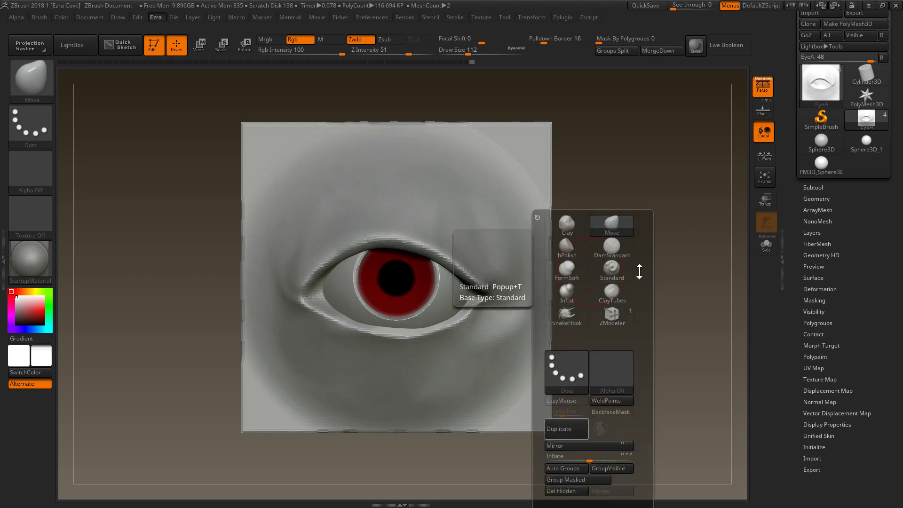
{"action": "left_click", "coordinate": [614, 250]}
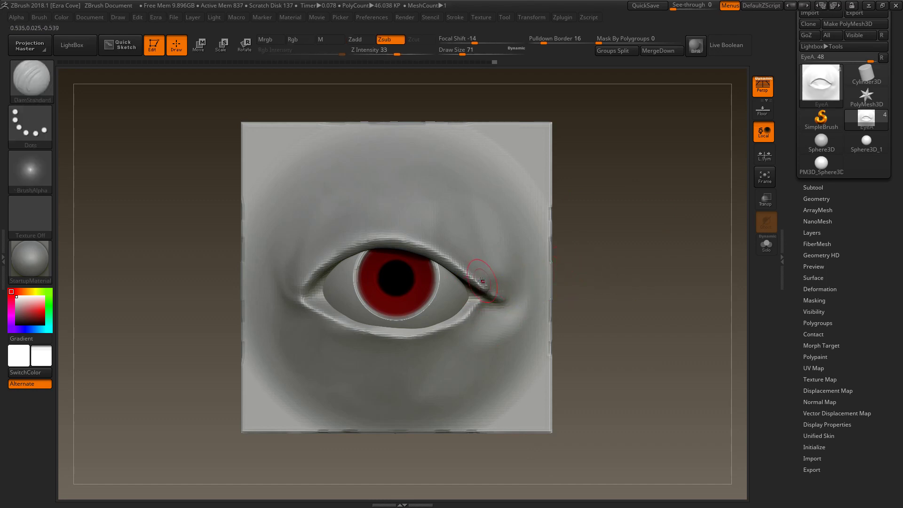
{"action": "mouse_move", "coordinate": [623, 292]}
{"action": "left_mouse_down", "text": "alt"}
{"action": "mouse_move", "coordinate": [623, 250]}
{"action": "mouse_move", "coordinate": [622, 291]}
{"action": "left_mouse_up", "text": "alt"}
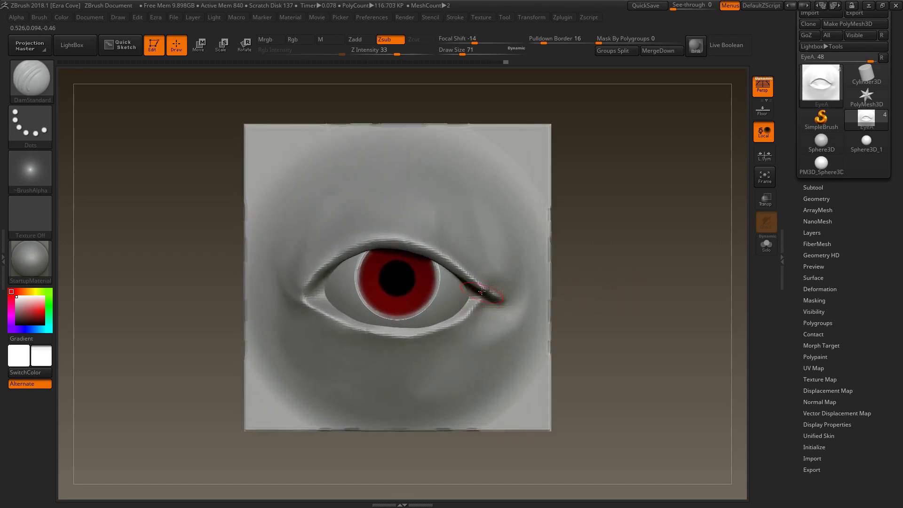
{"action": "left_click_drag", "start_coordinate": [495, 298], "coordinate": [504, 313], "text": "shift"}
{"action": "mouse_move", "coordinate": [622, 290]}
{"action": "left_mouse_down", "text": "alt"}
{"action": "mouse_move", "coordinate": [616, 277]}
{"action": "mouse_move", "coordinate": [544, 267]}
{"action": "left_mouse_up", "text": "alt"}
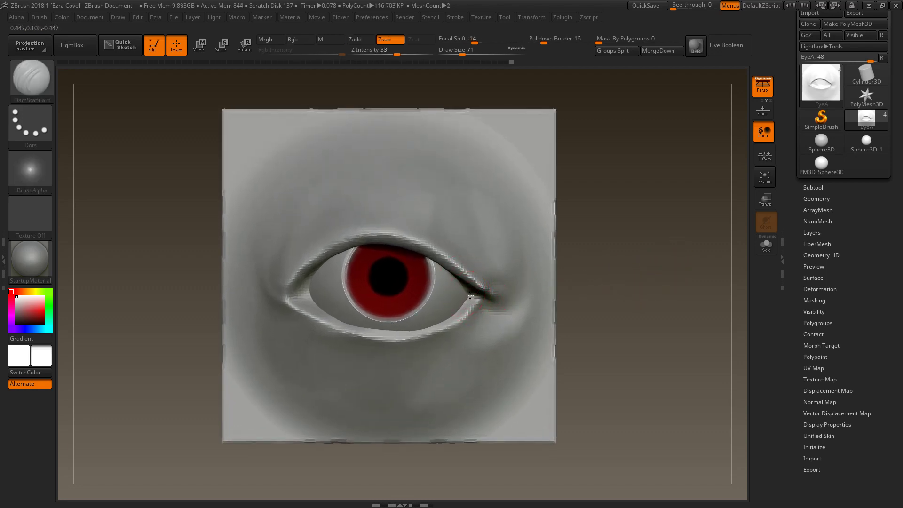
Sharpen the crease where the upper eyelid meets the right-hand corner with DamStandard, and remesh EyeA
{"action": "left_click_drag", "start_coordinate": [480, 297], "coordinate": [463, 299]}
{"action": "left_click_drag", "start_coordinate": [602, 279], "coordinate": [569, 286], "text": "alt"}
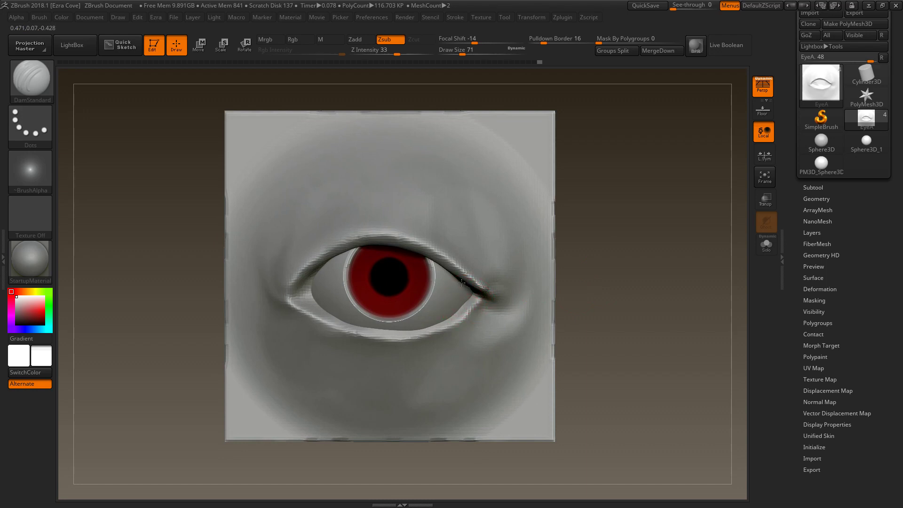
{"action": "left_click_drag", "start_coordinate": [470, 286], "coordinate": [454, 274]}
{"action": "left_click_drag", "start_coordinate": [628, 295], "coordinate": [607, 256], "text": "ctrl"}
{"action": "mouse_move", "coordinate": [609, 290]}
{"action": "left_mouse_down", "text": "alt"}
{"action": "mouse_move", "coordinate": [598, 215]}
{"action": "mouse_move", "coordinate": [592, 290]}
{"action": "left_mouse_up", "text": "alt"}
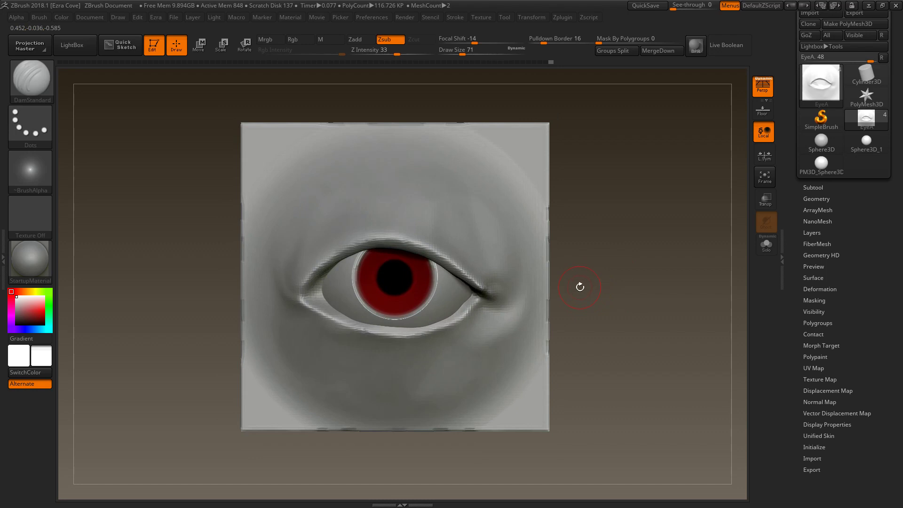
With the Move brush at Draw Size 163, fit the lower eyelid's edge to the eyeball from several angles
{"action": "key", "text": "space"}
{"action": "key", "text": "s"}
{"action": "left_click_drag", "start_coordinate": [444, 327], "coordinate": [454, 327]}
{"action": "left_click_drag", "start_coordinate": [636, 296], "coordinate": [453, 331]}
{"action": "left_click_drag", "start_coordinate": [649, 282], "coordinate": [578, 289]}
{"action": "mouse_move", "coordinate": [514, 303]}
{"action": "left_mouse_down"}
{"action": "mouse_move", "coordinate": [555, 302]}
{"action": "mouse_move", "coordinate": [544, 199]}
{"action": "mouse_move", "coordinate": [527, 226]}
{"action": "left_mouse_up"}
{"action": "left_click_drag", "start_coordinate": [458, 331], "coordinate": [463, 328]}
{"action": "mouse_move", "coordinate": [577, 268]}
{"action": "left_mouse_down"}
{"action": "mouse_move", "coordinate": [546, 320]}
{"action": "mouse_move", "coordinate": [598, 323]}
{"action": "mouse_move", "coordinate": [581, 346]}
{"action": "left_mouse_up"}
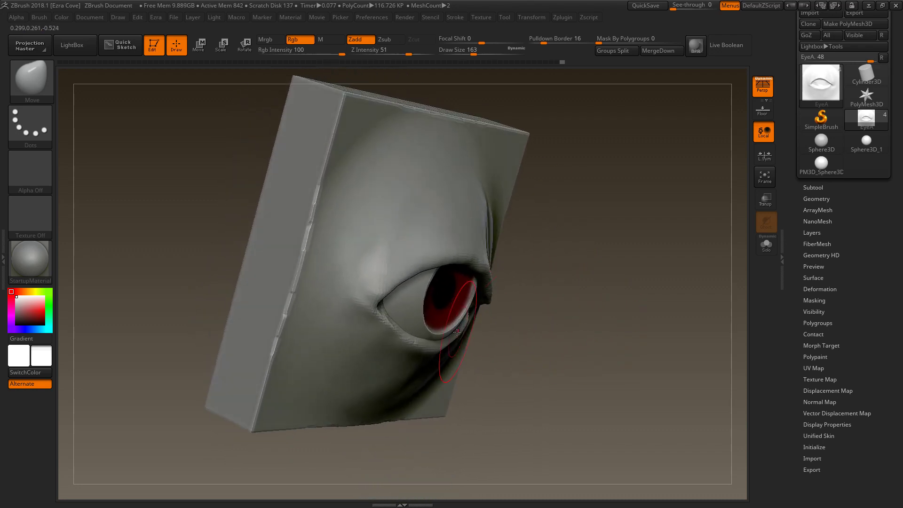
{"action": "left_click_drag", "start_coordinate": [457, 335], "coordinate": [461, 330]}
{"action": "left_click_drag", "start_coordinate": [598, 325], "coordinate": [486, 324]}
Smooth the right-hand eye corner and adjust the upper eyelid's side profile with the Move brush at Draw Size 124
{"action": "key", "text": "s"}
{"action": "mouse_move", "coordinate": [625, 299]}
{"action": "left_mouse_down"}
{"action": "mouse_move", "coordinate": [652, 307]}
{"action": "mouse_move", "coordinate": [604, 295]}
{"action": "mouse_move", "coordinate": [626, 256]}
{"action": "left_mouse_up"}
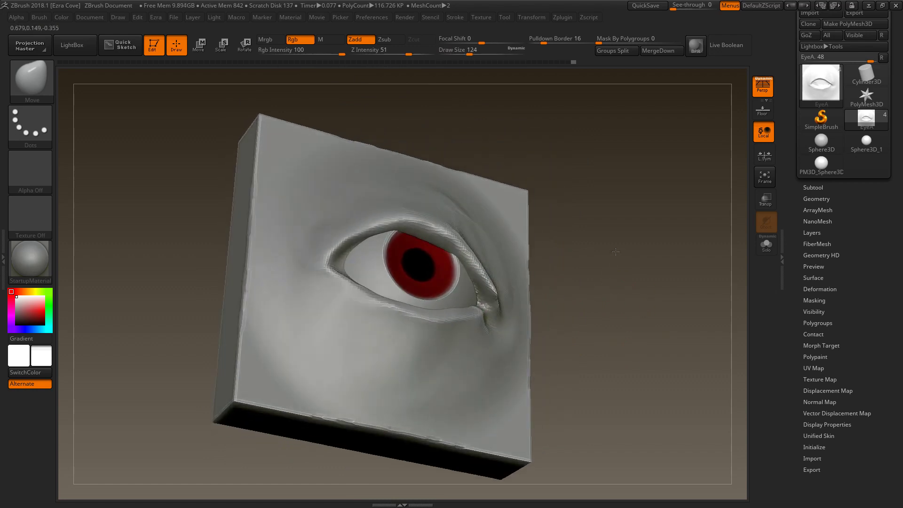
{"action": "left_click_drag", "start_coordinate": [498, 304], "coordinate": [496, 293], "text": "shift"}
{"action": "mouse_move", "coordinate": [614, 283]}
{"action": "left_mouse_down"}
{"action": "mouse_move", "coordinate": [584, 305]}
{"action": "mouse_move", "coordinate": [613, 290]}
{"action": "mouse_move", "coordinate": [617, 270]}
{"action": "mouse_move", "coordinate": [537, 307]}
{"action": "left_mouse_up"}
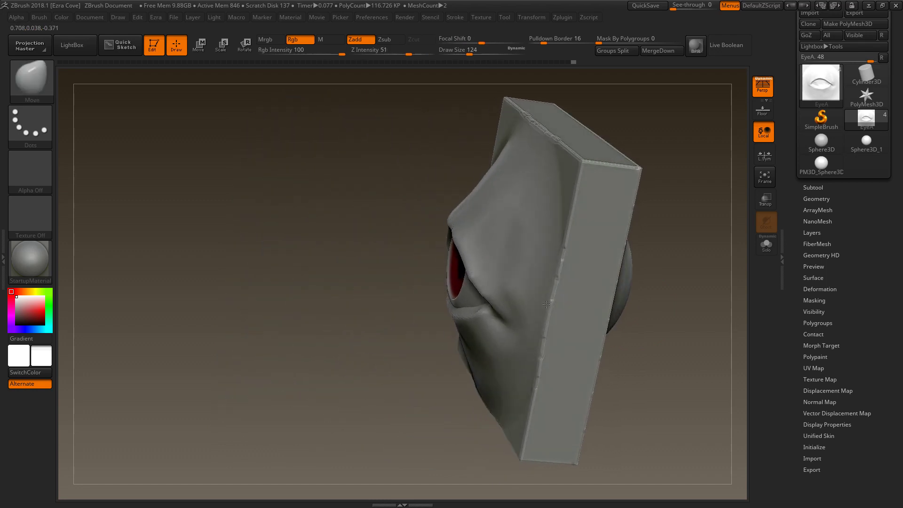
{"action": "mouse_move", "coordinate": [478, 280]}
{"action": "left_mouse_down"}
{"action": "mouse_move", "coordinate": [469, 273]}
{"action": "mouse_move", "coordinate": [455, 282]}
{"action": "left_mouse_up"}
{"action": "left_click_drag", "start_coordinate": [327, 353], "coordinate": [397, 347]}
Smooth the upper eyelid's surface and inspect the eye from the sides and front
{"action": "mouse_move", "coordinate": [577, 277]}
{"action": "left_mouse_down"}
{"action": "mouse_move", "coordinate": [616, 294]}
{"action": "mouse_move", "coordinate": [582, 283]}
{"action": "left_mouse_up"}
{"action": "left_click_drag", "start_coordinate": [452, 238], "coordinate": [427, 223], "text": "shift"}
{"action": "mouse_move", "coordinate": [560, 271]}
{"action": "left_mouse_down"}
{"action": "mouse_move", "coordinate": [651, 266]}
{"action": "mouse_move", "coordinate": [593, 275]}
{"action": "left_mouse_up"}
{"action": "right_click_drag", "start_coordinate": [594, 274], "coordinate": [506, 277]}
{"action": "right_click_drag", "start_coordinate": [572, 282], "coordinate": [703, 246]}
{"action": "left_click_drag", "start_coordinate": [703, 246], "coordinate": [624, 309]}
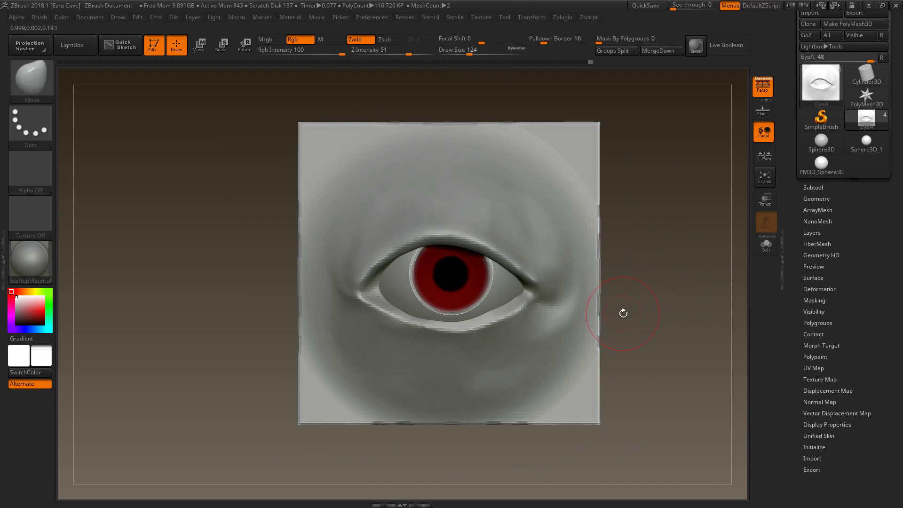
With the DamStandard brush at Draw Size 124, carve the fold above the upper eyelid, following the reference eye sketches
{"action": "key", "text": "space"}
{"action": "left_click", "coordinate": [651, 249]}
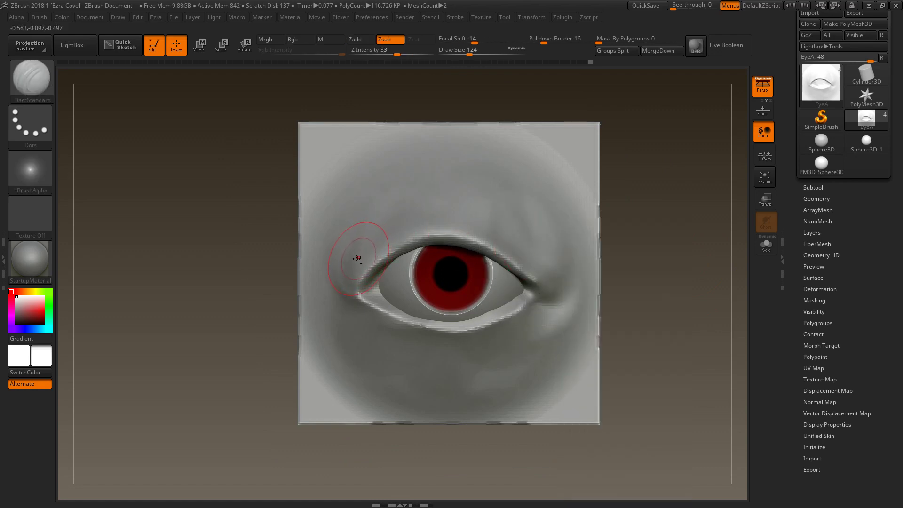
{"action": "key", "text": "alt+Tab"}
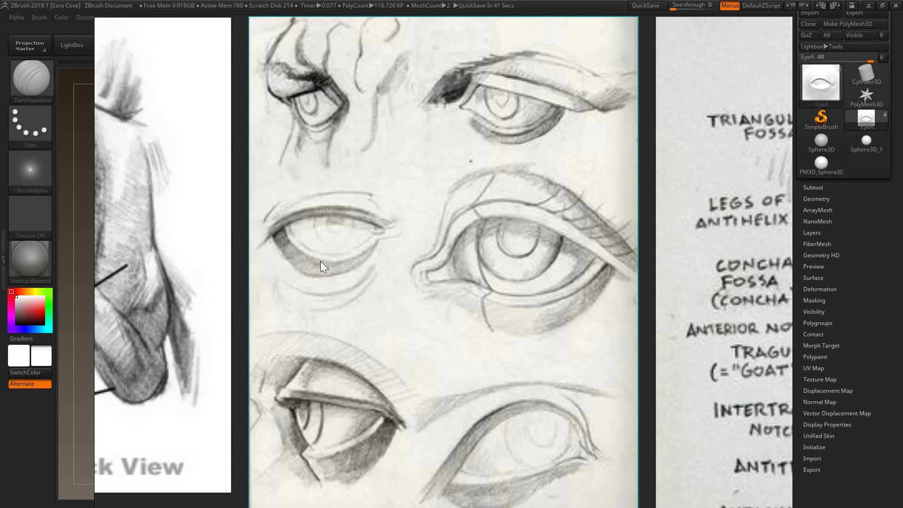
{"action": "key", "text": "alt+Tab"}
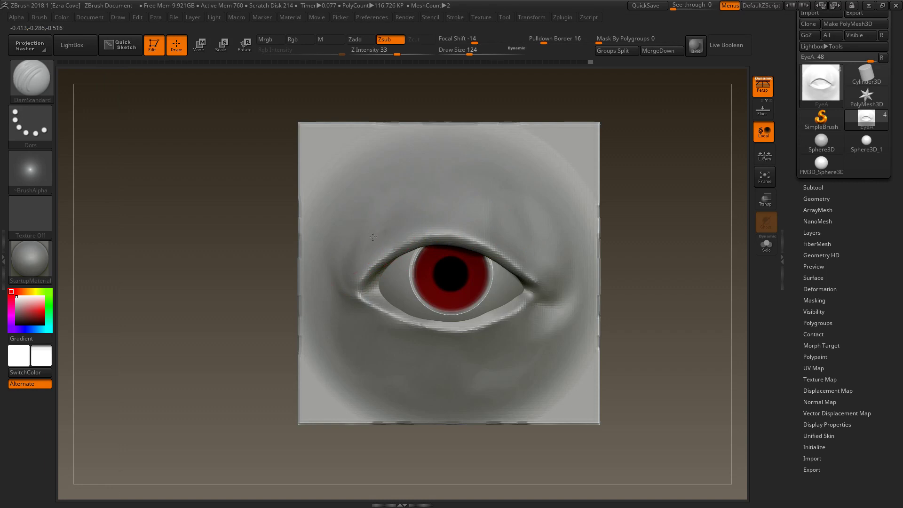
{"action": "left_click_drag", "start_coordinate": [385, 232], "coordinate": [338, 271]}
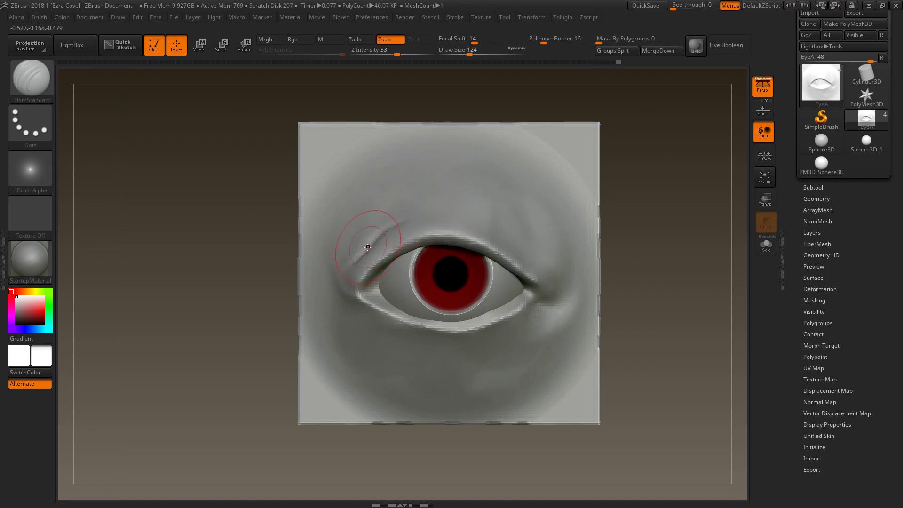
{"action": "left_click_drag", "start_coordinate": [403, 223], "coordinate": [349, 269]}
{"action": "mouse_move", "coordinate": [663, 230]}
{"action": "left_mouse_down", "text": "alt"}
{"action": "mouse_move", "coordinate": [664, 210]}
{"action": "mouse_move", "coordinate": [663, 235]}
{"action": "left_mouse_up", "text": "alt"}
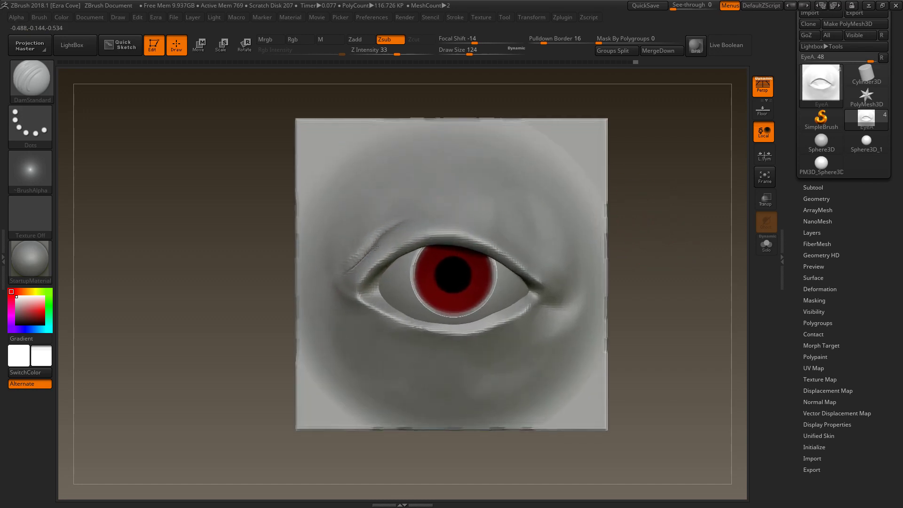
{"action": "key", "text": "alt+Tab"}
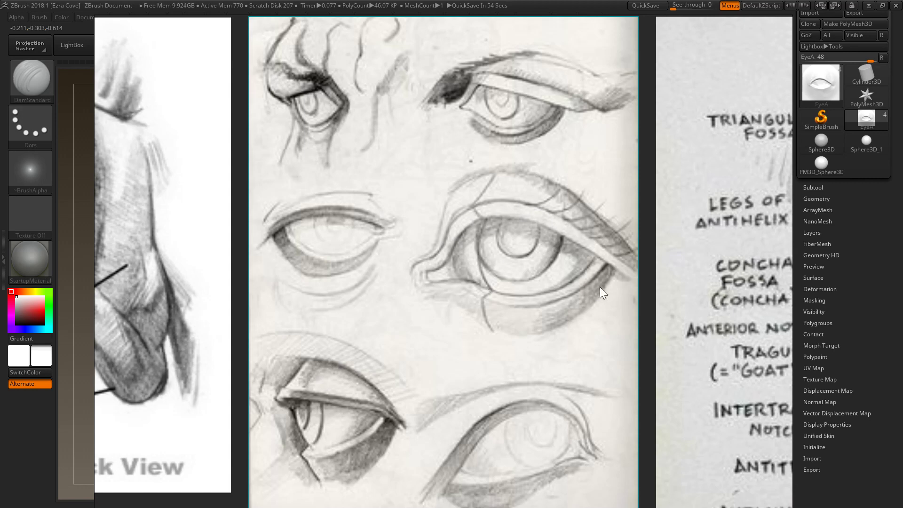
{"action": "key", "text": "alt+Tab"}
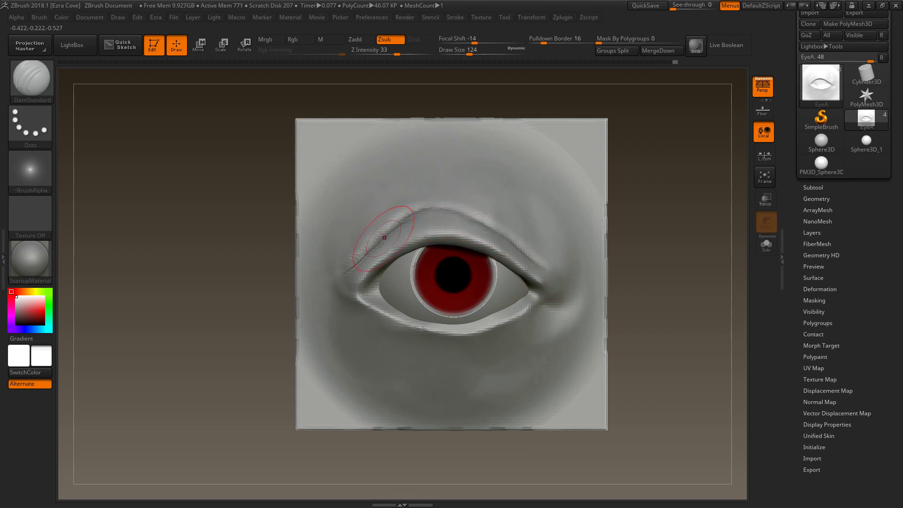
With the Inflate brush at Draw Size 124, puff up the skin along the fold above the upper eyelid
{"action": "left_click_drag", "start_coordinate": [657, 280], "coordinate": [640, 230], "text": "ctrl"}
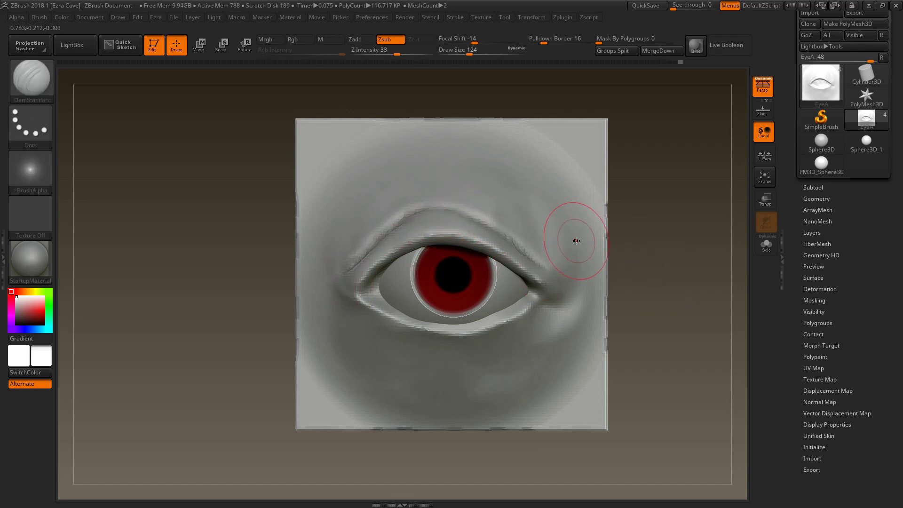
{"action": "key", "text": "space"}
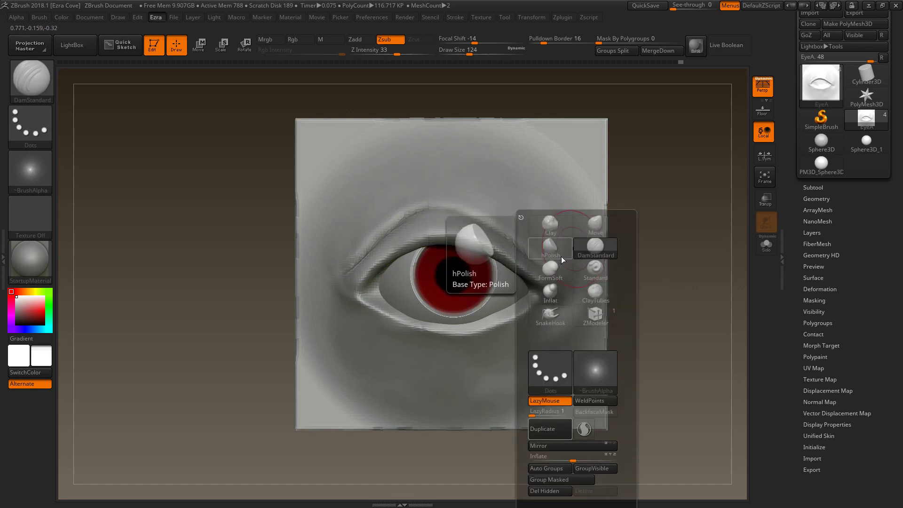
{"action": "left_click", "coordinate": [551, 292]}
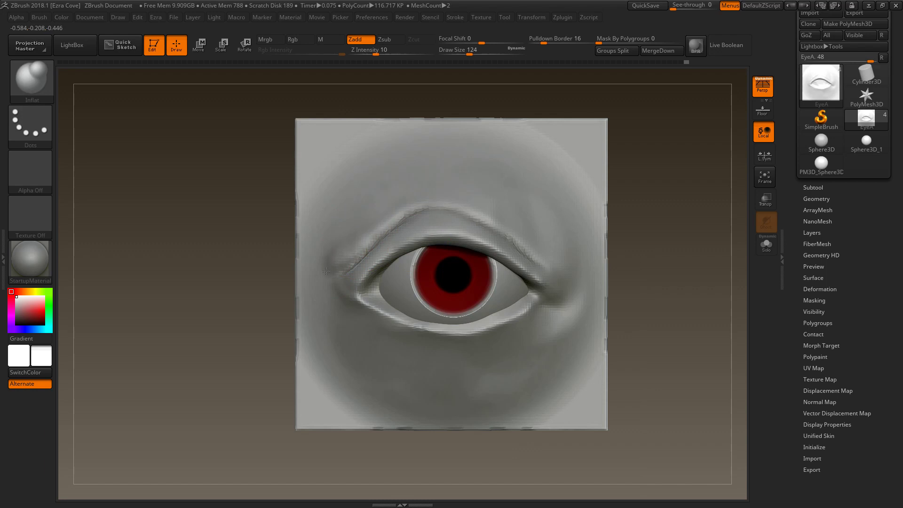
{"action": "left_click_drag", "start_coordinate": [337, 245], "coordinate": [336, 243]}
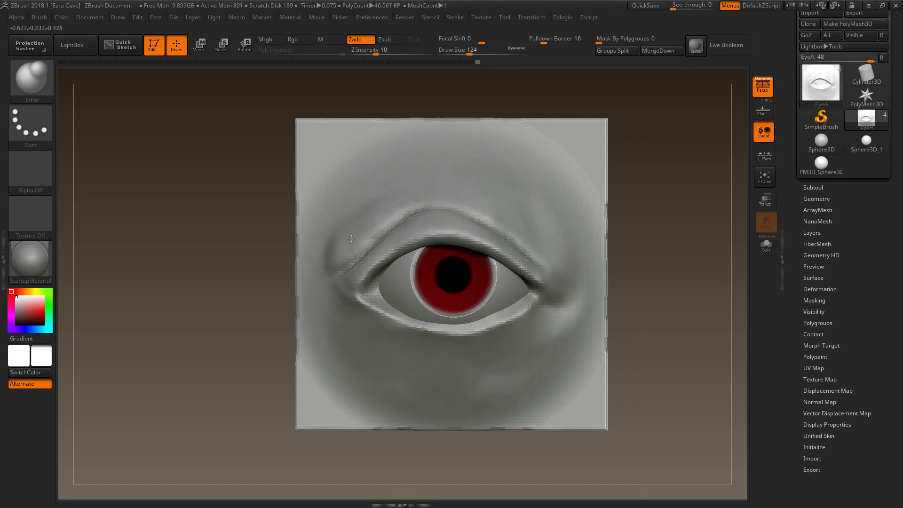
{"action": "left_click_drag", "start_coordinate": [382, 216], "coordinate": [452, 202]}
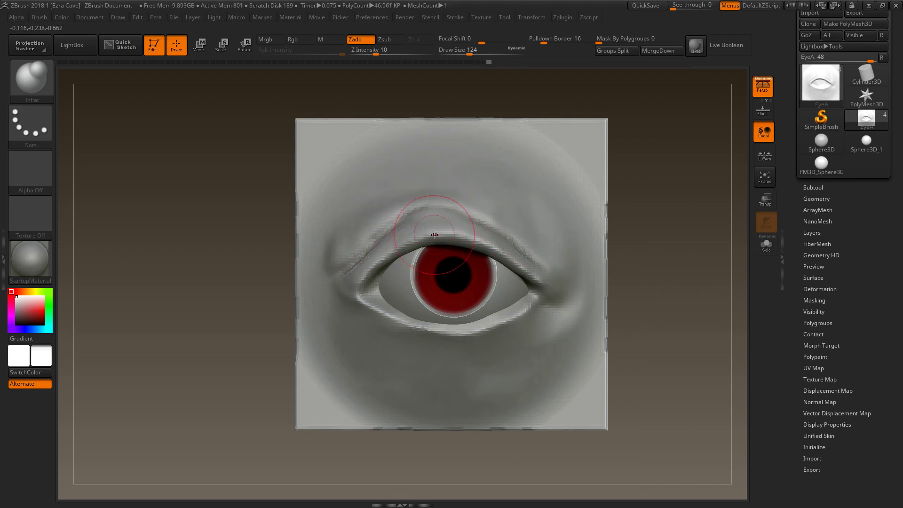
{"action": "left_click_drag", "start_coordinate": [393, 211], "coordinate": [446, 189]}
{"action": "mouse_move", "coordinate": [612, 236]}
{"action": "left_mouse_down"}
{"action": "mouse_move", "coordinate": [684, 248]}
{"action": "mouse_move", "coordinate": [637, 258]}
{"action": "mouse_move", "coordinate": [615, 245]}
{"action": "left_mouse_up"}
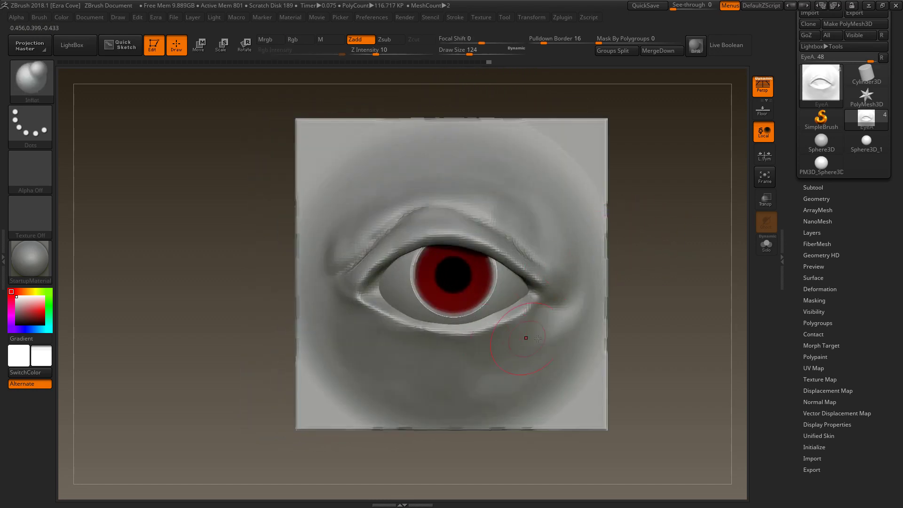
With the Clay brush at Draw Size 112, build up and smooth a pouch of skin below the right-hand eye corner
{"action": "left_click_drag", "start_coordinate": [664, 296], "coordinate": [609, 258], "text": "alt"}
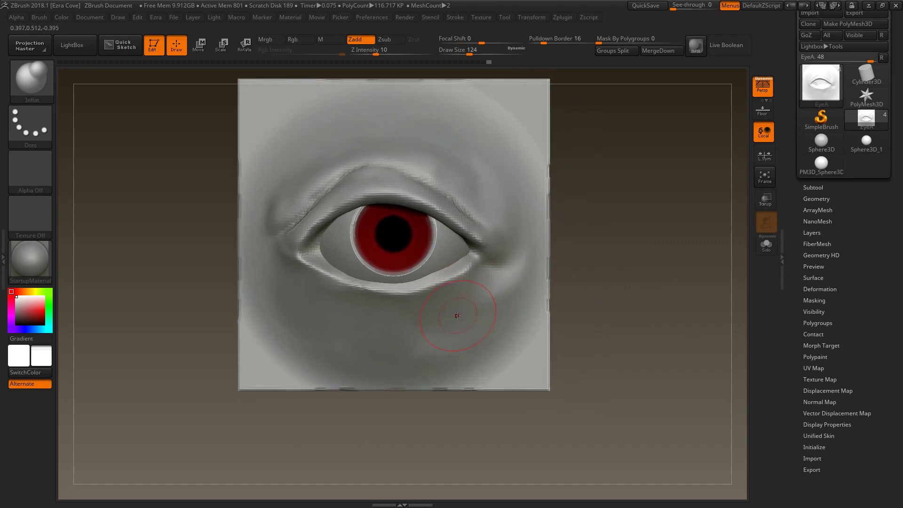
{"action": "key", "text": "b"}
{"action": "key", "text": "c"}
{"action": "key", "text": "l"}
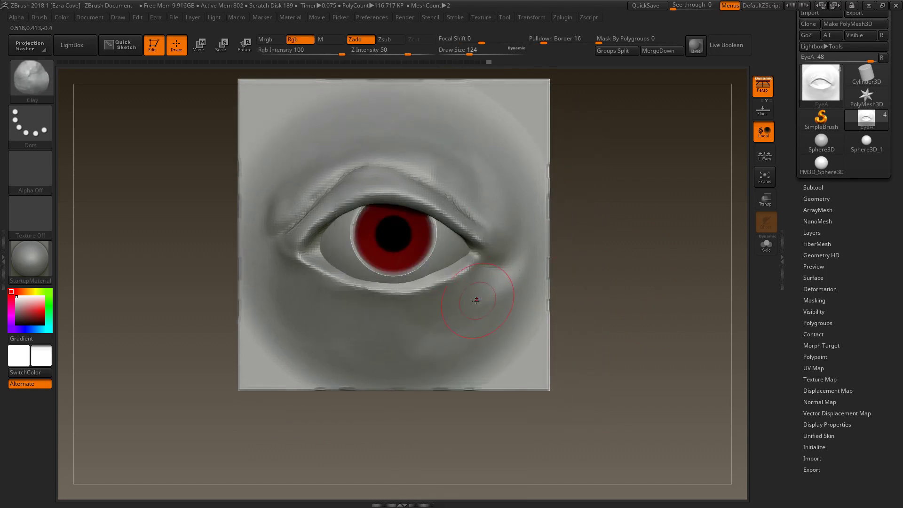
{"action": "key", "text": "["}
{"action": "mouse_move", "coordinate": [485, 282]}
{"action": "left_mouse_down"}
{"action": "mouse_move", "coordinate": [444, 330]}
{"action": "mouse_move", "coordinate": [470, 316]}
{"action": "mouse_move", "coordinate": [447, 341]}
{"action": "left_mouse_up"}
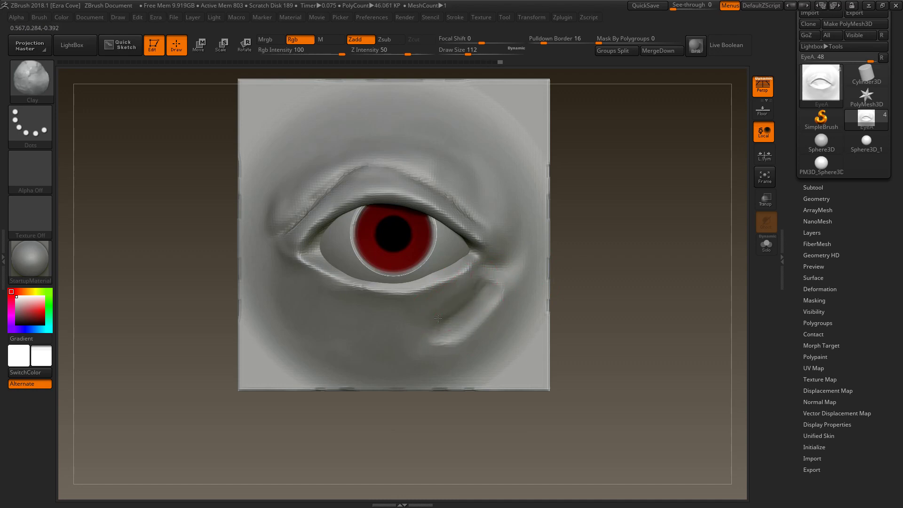
{"action": "mouse_move", "coordinate": [486, 267]}
{"action": "left_mouse_down"}
{"action": "mouse_move", "coordinate": [473, 273]}
{"action": "mouse_move", "coordinate": [445, 329]}
{"action": "mouse_move", "coordinate": [416, 329]}
{"action": "left_mouse_up"}
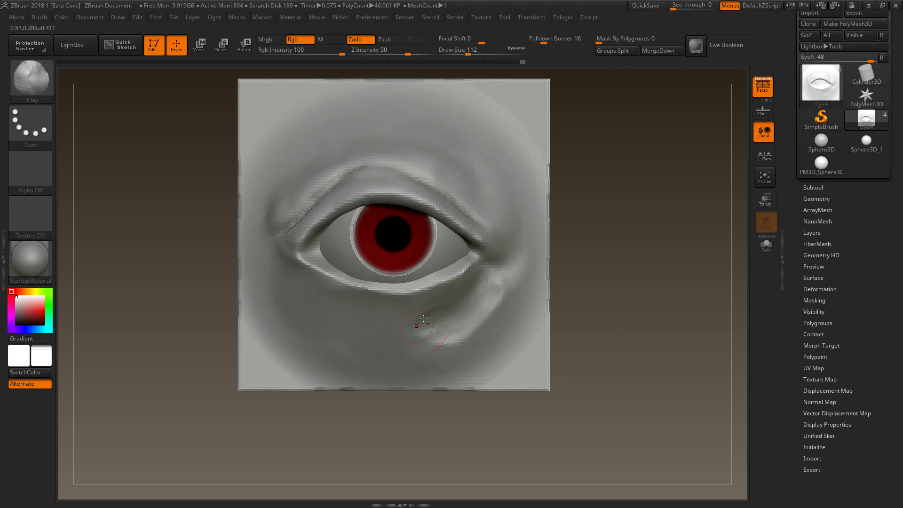
{"action": "mouse_move", "coordinate": [487, 280]}
{"action": "left_mouse_down"}
{"action": "mouse_move", "coordinate": [461, 325]}
{"action": "mouse_move", "coordinate": [443, 336]}
{"action": "mouse_move", "coordinate": [483, 317]}
{"action": "mouse_move", "coordinate": [449, 342]}
{"action": "mouse_move", "coordinate": [462, 313]}
{"action": "mouse_move", "coordinate": [434, 308]}
{"action": "mouse_move", "coordinate": [451, 304]}
{"action": "mouse_move", "coordinate": [430, 318]}
{"action": "left_mouse_up"}
{"action": "mouse_move", "coordinate": [509, 296]}
{"action": "left_mouse_down", "text": "shift"}
{"action": "mouse_move", "coordinate": [493, 276]}
{"action": "mouse_move", "coordinate": [502, 284]}
{"action": "left_mouse_up", "text": "shift"}
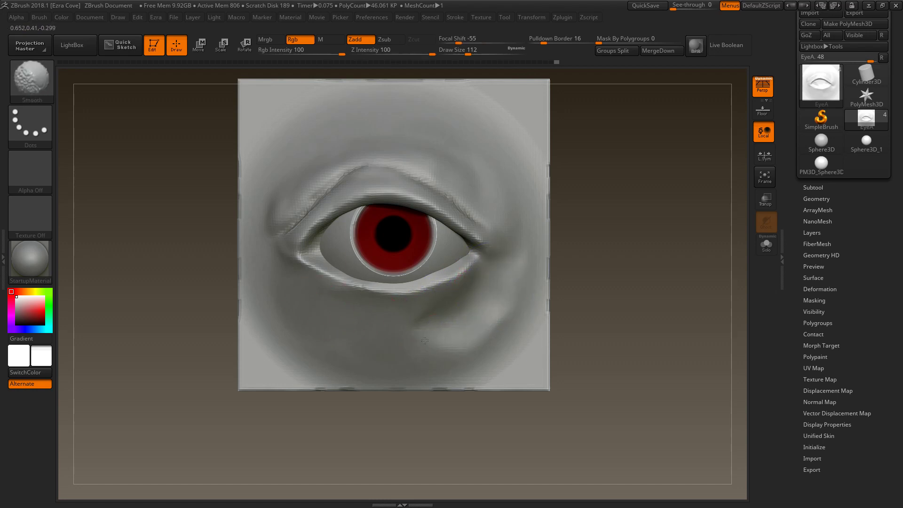
Extend the Clay build-up below the left-hand eye corner and smooth the skin under the lower eyelid into one continuous bag
{"action": "mouse_move", "coordinate": [293, 287]}
{"action": "left_mouse_down"}
{"action": "mouse_move", "coordinate": [314, 314]}
{"action": "mouse_move", "coordinate": [322, 308]}
{"action": "mouse_move", "coordinate": [284, 282]}
{"action": "mouse_move", "coordinate": [272, 294]}
{"action": "mouse_move", "coordinate": [329, 325]}
{"action": "mouse_move", "coordinate": [367, 322]}
{"action": "mouse_move", "coordinate": [306, 292]}
{"action": "mouse_move", "coordinate": [290, 304]}
{"action": "mouse_move", "coordinate": [306, 318]}
{"action": "left_mouse_up"}
{"action": "key", "text": "ctrl"}
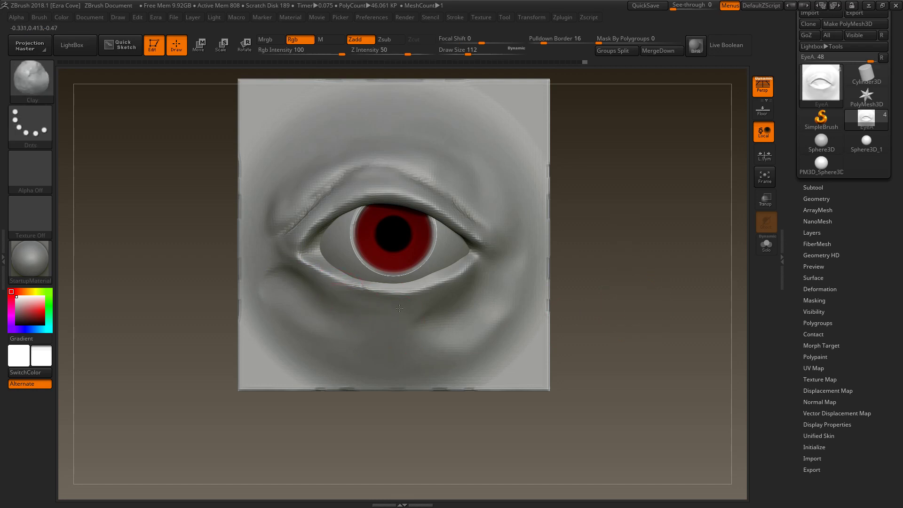
{"action": "left_click_drag", "start_coordinate": [453, 302], "coordinate": [357, 295], "text": "shift"}
{"action": "mouse_move", "coordinate": [451, 300]}
{"action": "left_mouse_down"}
{"action": "mouse_move", "coordinate": [381, 328]}
{"action": "mouse_move", "coordinate": [485, 311]}
{"action": "mouse_move", "coordinate": [472, 296]}
{"action": "mouse_move", "coordinate": [485, 311]}
{"action": "mouse_move", "coordinate": [497, 277]}
{"action": "mouse_move", "coordinate": [470, 330]}
{"action": "mouse_move", "coordinate": [487, 289]}
{"action": "mouse_move", "coordinate": [465, 310]}
{"action": "mouse_move", "coordinate": [488, 285]}
{"action": "mouse_move", "coordinate": [476, 319]}
{"action": "left_mouse_up"}
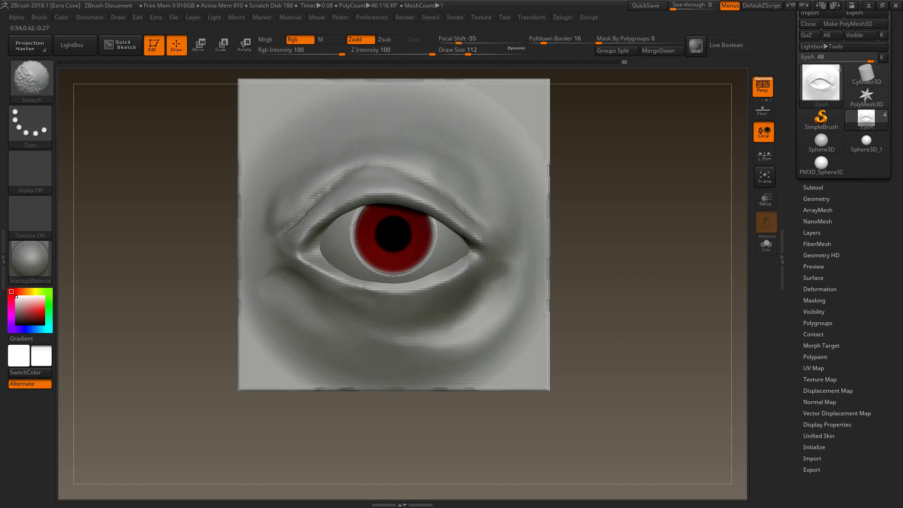
{"action": "left_click_drag", "start_coordinate": [618, 219], "coordinate": [615, 263], "text": "alt"}
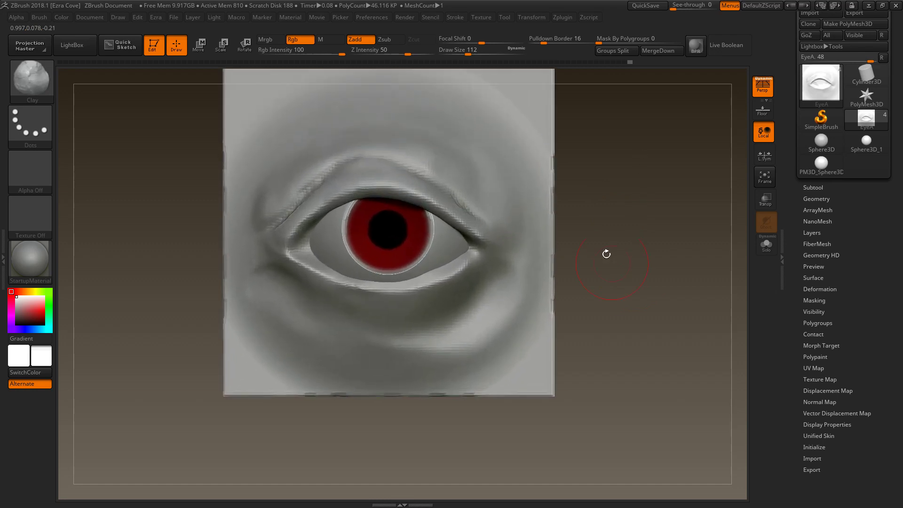
{"action": "left_click_drag", "start_coordinate": [255, 237], "coordinate": [245, 287], "text": "shift"}
With the Move brush at Draw Size 154, reshape the fold above the upper eyelid towards the left-hand eye corner
{"action": "left_click_drag", "start_coordinate": [646, 201], "coordinate": [606, 244], "text": "alt"}
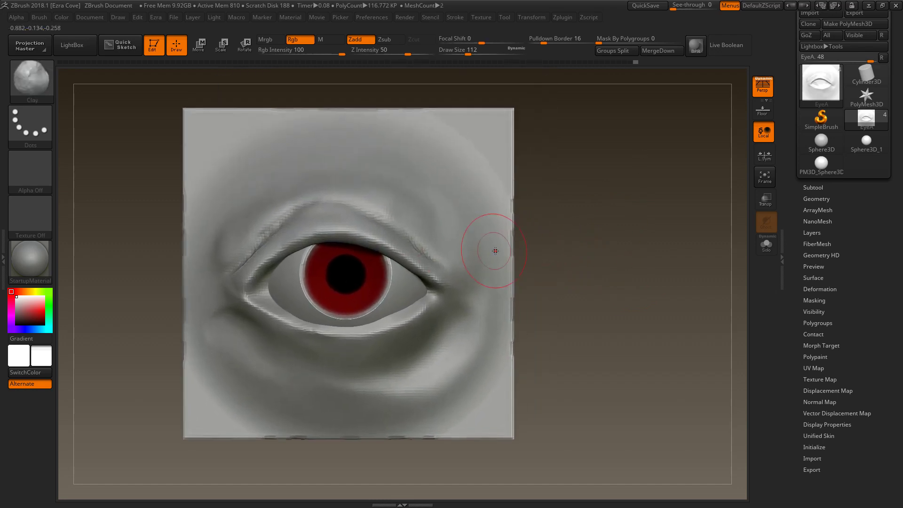
{"action": "key", "text": "b"}
{"action": "left_click", "coordinate": [515, 227]}
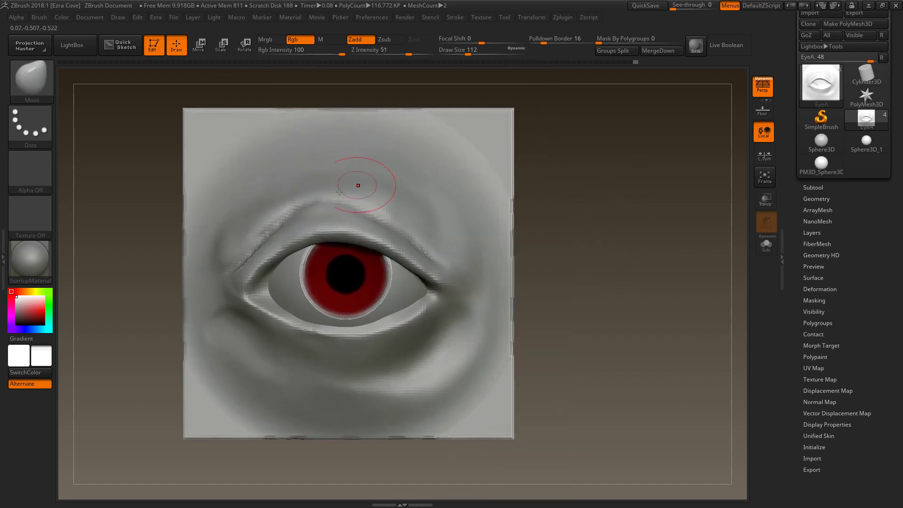
{"action": "key", "text": "s"}
{"action": "left_click_drag", "start_coordinate": [329, 196], "coordinate": [333, 196]}
{"action": "left_click_drag", "start_coordinate": [259, 222], "coordinate": [254, 228]}
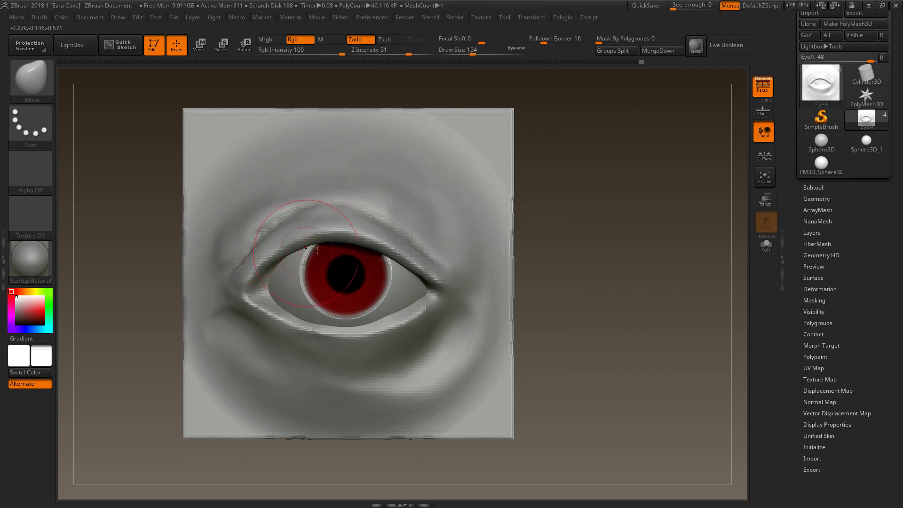
With the Move brush at Draw Size 182, adjust the eyelids' profile near the left-hand corner from the side views
{"action": "mouse_move", "coordinate": [543, 255]}
{"action": "left_mouse_down"}
{"action": "mouse_move", "coordinate": [585, 258]}
{"action": "mouse_move", "coordinate": [551, 258]}
{"action": "left_mouse_up"}
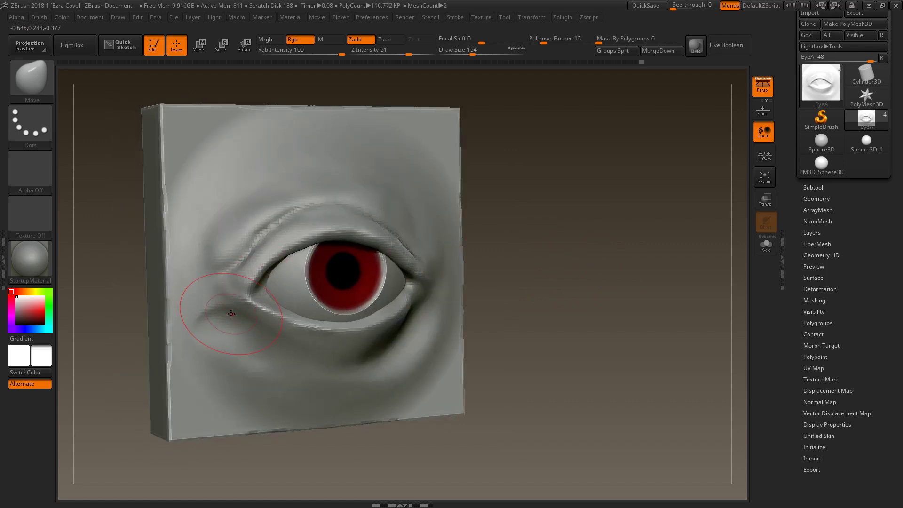
{"action": "mouse_move", "coordinate": [579, 250]}
{"action": "left_mouse_down"}
{"action": "mouse_move", "coordinate": [508, 244]}
{"action": "mouse_move", "coordinate": [549, 246]}
{"action": "left_mouse_up"}
{"action": "key", "text": "s"}
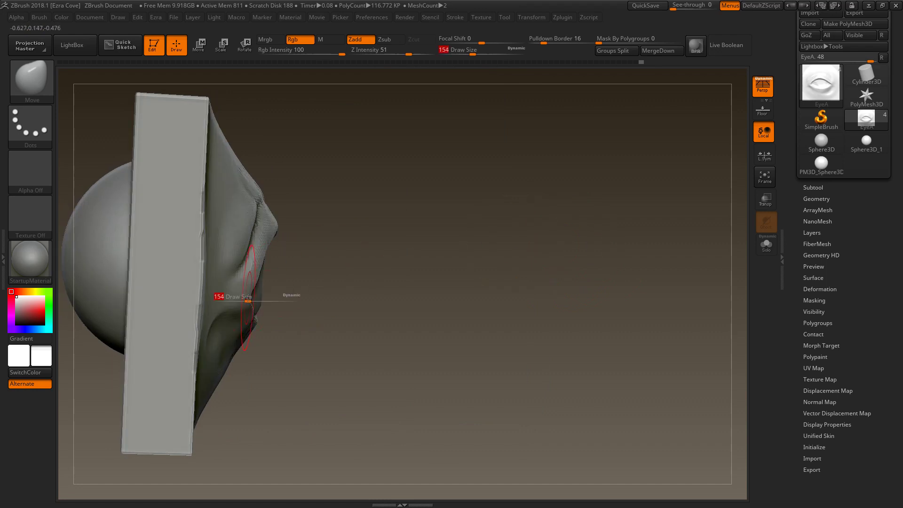
{"action": "left_click_drag", "start_coordinate": [248, 298], "coordinate": [251, 298]}
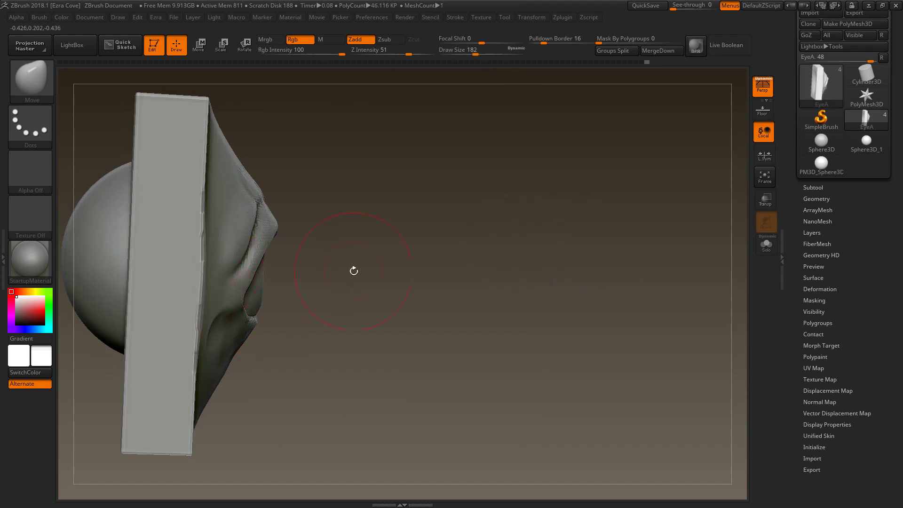
{"action": "left_click_drag", "start_coordinate": [354, 271], "coordinate": [226, 286]}
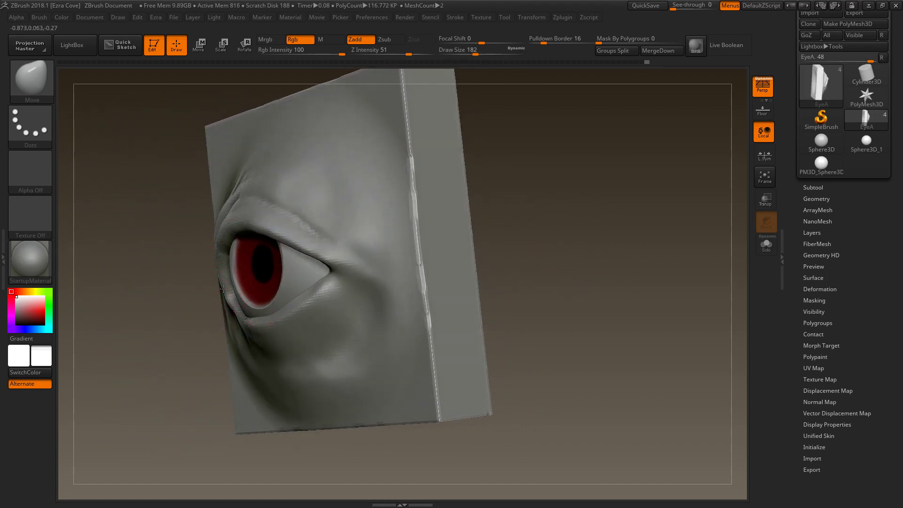
{"action": "left_click_drag", "start_coordinate": [231, 283], "coordinate": [254, 285]}
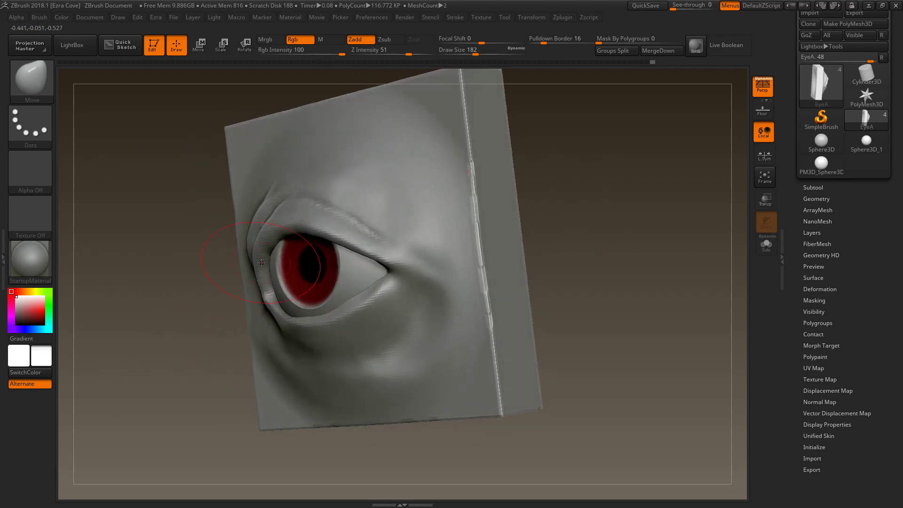
{"action": "left_click_drag", "start_coordinate": [265, 268], "coordinate": [269, 268]}
With the Move brush at Draw Size 112, pull the left-hand eye corner outward to form an elongated tear-duct shape
{"action": "left_click_drag", "start_coordinate": [562, 228], "coordinate": [571, 250]}
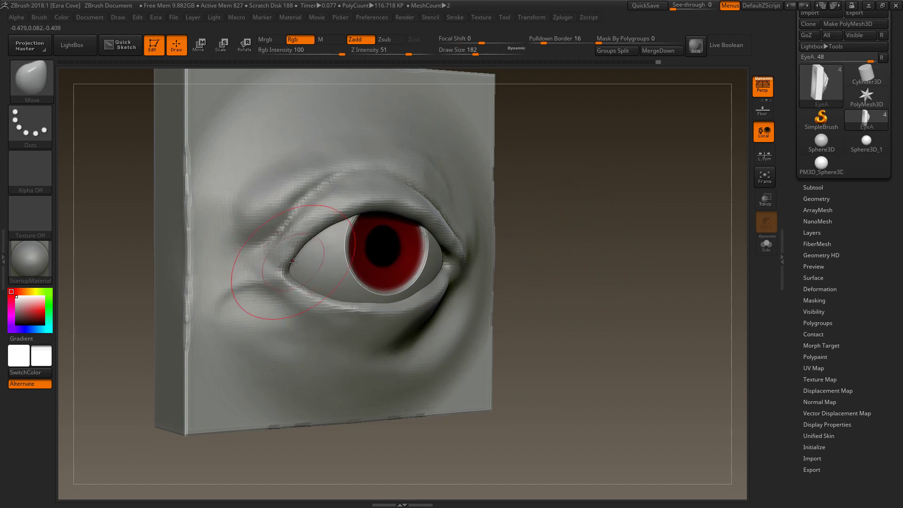
{"action": "key", "text": "s"}
{"action": "left_click_drag", "start_coordinate": [292, 262], "coordinate": [284, 263]}
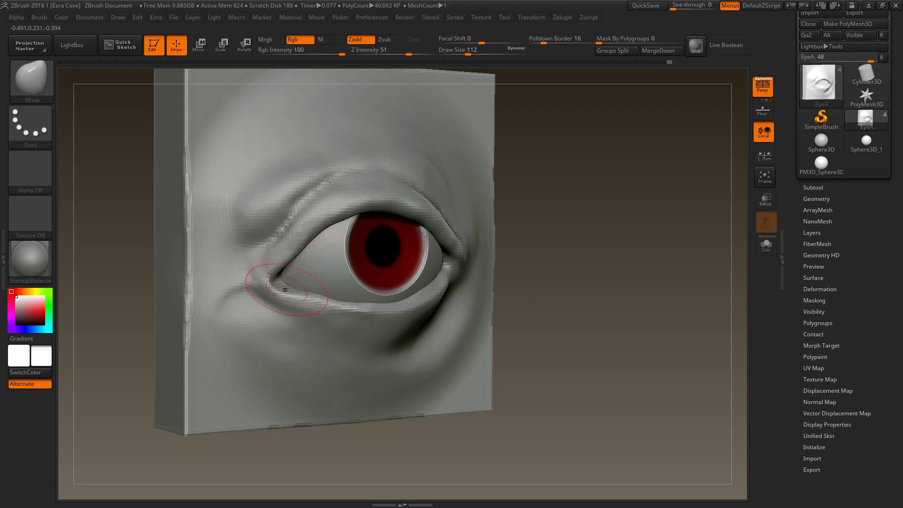
{"action": "left_click_drag", "start_coordinate": [601, 223], "coordinate": [599, 203], "text": "alt"}
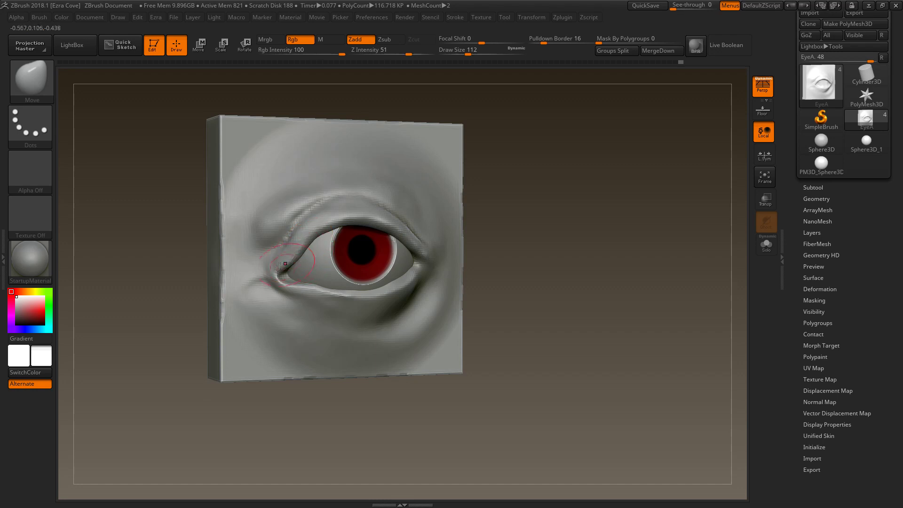
{"action": "left_click_drag", "start_coordinate": [554, 211], "coordinate": [556, 237], "text": "alt"}
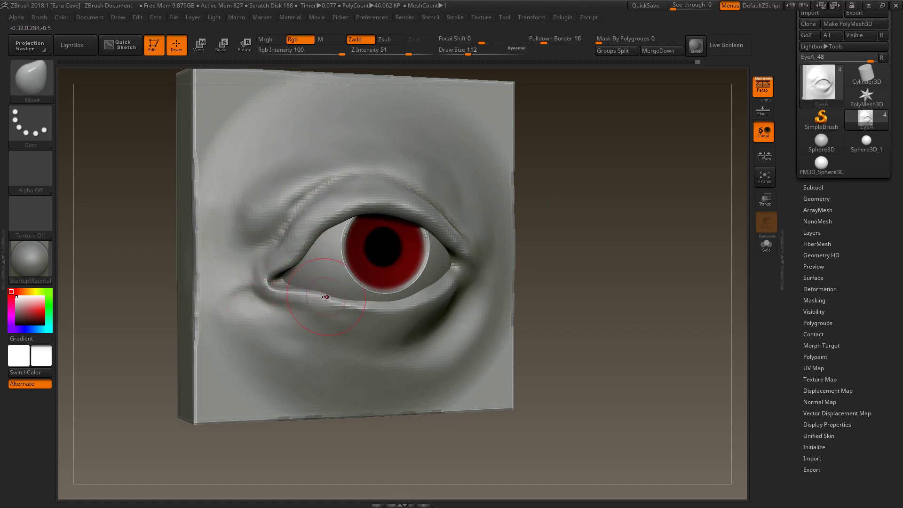
{"action": "mouse_move", "coordinate": [547, 245]}
{"action": "left_mouse_down"}
{"action": "mouse_move", "coordinate": [578, 253]}
{"action": "mouse_move", "coordinate": [574, 240]}
{"action": "mouse_move", "coordinate": [625, 245]}
{"action": "left_mouse_up"}
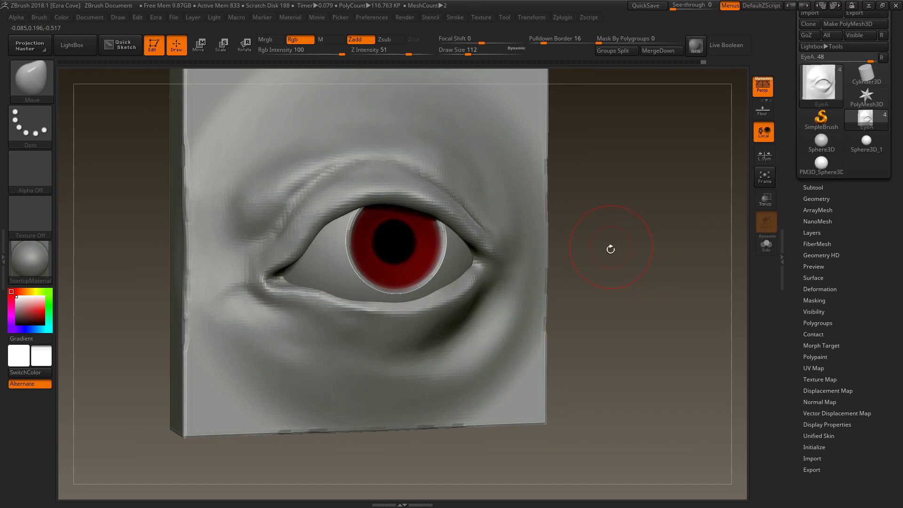
Check the eye drawing references, and refine the lid edges around the left-hand eye corner with the Move brush at Draw Size 172
{"action": "key", "text": "alt+Tab"}
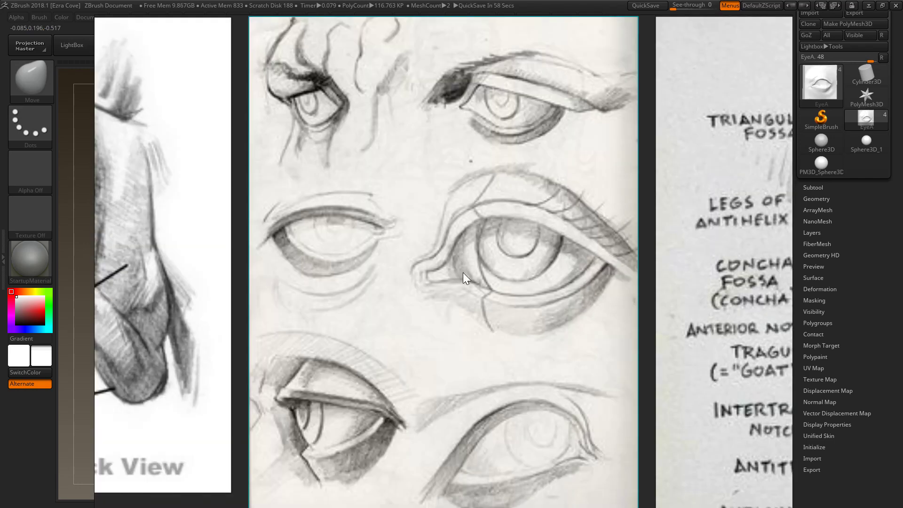
{"action": "scroll", "coordinate": [421, 271], "scroll_direction": "down", "scroll_amount": 5}
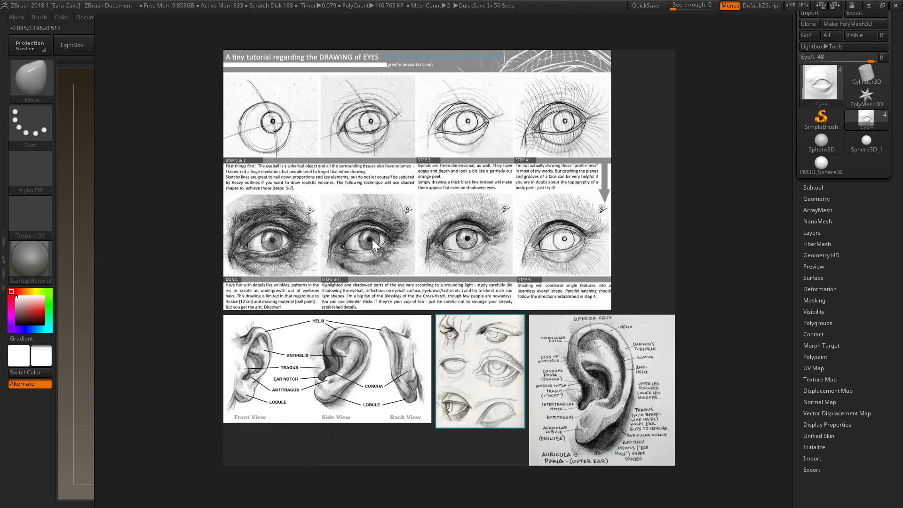
{"action": "double_click", "coordinate": [405, 242]}
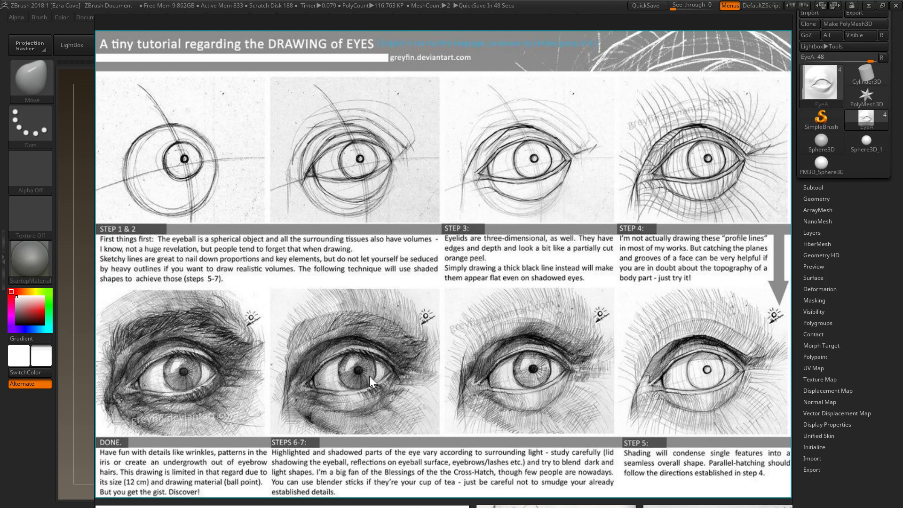
{"action": "key", "text": "alt+Tab"}
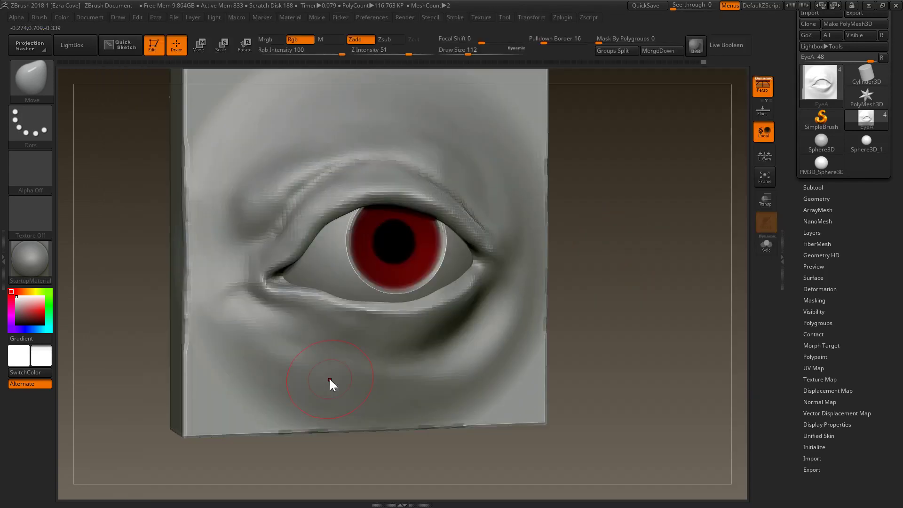
{"action": "mouse_move", "coordinate": [643, 222]}
{"action": "left_mouse_down"}
{"action": "mouse_move", "coordinate": [578, 224]}
{"action": "mouse_move", "coordinate": [641, 222]}
{"action": "left_mouse_up"}
{"action": "key", "text": "s"}
{"action": "mouse_move", "coordinate": [276, 275]}
{"action": "left_mouse_down"}
{"action": "mouse_move", "coordinate": [261, 270]}
{"action": "mouse_move", "coordinate": [260, 278]}
{"action": "left_mouse_up"}
{"action": "left_click_drag", "start_coordinate": [294, 254], "coordinate": [299, 248]}
{"action": "left_click_drag", "start_coordinate": [288, 279], "coordinate": [287, 288]}
{"action": "left_click_drag", "start_coordinate": [291, 256], "coordinate": [289, 251]}
{"action": "left_click_drag", "start_coordinate": [666, 270], "coordinate": [578, 280], "text": "alt"}
With the Clay brush at Draw Size 71, build up and smooth the tear-duct flesh in the left-hand eye corner, following the reference
{"action": "key", "text": "alt+Tab"}
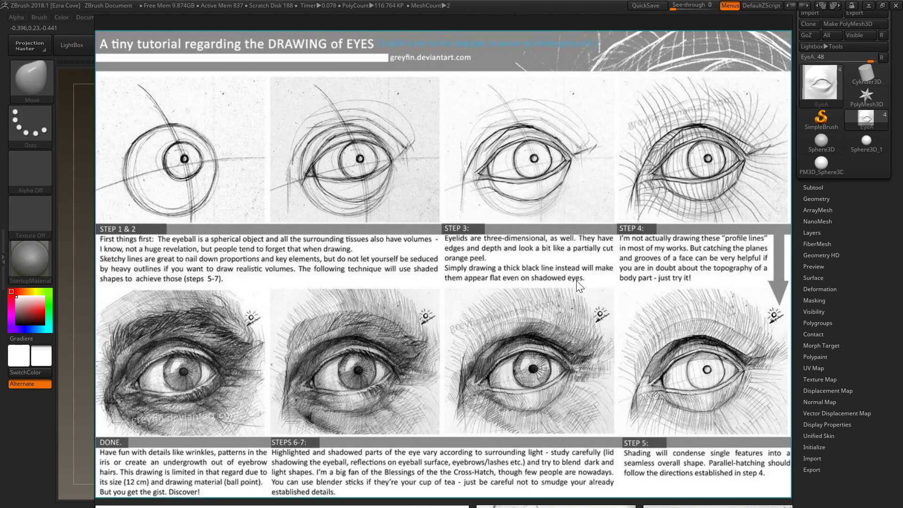
{"action": "key", "text": "alt+Tab"}
{"action": "key", "text": "space"}
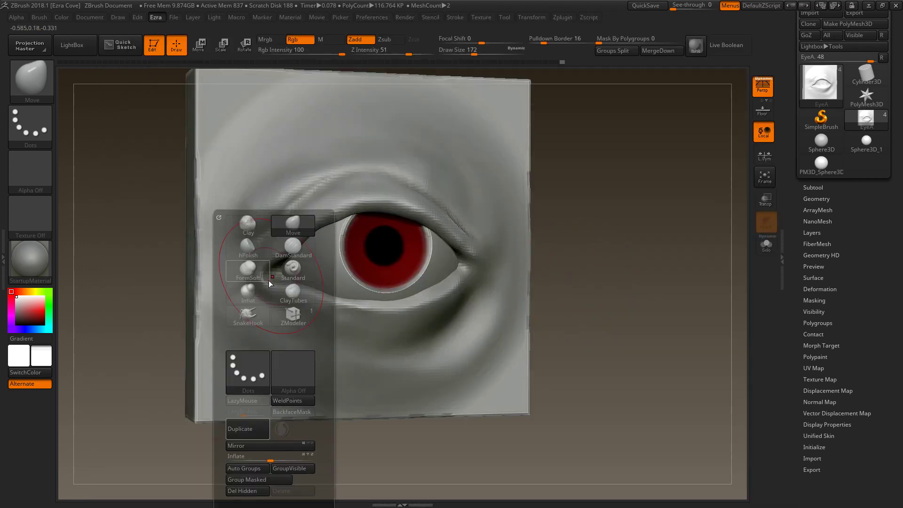
{"action": "left_click", "coordinate": [250, 229]}
{"action": "key", "text": "s"}
{"action": "mouse_move", "coordinate": [266, 254]}
{"action": "left_mouse_down"}
{"action": "mouse_move", "coordinate": [214, 278]}
{"action": "mouse_move", "coordinate": [275, 304]}
{"action": "mouse_move", "coordinate": [219, 306]}
{"action": "mouse_move", "coordinate": [289, 319]}
{"action": "left_mouse_up"}
{"action": "mouse_move", "coordinate": [588, 261]}
{"action": "left_mouse_down", "text": "alt"}
{"action": "mouse_move", "coordinate": [601, 216]}
{"action": "mouse_move", "coordinate": [567, 232]}
{"action": "mouse_move", "coordinate": [578, 233]}
{"action": "mouse_move", "coordinate": [593, 264]}
{"action": "mouse_move", "coordinate": [549, 243]}
{"action": "left_mouse_up", "text": "alt"}
{"action": "left_click_drag", "start_coordinate": [246, 279], "coordinate": [235, 277], "text": "shift"}
{"action": "left_click_drag", "start_coordinate": [594, 238], "coordinate": [575, 232]}
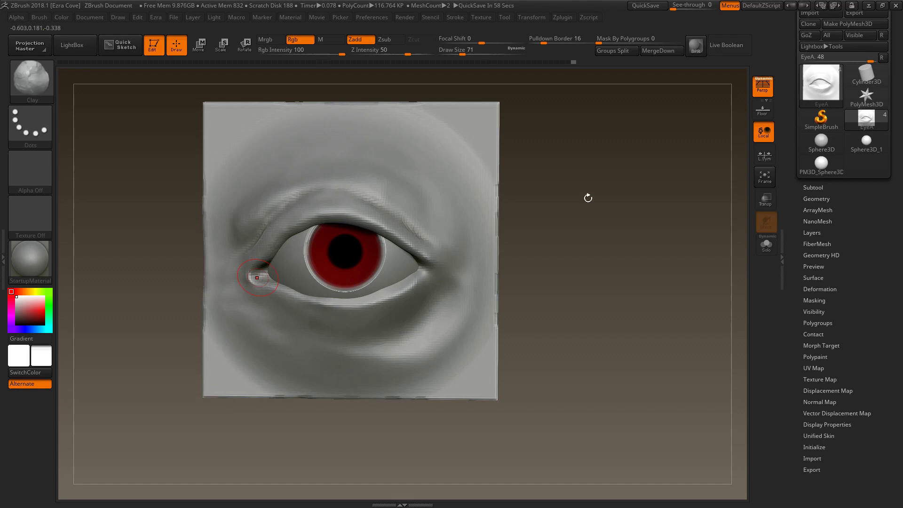
{"action": "left_click_drag", "start_coordinate": [585, 196], "coordinate": [604, 194]}
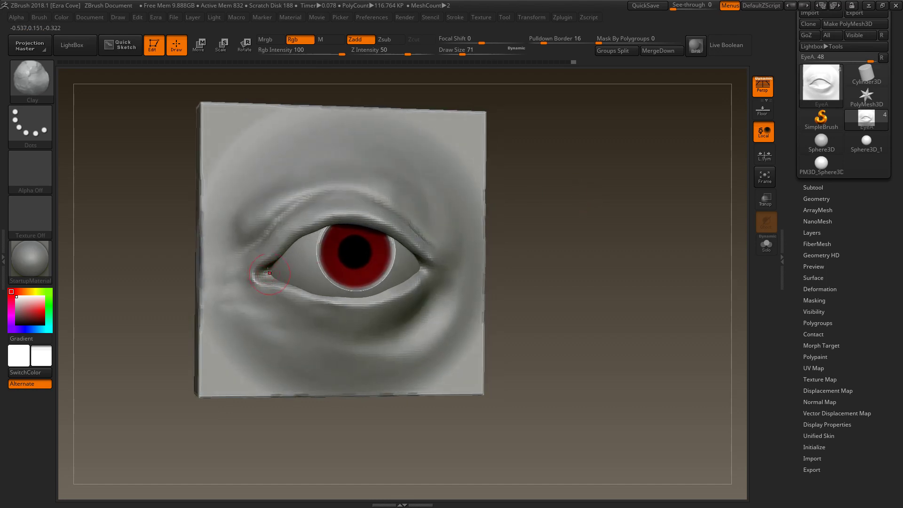
With the DamStandard brush at Draw Size 71, carve a crease extending outward from the right-hand eye corner
{"action": "left_click_drag", "start_coordinate": [550, 235], "coordinate": [611, 230]}
{"action": "mouse_move", "coordinate": [617, 246]}
{"action": "left_mouse_down", "text": "ctrl"}
{"action": "mouse_move", "coordinate": [628, 270]}
{"action": "mouse_move", "coordinate": [591, 228]}
{"action": "mouse_move", "coordinate": [569, 244]}
{"action": "mouse_move", "coordinate": [571, 258]}
{"action": "left_mouse_up", "text": "ctrl"}
{"action": "key", "text": "b"}
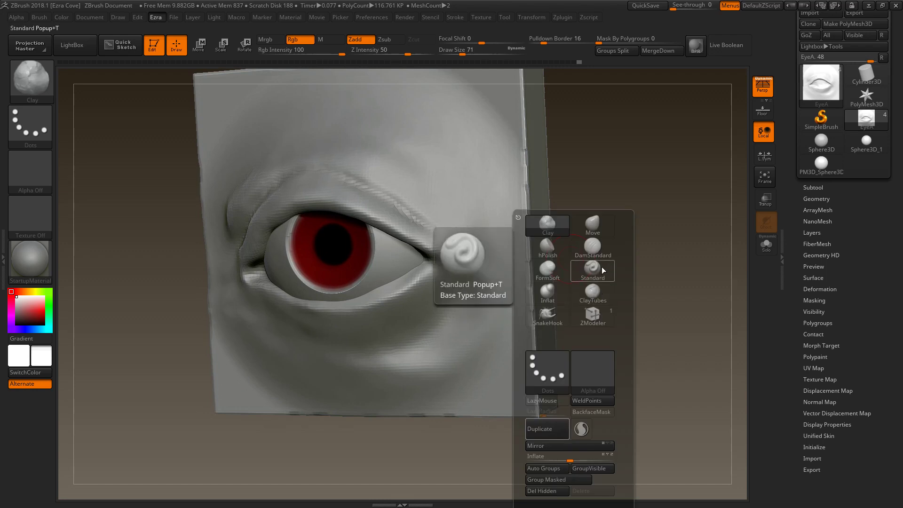
{"action": "left_click", "coordinate": [605, 233]}
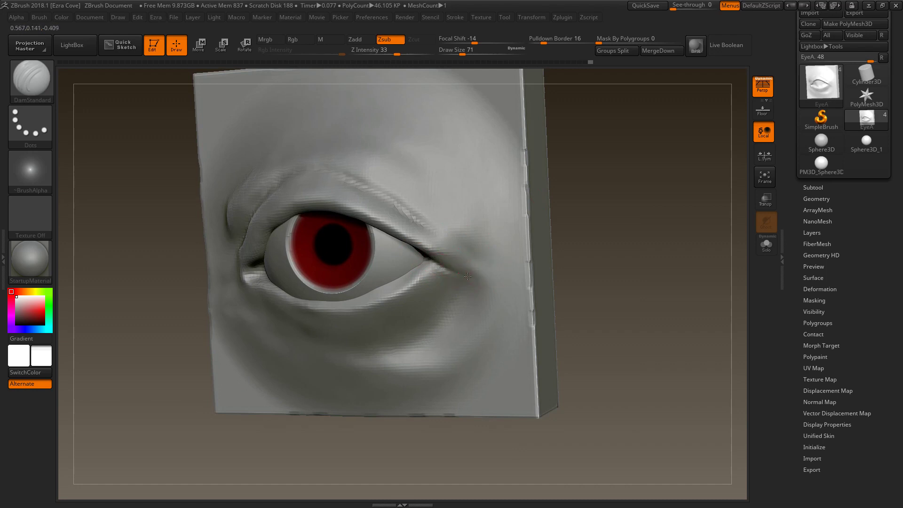
{"action": "mouse_move", "coordinate": [570, 238]}
{"action": "left_mouse_down"}
{"action": "mouse_move", "coordinate": [602, 229]}
{"action": "mouse_move", "coordinate": [577, 279]}
{"action": "left_mouse_up"}
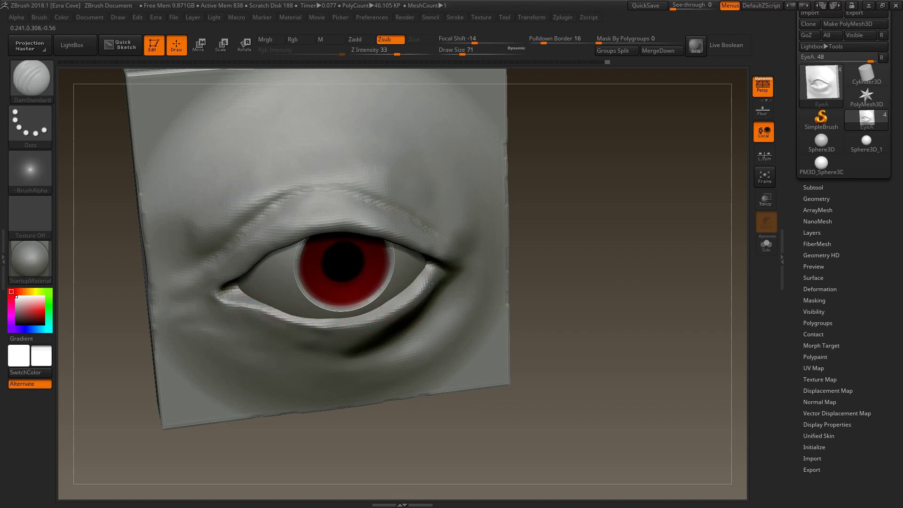
From below, deepen the fold along the upper eyelid with the DamStandard brush at Draw Size 71
{"action": "mouse_move", "coordinate": [568, 274]}
{"action": "left_mouse_down"}
{"action": "mouse_move", "coordinate": [586, 266]}
{"action": "mouse_move", "coordinate": [579, 284]}
{"action": "mouse_move", "coordinate": [567, 263]}
{"action": "mouse_move", "coordinate": [577, 246]}
{"action": "mouse_move", "coordinate": [571, 190]}
{"action": "left_mouse_up"}
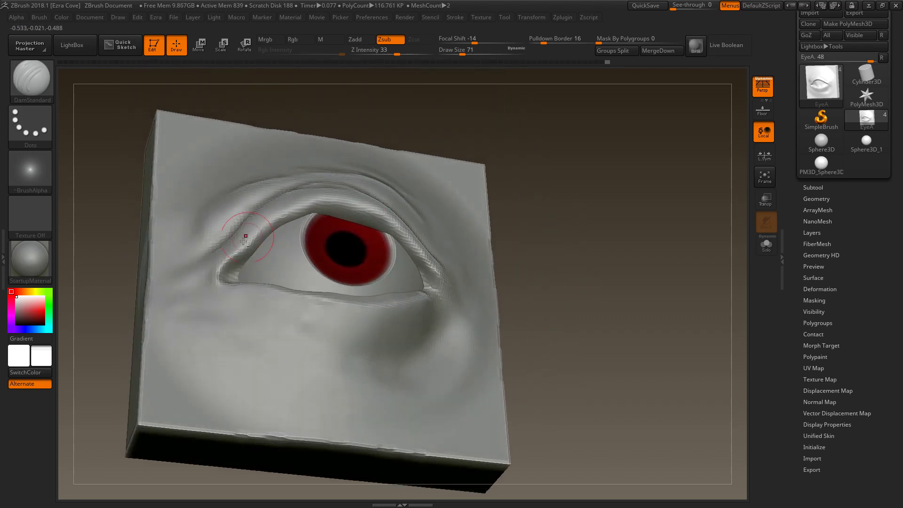
{"action": "left_click_drag", "start_coordinate": [320, 201], "coordinate": [337, 204]}
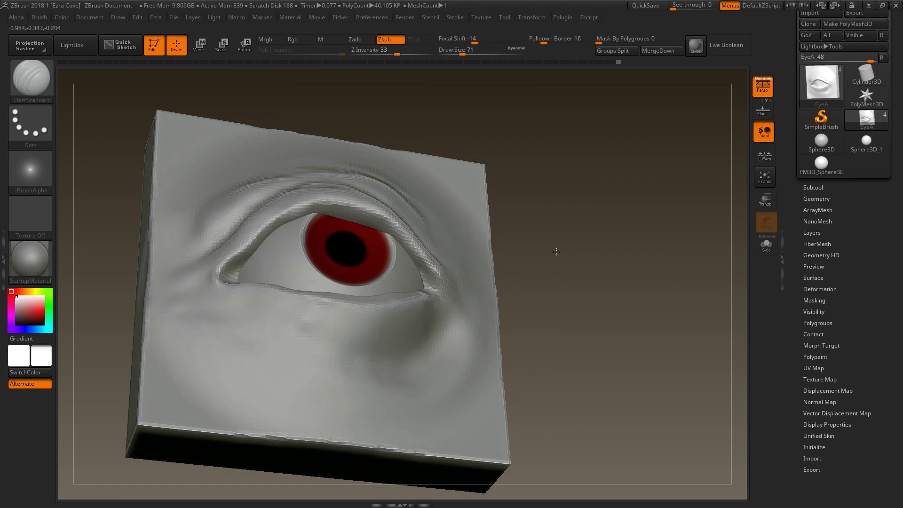
{"action": "left_click_drag", "start_coordinate": [557, 251], "coordinate": [553, 242]}
{"action": "left_click_drag", "start_coordinate": [544, 292], "coordinate": [605, 281]}
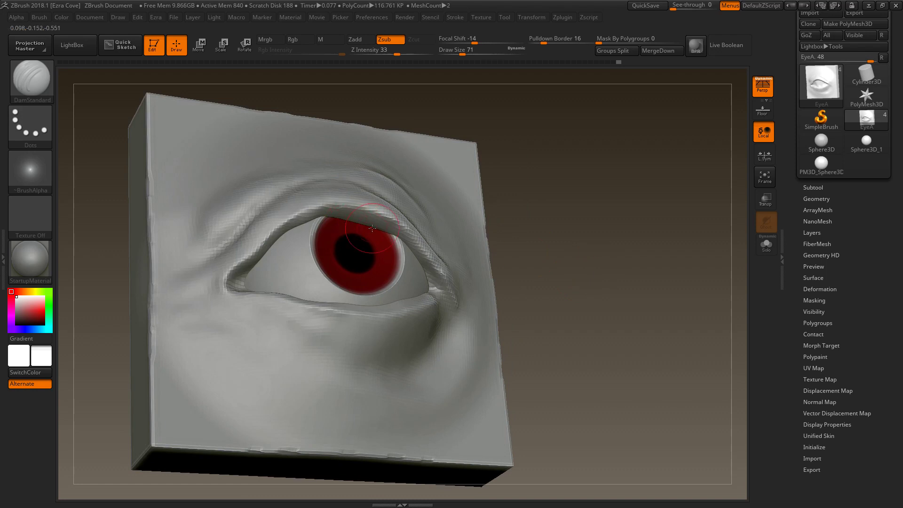
With the Clay brush at Draw Size 71, refine the upper lid edge above the iris and toward the right-hand corner
{"action": "key", "text": "b"}
{"action": "key", "text": "c"}
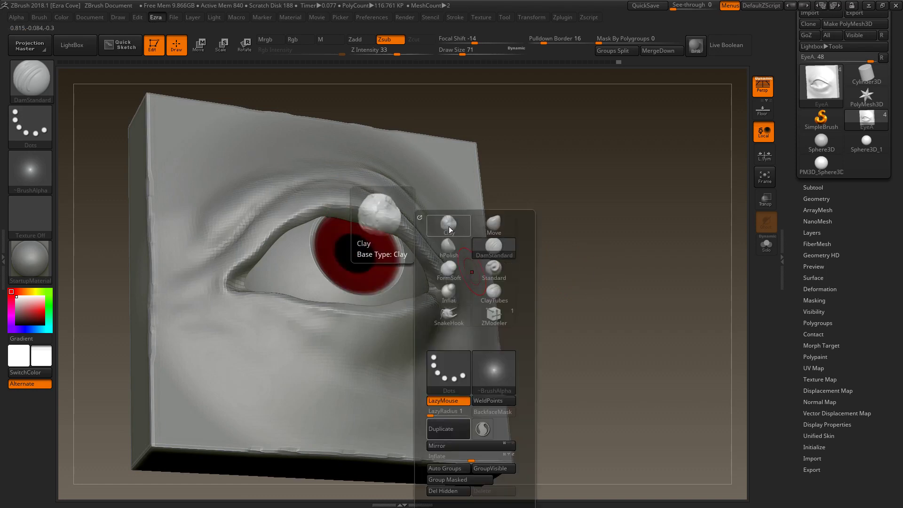
{"action": "key", "text": "l"}
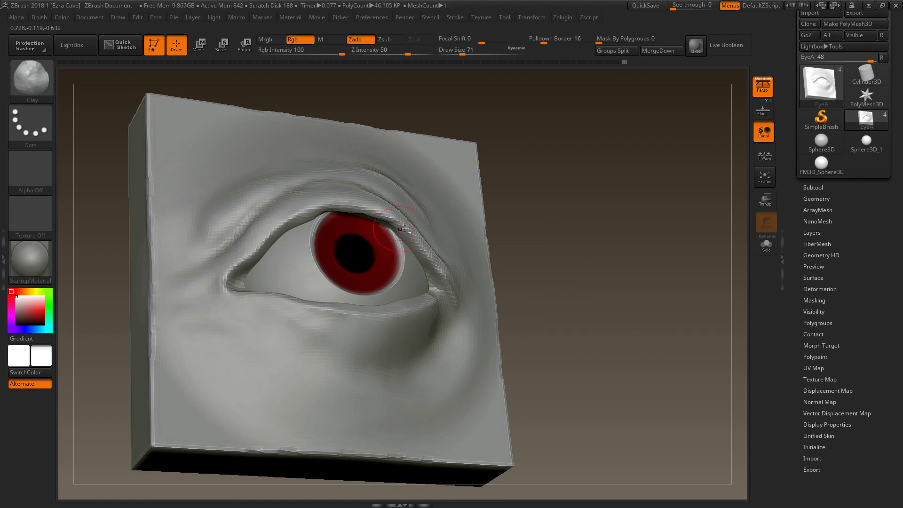
{"action": "left_click_drag", "start_coordinate": [621, 185], "coordinate": [564, 229]}
{"action": "left_click_drag", "start_coordinate": [605, 206], "coordinate": [582, 216], "text": "shift"}
With the Move brush at Draw Size 71, adjust the upper lid's edge where it crosses the iris
{"action": "key", "text": "b"}
{"action": "key", "text": "m"}
{"action": "key", "text": "v"}
{"action": "left_click_drag", "start_coordinate": [363, 204], "coordinate": [395, 225]}
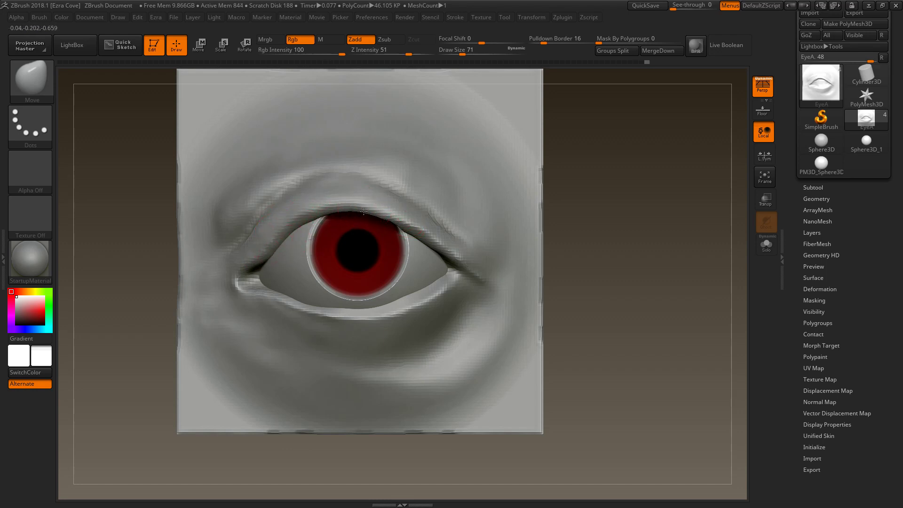
{"action": "right_click_drag", "start_coordinate": [497, 232], "coordinate": [595, 259], "text": "ctrl"}
{"action": "right_click_drag", "start_coordinate": [469, 248], "coordinate": [390, 315], "text": "ctrl"}
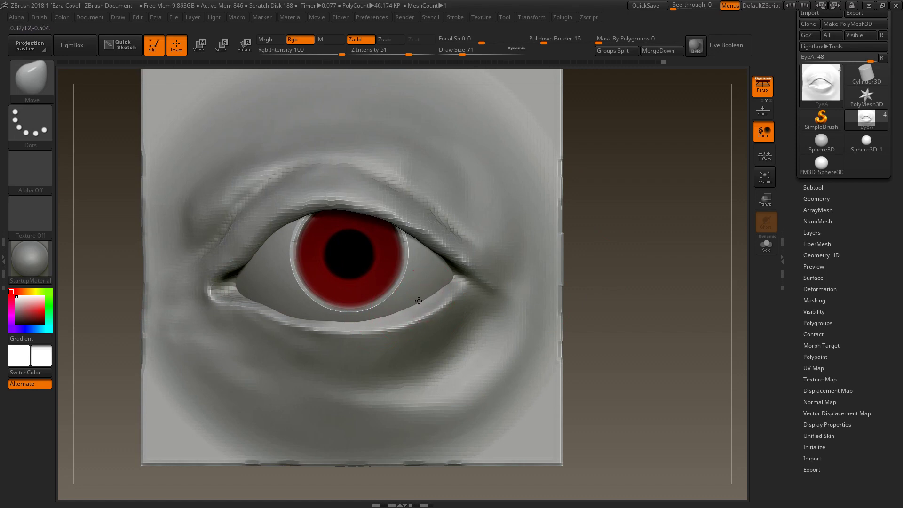
Reduce the Move brush to Draw Size 54 and refine the lower lid's rim
{"action": "key", "text": "s"}
{"action": "left_click", "coordinate": [448, 283]}
{"action": "left_click_drag", "start_coordinate": [379, 312], "coordinate": [339, 315]}
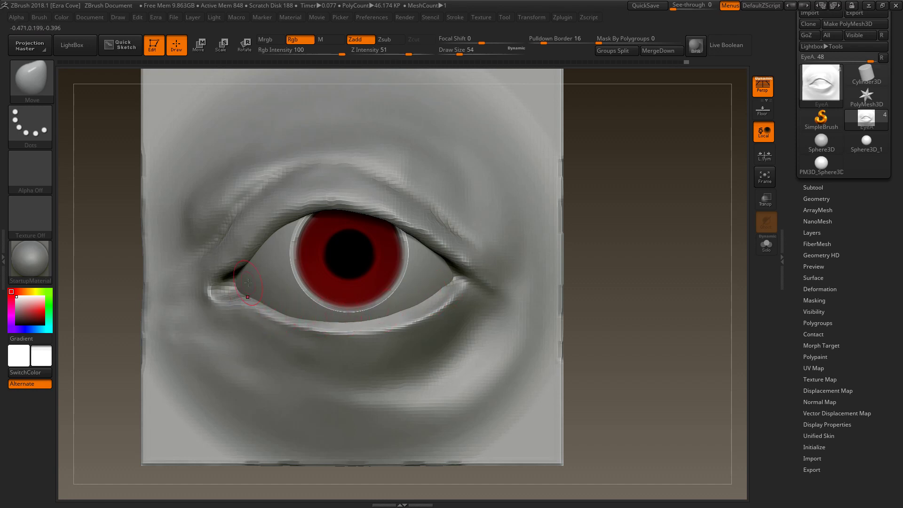
{"action": "right_click_drag", "start_coordinate": [248, 283], "coordinate": [585, 288], "text": "ctrl"}
{"action": "right_click_drag", "start_coordinate": [516, 289], "coordinate": [560, 245], "text": "ctrl"}
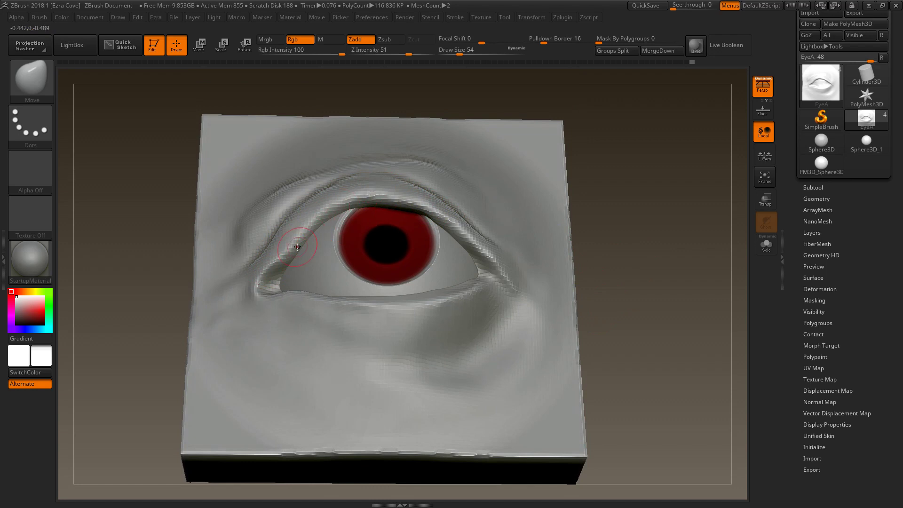
With the hPolish brush at Draw Size 54, flatten the underside of the upper lid's rim
{"action": "key", "text": "space"}
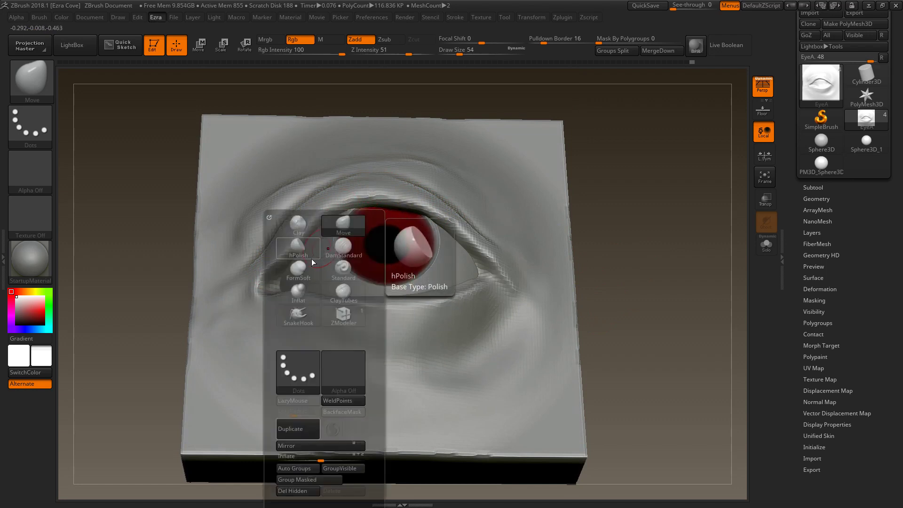
{"action": "left_click", "coordinate": [301, 250]}
{"action": "key", "text": "space"}
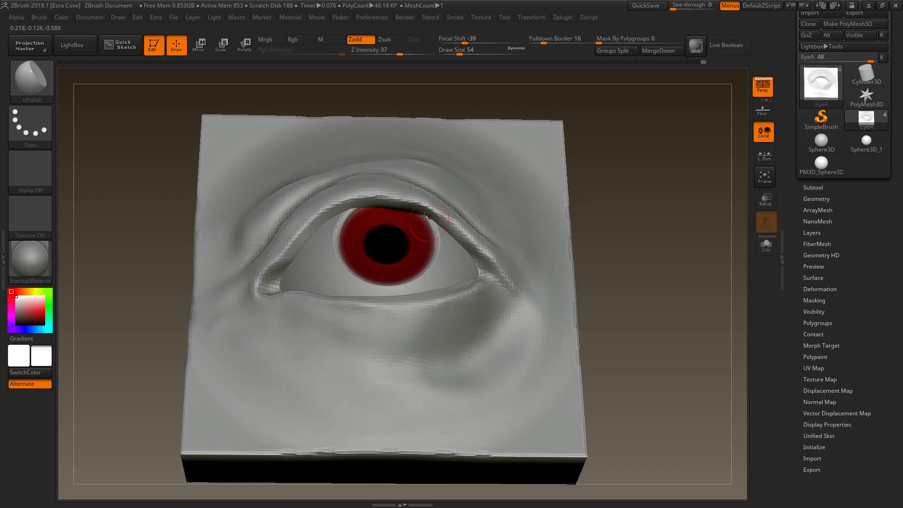
{"action": "mouse_move", "coordinate": [645, 262]}
{"action": "left_mouse_down"}
{"action": "mouse_move", "coordinate": [623, 210]}
{"action": "mouse_move", "coordinate": [642, 210]}
{"action": "mouse_move", "coordinate": [620, 193]}
{"action": "left_mouse_up"}
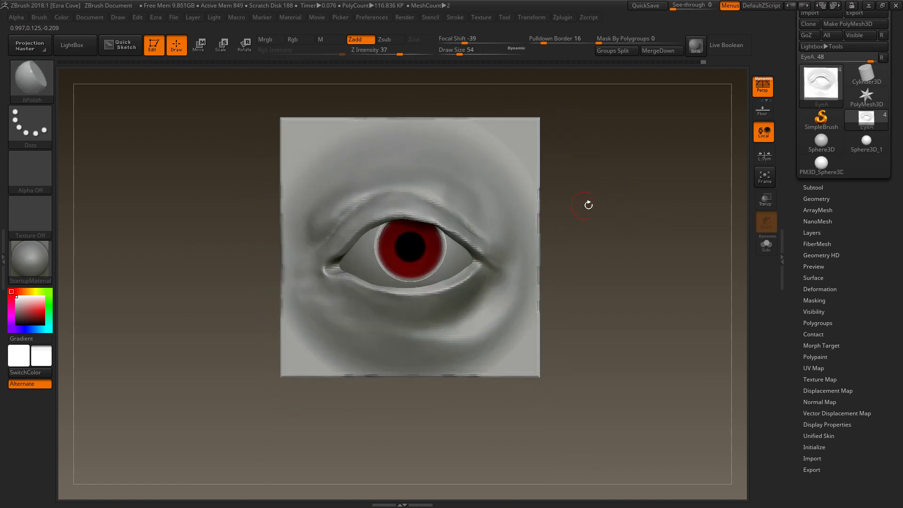
{"action": "mouse_move", "coordinate": [602, 246]}
{"action": "left_mouse_down", "text": "alt"}
{"action": "mouse_move", "coordinate": [627, 259]}
{"action": "mouse_move", "coordinate": [687, 262]}
{"action": "mouse_move", "coordinate": [695, 247]}
{"action": "mouse_move", "coordinate": [684, 258]}
{"action": "left_mouse_up", "text": "alt"}
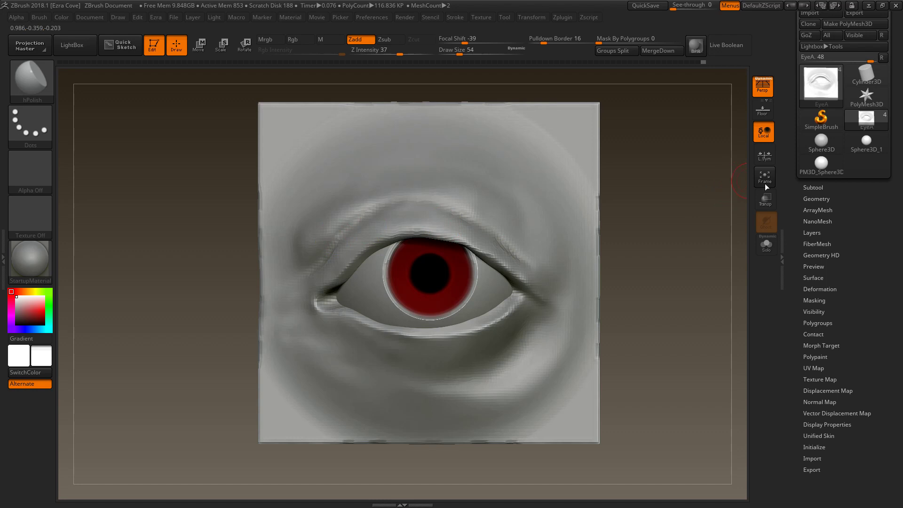
Set the DynaMesh resolution of the EyeA block to 256 and remesh it
{"action": "left_click_drag", "start_coordinate": [871, 222], "coordinate": [878, 203]}
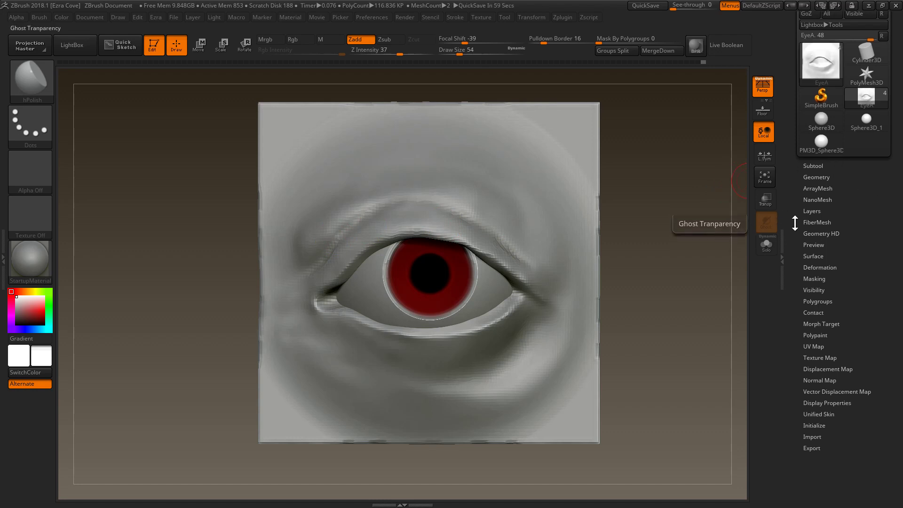
{"action": "left_click", "coordinate": [820, 178]}
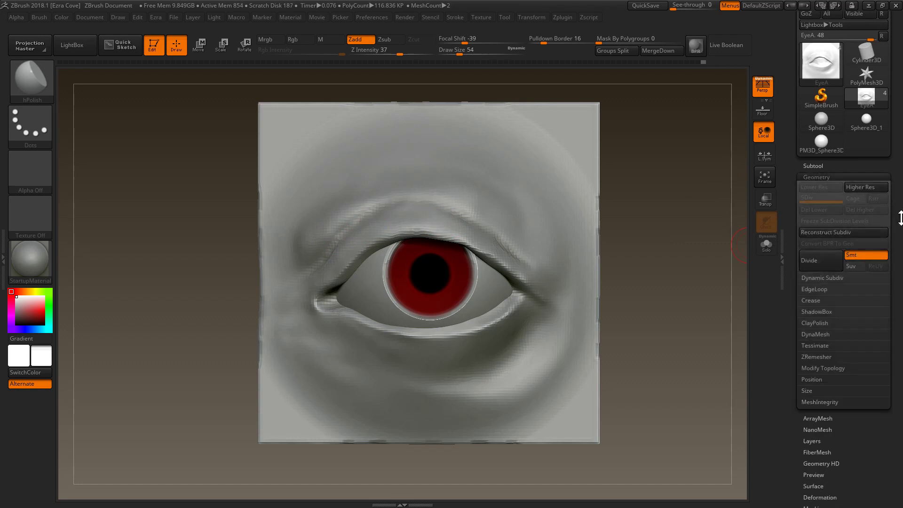
{"action": "left_click", "coordinate": [817, 335]}
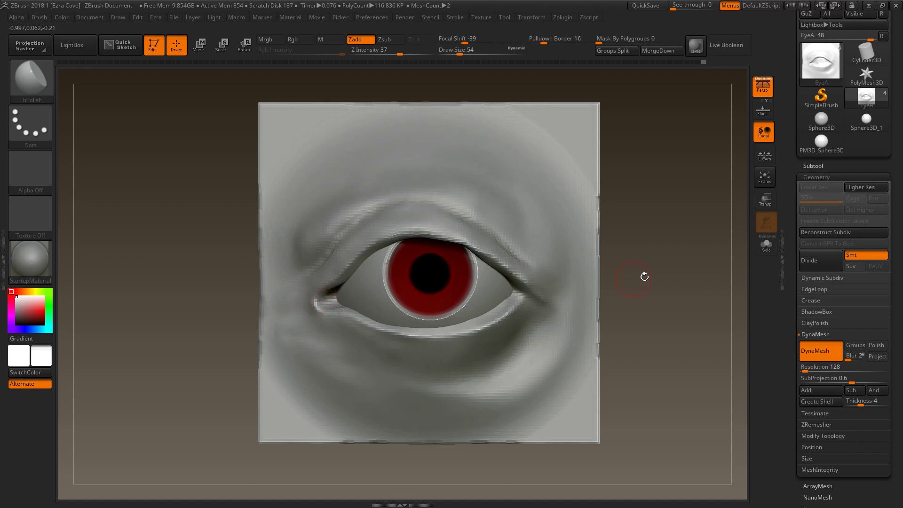
{"action": "left_click", "coordinate": [813, 366]}
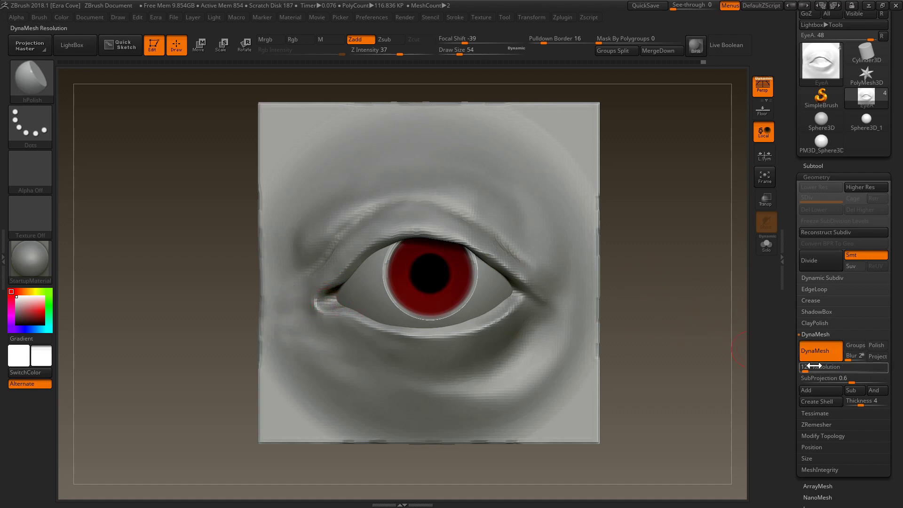
{"action": "type", "text": "256"}
{"action": "key", "text": "Return"}
{"action": "mouse_move", "coordinate": [626, 245]}
{"action": "left_mouse_down"}
{"action": "mouse_move", "coordinate": [686, 254]}
{"action": "mouse_move", "coordinate": [672, 261]}
{"action": "left_mouse_up"}
Smooth the lower lid near the tear duct, and swell the flesh inside the tear-duct corner with the Inflat brush at Draw Size 27
{"action": "left_click_drag", "start_coordinate": [673, 261], "coordinate": [668, 310], "text": "alt"}
{"action": "left_click_drag", "start_coordinate": [339, 328], "coordinate": [332, 352], "text": "shift"}
{"action": "mouse_move", "coordinate": [188, 354]}
{"action": "left_mouse_down", "text": "alt"}
{"action": "mouse_move", "coordinate": [215, 264]}
{"action": "mouse_move", "coordinate": [220, 325]}
{"action": "left_mouse_up", "text": "alt"}
{"action": "key", "text": "space"}
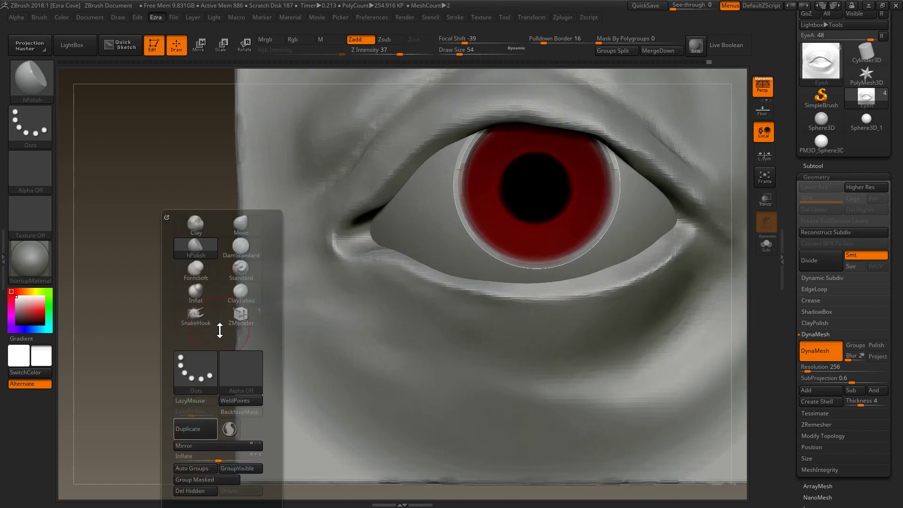
{"action": "left_click", "coordinate": [196, 291]}
{"action": "key", "text": "s"}
{"action": "left_click_drag", "start_coordinate": [372, 235], "coordinate": [354, 234]}
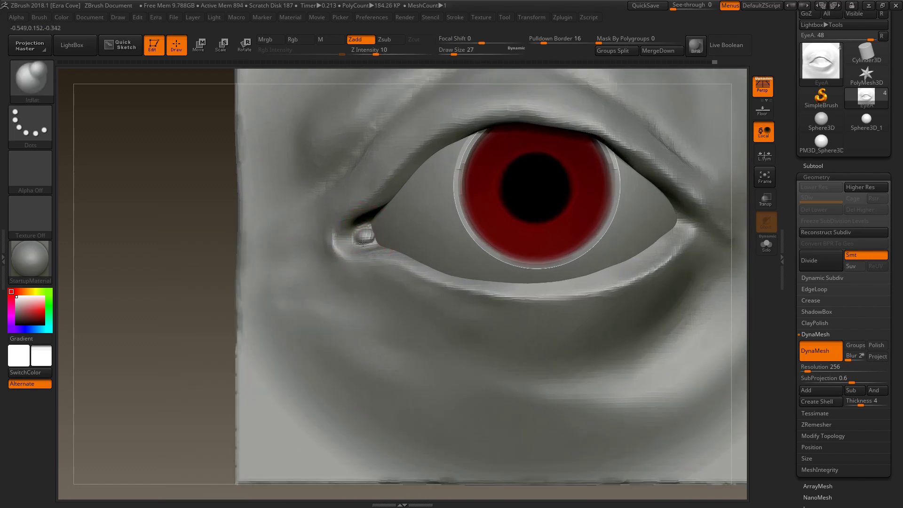
{"action": "left_click_drag", "start_coordinate": [360, 243], "coordinate": [361, 240]}
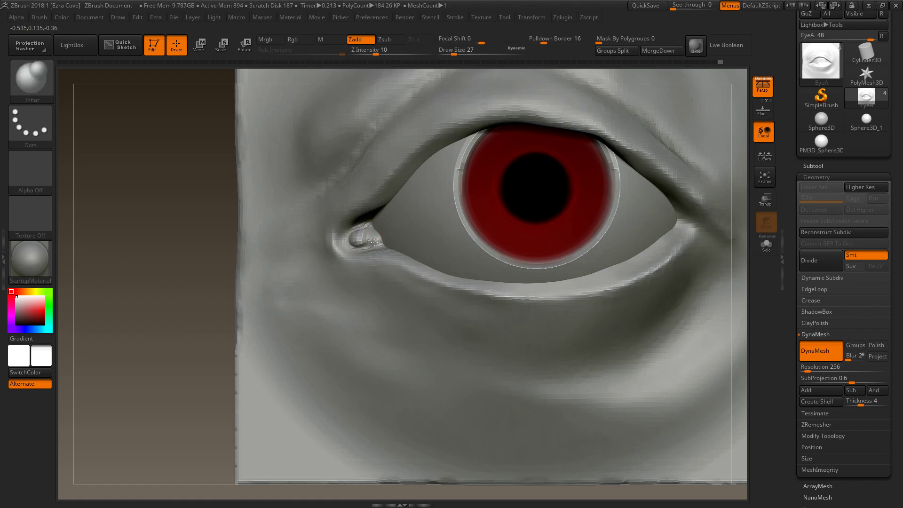
{"action": "left_click_drag", "start_coordinate": [366, 243], "coordinate": [362, 247]}
{"action": "mouse_move", "coordinate": [191, 343]}
{"action": "left_mouse_down", "text": "ctrl"}
{"action": "mouse_move", "coordinate": [167, 288]}
{"action": "mouse_move", "coordinate": [160, 309]}
{"action": "left_mouse_up", "text": "ctrl"}
{"action": "left_click_drag", "start_coordinate": [636, 202], "coordinate": [588, 263]}
{"action": "left_click_drag", "start_coordinate": [588, 264], "coordinate": [654, 255]}
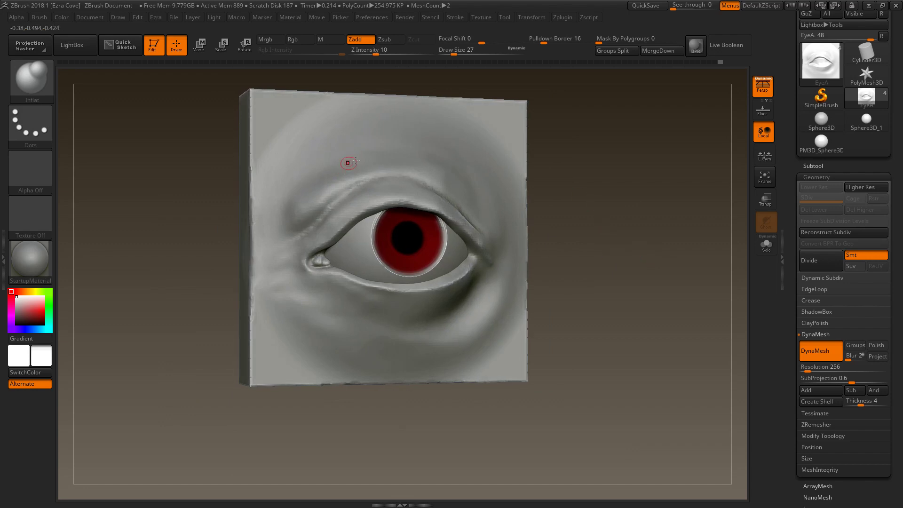
With the DamStandard brush at Draw Size 77, carve a sharper crease along the upper eyelid fold
{"action": "left_click_drag", "start_coordinate": [591, 205], "coordinate": [576, 215]}
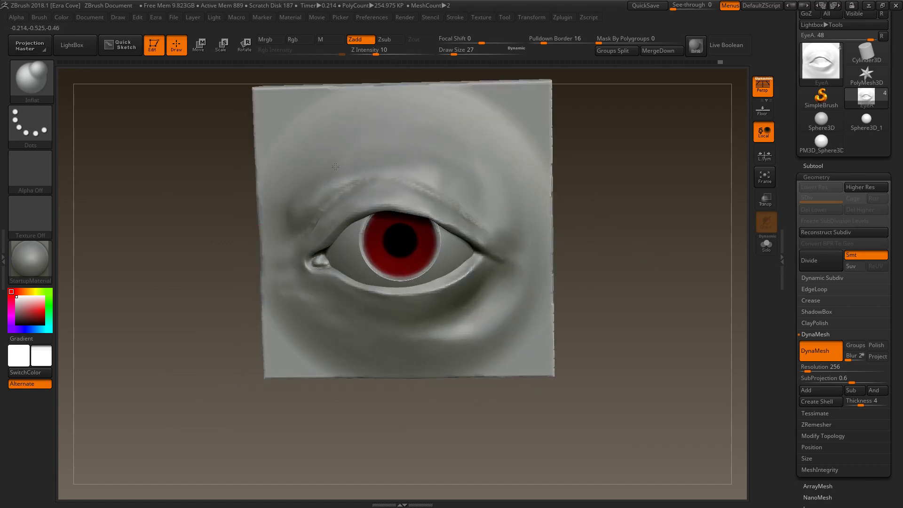
{"action": "mouse_move", "coordinate": [646, 189]}
{"action": "left_mouse_down"}
{"action": "mouse_move", "coordinate": [621, 181]}
{"action": "mouse_move", "coordinate": [613, 199]}
{"action": "left_mouse_up"}
{"action": "key", "text": "space"}
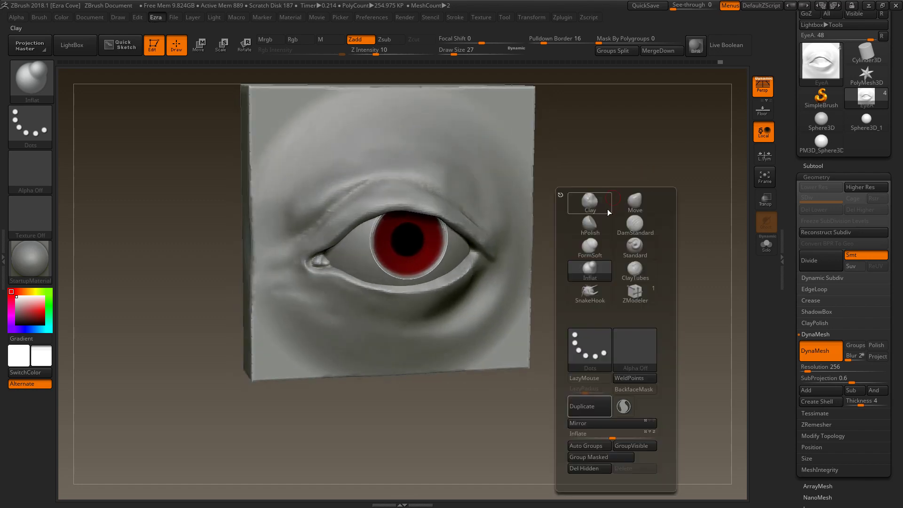
{"action": "left_click", "coordinate": [640, 231]}
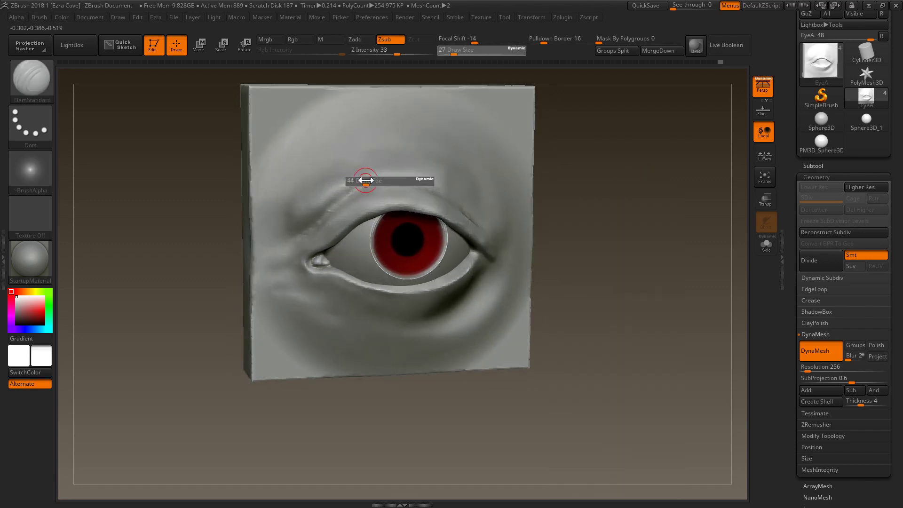
{"action": "mouse_move", "coordinate": [328, 209]}
{"action": "left_mouse_down"}
{"action": "mouse_move", "coordinate": [376, 183]}
{"action": "mouse_move", "coordinate": [358, 189]}
{"action": "mouse_move", "coordinate": [406, 179]}
{"action": "mouse_move", "coordinate": [438, 194]}
{"action": "left_mouse_up"}
{"action": "left_click_drag", "start_coordinate": [383, 182], "coordinate": [466, 225]}
{"action": "left_click_drag", "start_coordinate": [558, 227], "coordinate": [546, 238]}
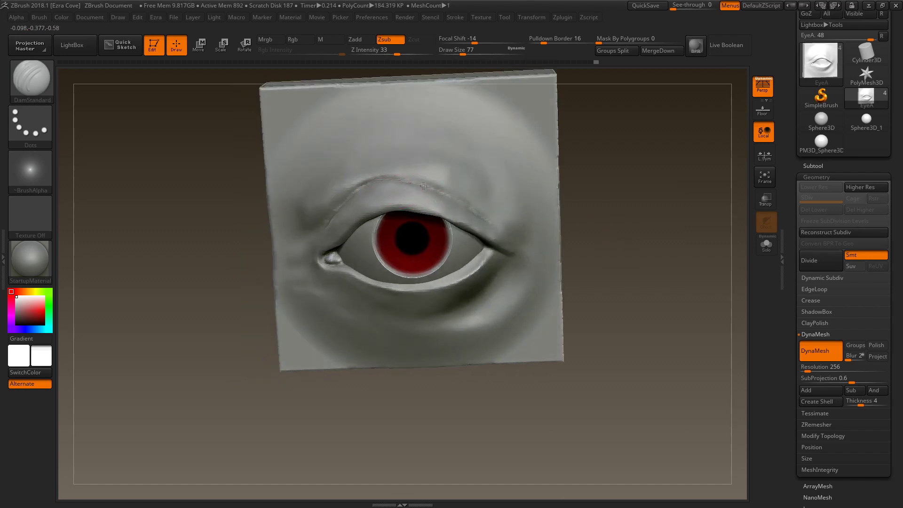
Smooth the upper eyelid fold from the middle of the lid out past the right-hand eye corner
{"action": "mouse_move", "coordinate": [628, 221]}
{"action": "left_mouse_down", "text": "alt"}
{"action": "mouse_move", "coordinate": [641, 176]}
{"action": "mouse_move", "coordinate": [630, 176]}
{"action": "mouse_move", "coordinate": [628, 212]}
{"action": "left_mouse_up", "text": "alt"}
{"action": "mouse_move", "coordinate": [422, 186]}
{"action": "left_mouse_down", "text": "shift"}
{"action": "mouse_move", "coordinate": [338, 202]}
{"action": "mouse_move", "coordinate": [475, 219]}
{"action": "mouse_move", "coordinate": [493, 241]}
{"action": "left_mouse_up", "text": "shift"}
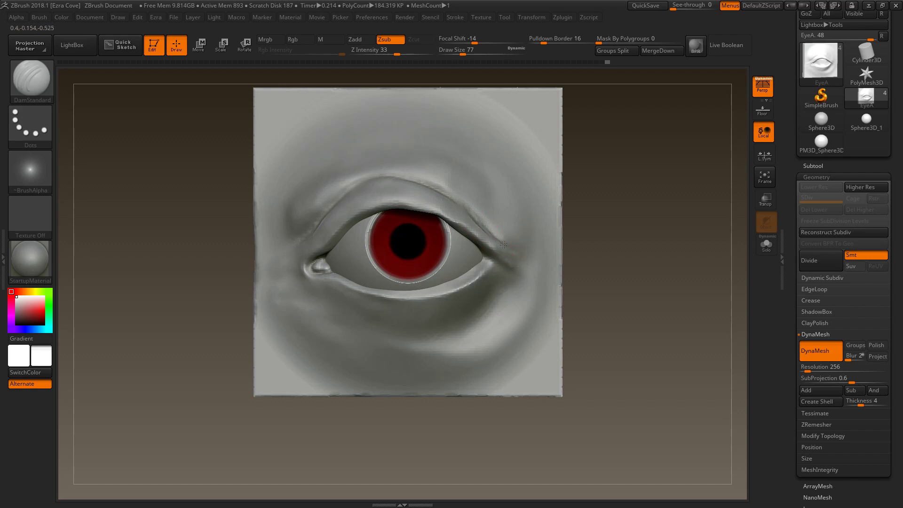
{"action": "left_click_drag", "start_coordinate": [512, 246], "coordinate": [548, 266], "text": "shift"}
Choose the Inflat brush at Draw Size 112, and lasso-mask the upper lid below its fold together with the area under the eye
{"action": "mouse_move", "coordinate": [622, 250]}
{"action": "left_mouse_down", "text": "alt"}
{"action": "mouse_move", "coordinate": [623, 214]}
{"action": "mouse_move", "coordinate": [621, 250]}
{"action": "left_mouse_up", "text": "alt"}
{"action": "key", "text": "space"}
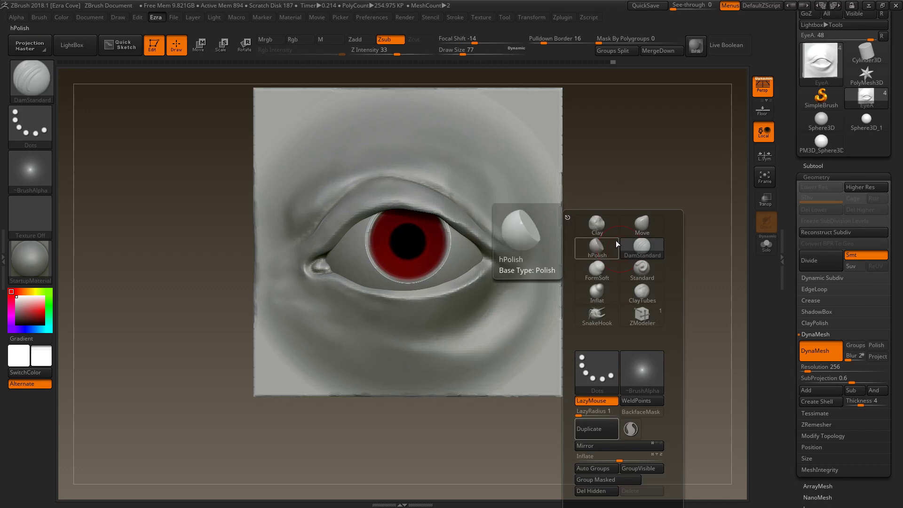
{"action": "left_click", "coordinate": [597, 292]}
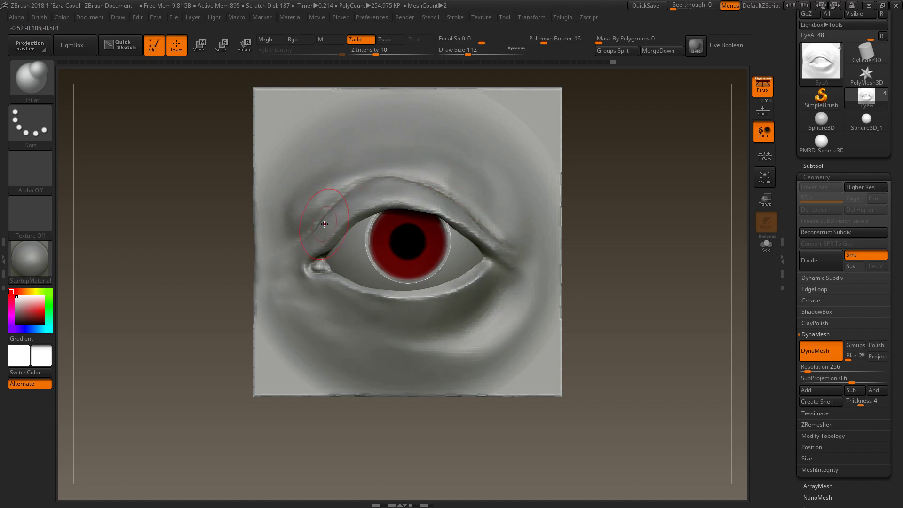
{"action": "left_click", "coordinate": [30, 123], "text": "ctrl"}
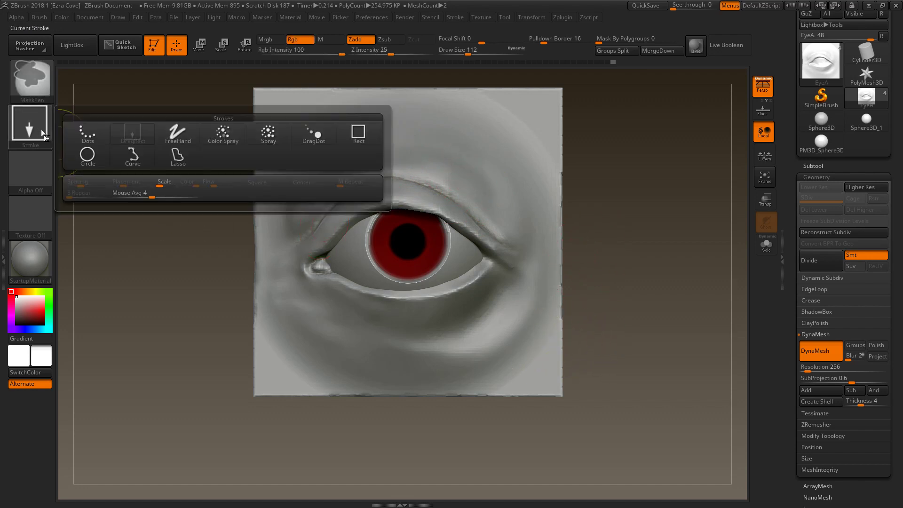
{"action": "left_click", "coordinate": [187, 157], "text": "ctrl"}
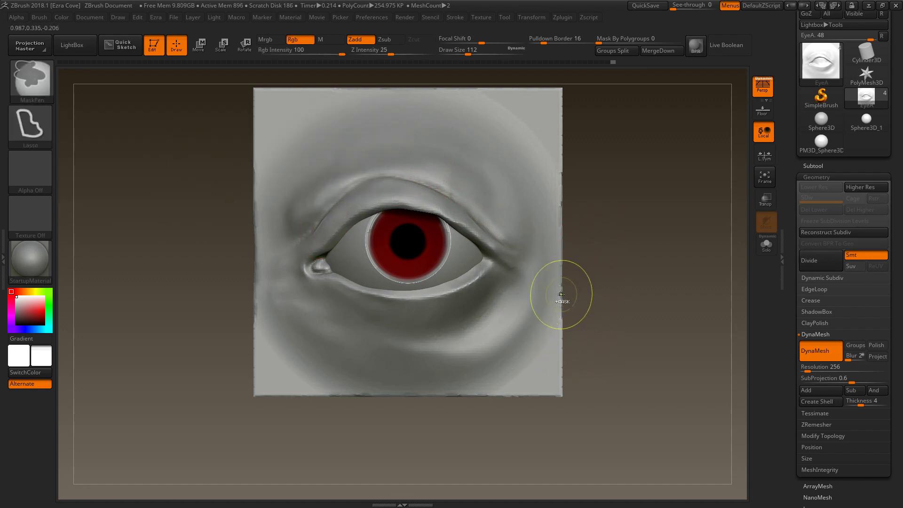
{"action": "mouse_move", "coordinate": [572, 298]}
{"action": "left_mouse_down", "text": "ctrl"}
{"action": "mouse_move", "coordinate": [519, 269]}
{"action": "mouse_move", "coordinate": [447, 196]}
{"action": "mouse_move", "coordinate": [406, 178]}
{"action": "mouse_move", "coordinate": [362, 177]}
{"action": "mouse_move", "coordinate": [318, 220]}
{"action": "mouse_move", "coordinate": [259, 348]}
{"action": "mouse_move", "coordinate": [577, 417]}
{"action": "mouse_move", "coordinate": [603, 384]}
{"action": "left_mouse_up", "text": "ctrl"}
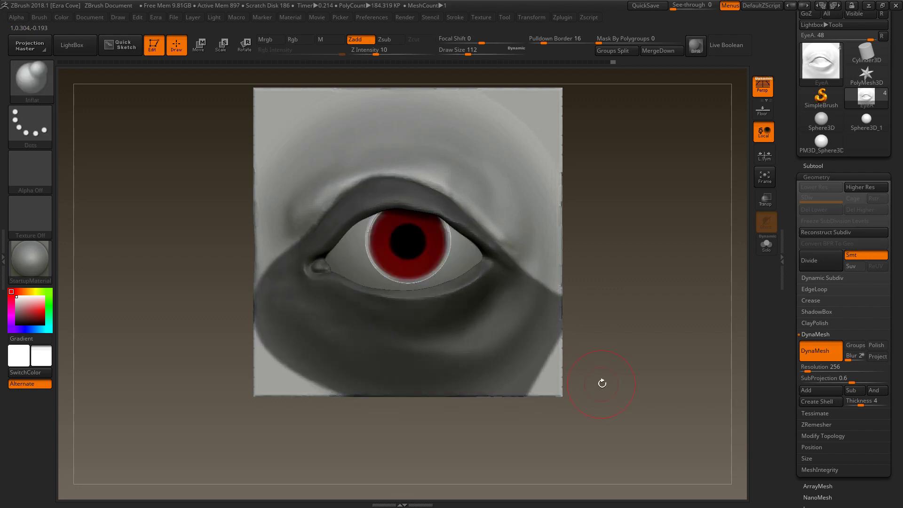
{"action": "left_click_drag", "start_coordinate": [636, 213], "coordinate": [671, 259], "text": "alt"}
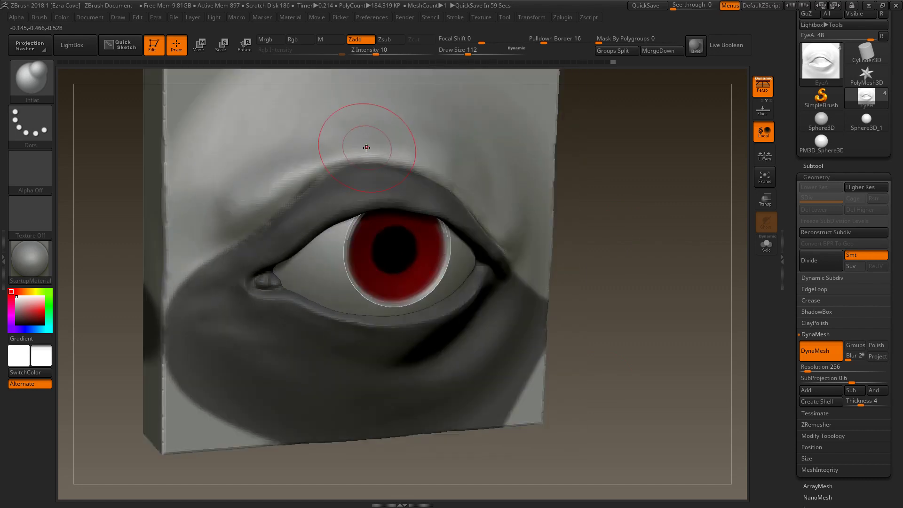
Swell the skin above the upper eyelid fold with the Inflat brush at Draw Size 112, smooth it, and clear the mask
{"action": "mouse_move", "coordinate": [285, 178]}
{"action": "left_mouse_down"}
{"action": "mouse_move", "coordinate": [329, 153]}
{"action": "mouse_move", "coordinate": [398, 146]}
{"action": "mouse_move", "coordinate": [425, 151]}
{"action": "mouse_move", "coordinate": [475, 192]}
{"action": "left_mouse_up"}
{"action": "mouse_move", "coordinate": [614, 212]}
{"action": "left_mouse_down"}
{"action": "mouse_move", "coordinate": [626, 214]}
{"action": "mouse_move", "coordinate": [570, 212]}
{"action": "left_mouse_up"}
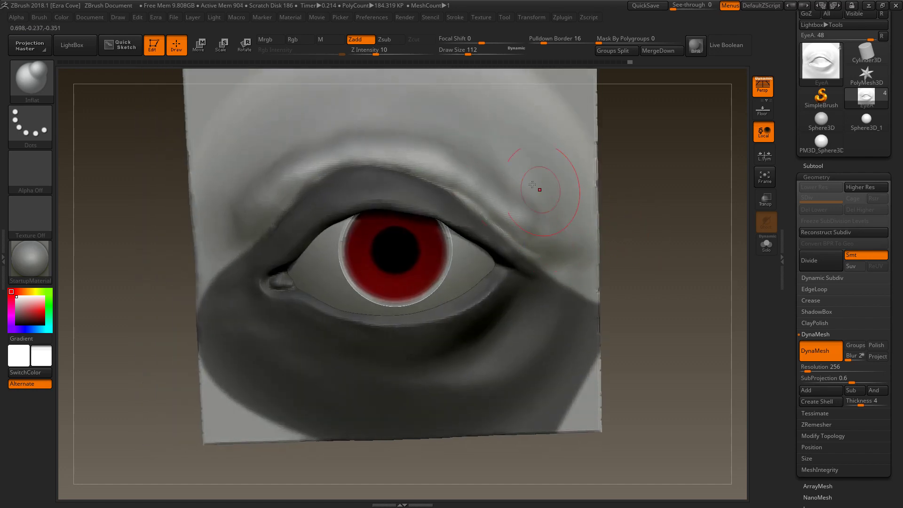
{"action": "key", "text": "shift"}
{"action": "mouse_move", "coordinate": [487, 179]}
{"action": "left_mouse_down", "text": "shift"}
{"action": "mouse_move", "coordinate": [518, 203]}
{"action": "mouse_move", "coordinate": [438, 163]}
{"action": "mouse_move", "coordinate": [292, 169]}
{"action": "left_mouse_up", "text": "shift"}
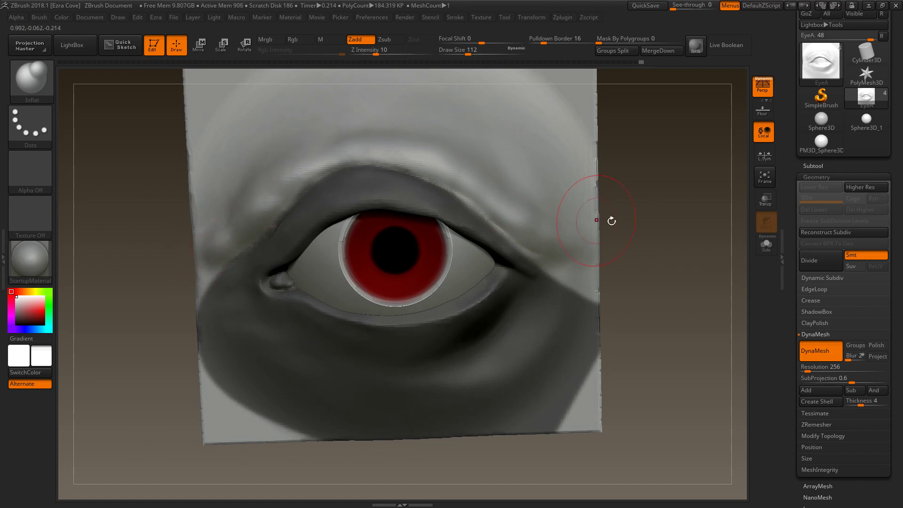
{"action": "mouse_move", "coordinate": [647, 188]}
{"action": "left_mouse_down", "text": "alt"}
{"action": "mouse_move", "coordinate": [649, 157]}
{"action": "mouse_move", "coordinate": [615, 164]}
{"action": "mouse_move", "coordinate": [613, 192]}
{"action": "left_mouse_up", "text": "alt"}
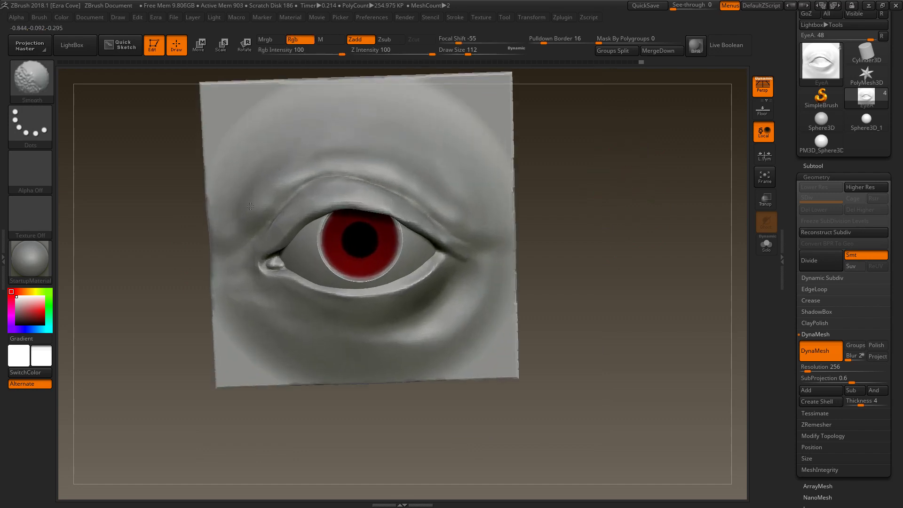
{"action": "mouse_move", "coordinate": [577, 174]}
{"action": "left_mouse_down", "text": "alt"}
{"action": "mouse_move", "coordinate": [575, 136]}
{"action": "mouse_move", "coordinate": [550, 168]}
{"action": "mouse_move", "coordinate": [571, 214]}
{"action": "mouse_move", "coordinate": [560, 226]}
{"action": "mouse_move", "coordinate": [579, 235]}
{"action": "mouse_move", "coordinate": [517, 237]}
{"action": "mouse_move", "coordinate": [589, 237]}
{"action": "mouse_move", "coordinate": [527, 236]}
{"action": "mouse_move", "coordinate": [560, 239]}
{"action": "left_mouse_up", "text": "alt"}
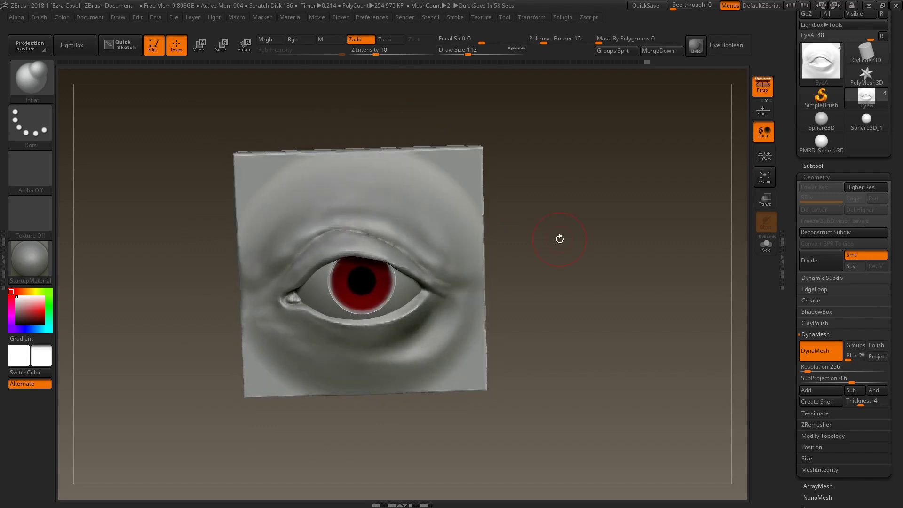
Make the EarA block the active subtool and hide the Eyeball subtool
{"action": "left_click", "coordinate": [817, 177]}
{"action": "left_click", "coordinate": [821, 166]}
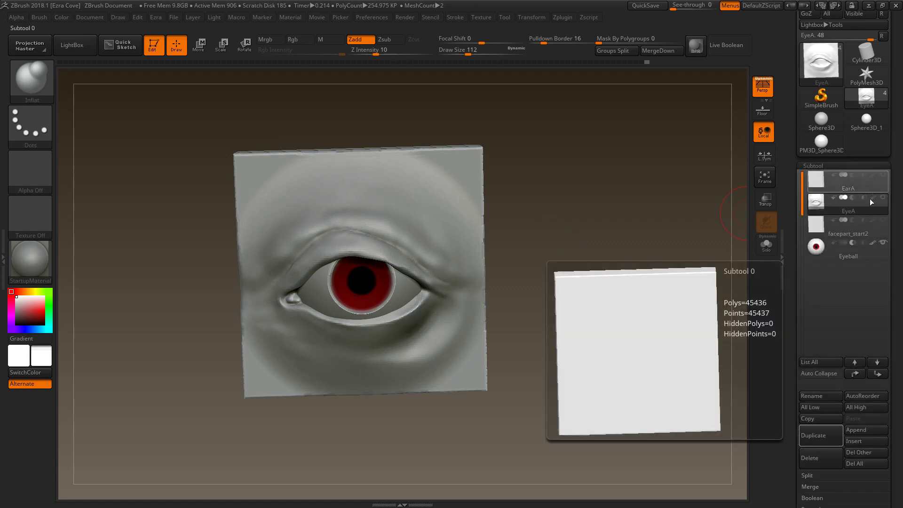
{"action": "left_click", "coordinate": [868, 191]}
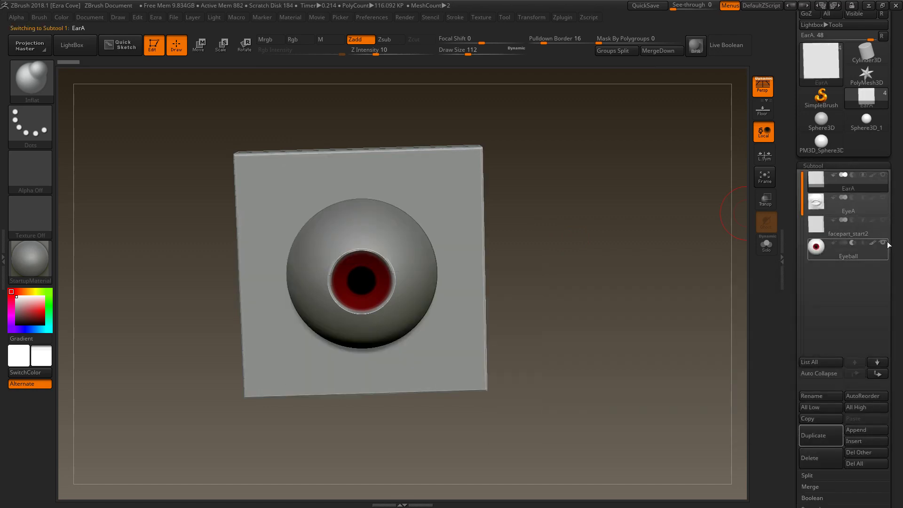
{"action": "left_click_drag", "start_coordinate": [592, 289], "coordinate": [582, 254]}
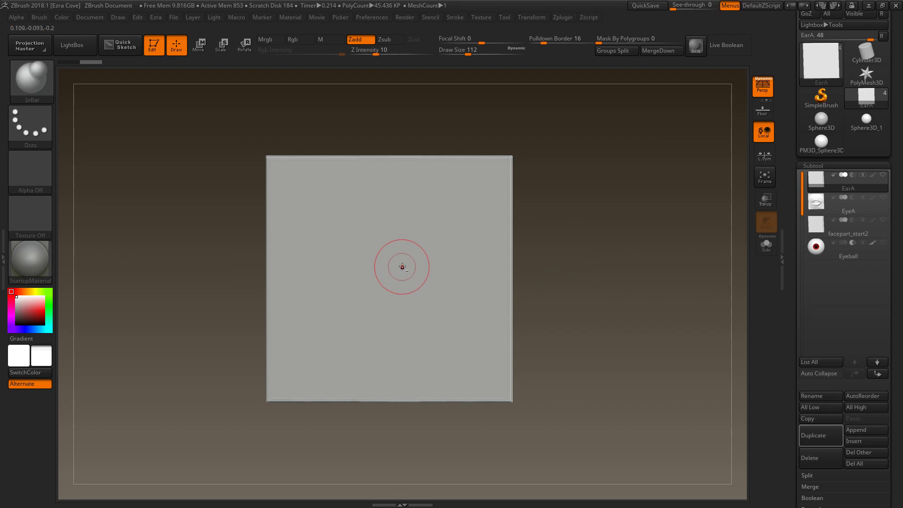
Switch to the reference board and examine the labelled outer-ear anatomy drawing, then return to the ear block
{"action": "key", "text": "alt+Tab"}
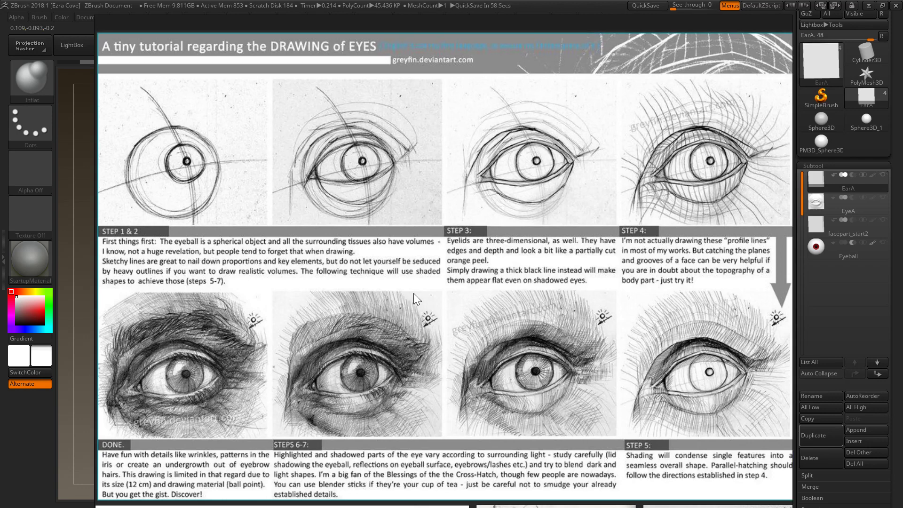
{"action": "scroll", "coordinate": [420, 251], "scroll_direction": "down", "scroll_amount": 2}
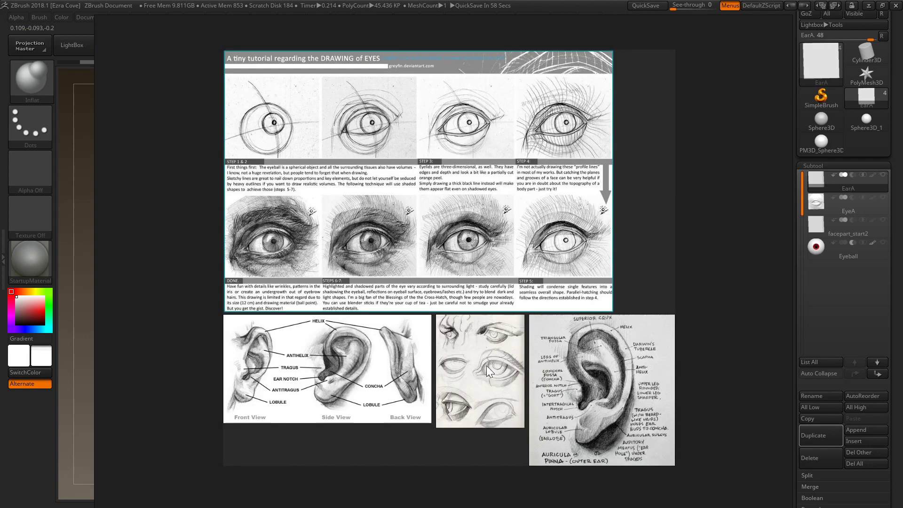
{"action": "double_click", "coordinate": [597, 392]}
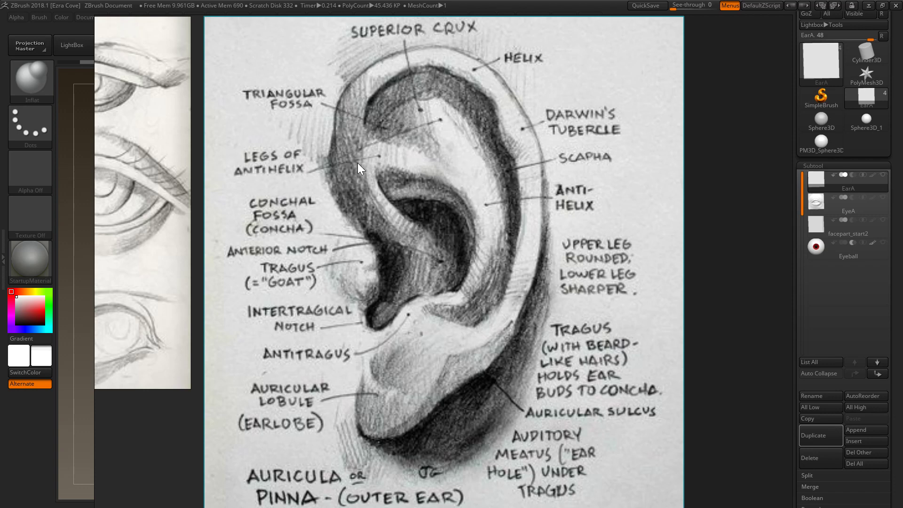
{"action": "key", "text": "alt+Tab"}
Turn off perspective and lasso-mask a rough ear silhouette on the front face of the EarA block
{"action": "mouse_move", "coordinate": [613, 191]}
{"action": "left_mouse_down"}
{"action": "mouse_move", "coordinate": [591, 237]}
{"action": "mouse_move", "coordinate": [583, 234]}
{"action": "mouse_move", "coordinate": [602, 264]}
{"action": "left_mouse_up"}
{"action": "key", "text": "p"}
{"action": "key", "text": "ctrl"}
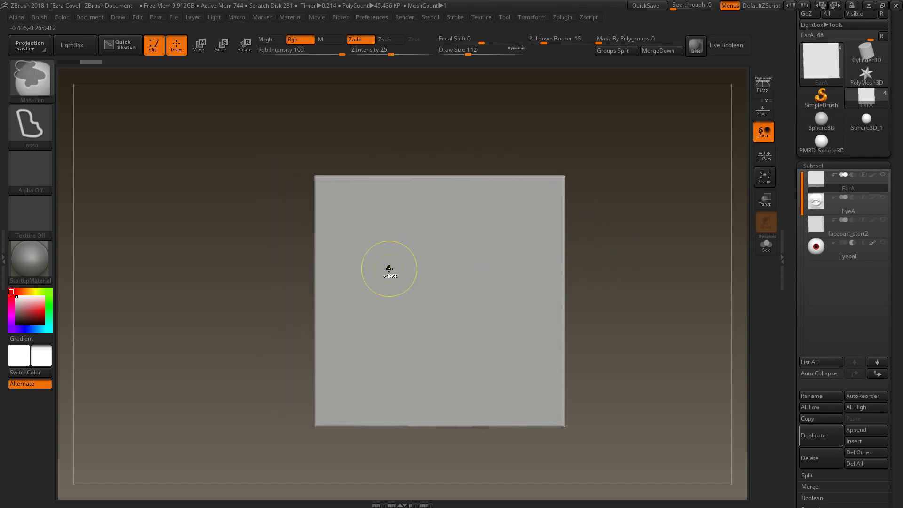
{"action": "mouse_move", "coordinate": [407, 227]}
{"action": "left_mouse_down", "text": "ctrl"}
{"action": "mouse_move", "coordinate": [463, 203]}
{"action": "mouse_move", "coordinate": [498, 226]}
{"action": "mouse_move", "coordinate": [513, 275]}
{"action": "mouse_move", "coordinate": [503, 323]}
{"action": "mouse_move", "coordinate": [485, 343]}
{"action": "mouse_move", "coordinate": [413, 383]}
{"action": "mouse_move", "coordinate": [391, 350]}
{"action": "left_mouse_up", "text": "ctrl"}
{"action": "left_click_drag", "start_coordinate": [426, 207], "coordinate": [433, 206], "text": "ctrl"}
{"action": "left_click_drag", "start_coordinate": [594, 185], "coordinate": [595, 212], "text": "alt"}
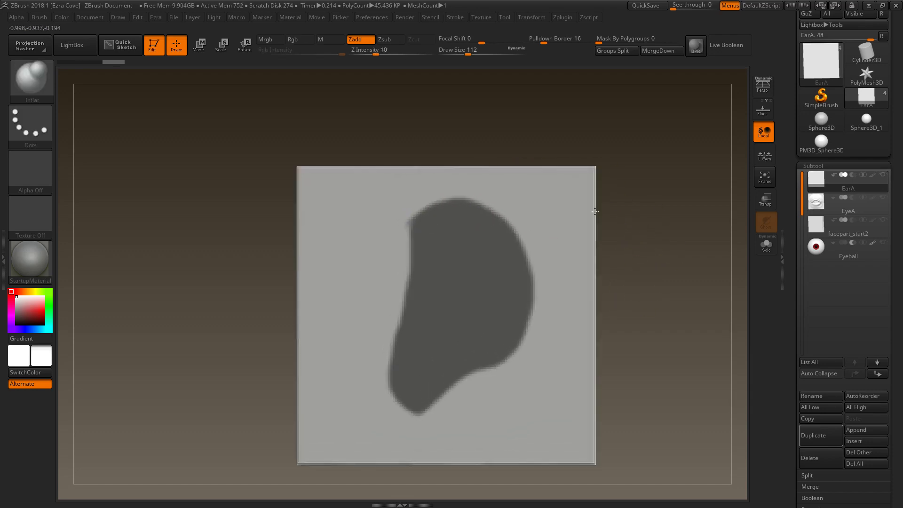
Refine the ear mask's outline with further lasso masking along the upper front edge, the earlobe and the lower back edge
{"action": "mouse_move", "coordinate": [427, 198]}
{"action": "left_mouse_down", "text": "ctrl"}
{"action": "mouse_move", "coordinate": [400, 226]}
{"action": "mouse_move", "coordinate": [414, 250]}
{"action": "left_mouse_up", "text": "ctrl"}
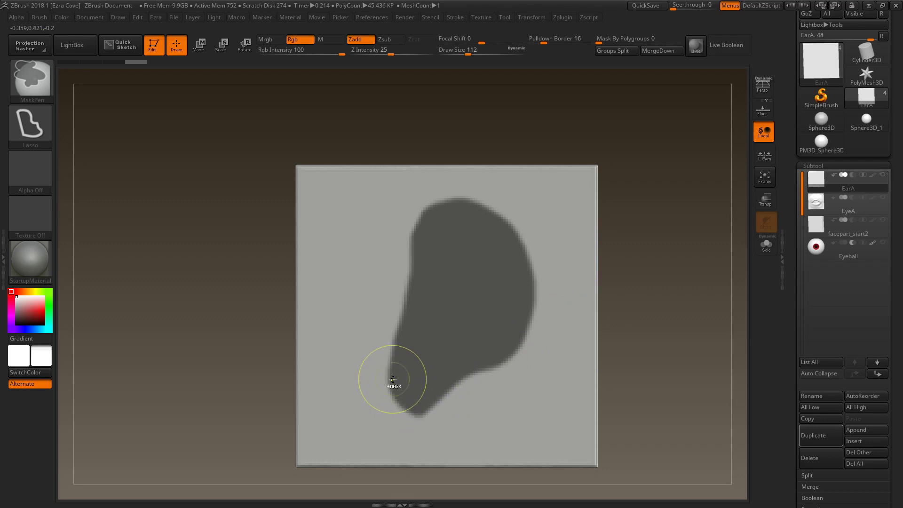
{"action": "mouse_move", "coordinate": [392, 371]}
{"action": "left_mouse_down", "text": "ctrl"}
{"action": "mouse_move", "coordinate": [412, 374]}
{"action": "mouse_move", "coordinate": [459, 338]}
{"action": "left_mouse_up", "text": "ctrl"}
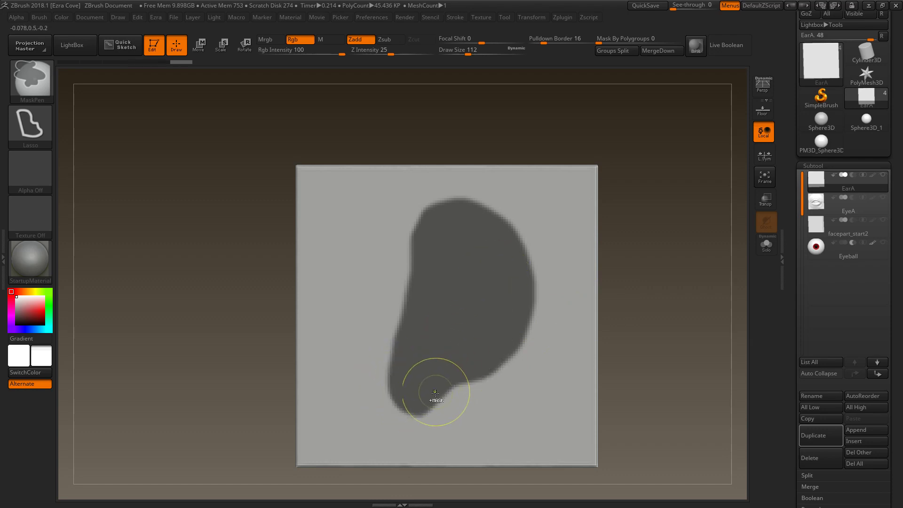
{"action": "mouse_move", "coordinate": [426, 402]}
{"action": "left_mouse_down", "text": "ctrl"}
{"action": "mouse_move", "coordinate": [510, 318]}
{"action": "mouse_move", "coordinate": [508, 308]}
{"action": "left_mouse_up", "text": "ctrl"}
{"action": "mouse_move", "coordinate": [485, 378]}
{"action": "left_mouse_down", "text": "ctrl"}
{"action": "mouse_move", "coordinate": [437, 329]}
{"action": "mouse_move", "coordinate": [449, 323]}
{"action": "left_mouse_up", "text": "ctrl"}
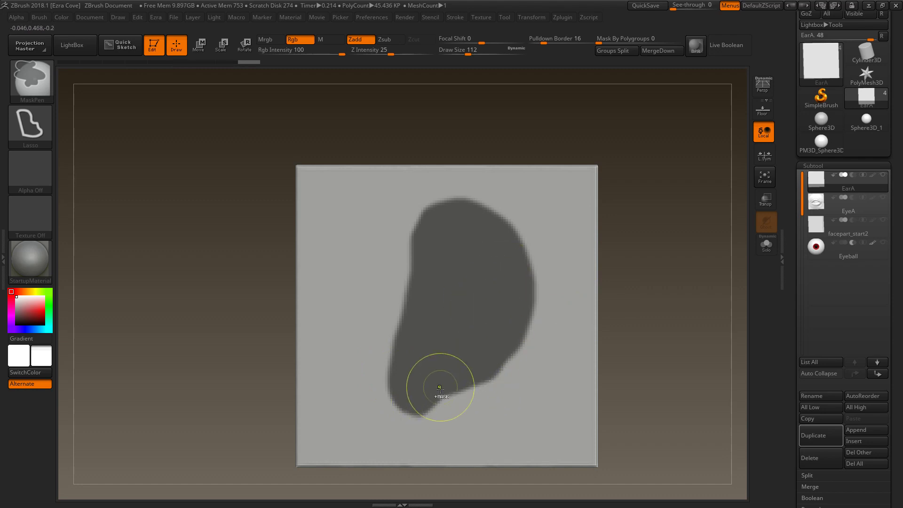
{"action": "mouse_move", "coordinate": [389, 379]}
{"action": "left_mouse_down", "text": "ctrl"}
{"action": "mouse_move", "coordinate": [447, 414]}
{"action": "mouse_move", "coordinate": [380, 317]}
{"action": "left_mouse_up", "text": "ctrl"}
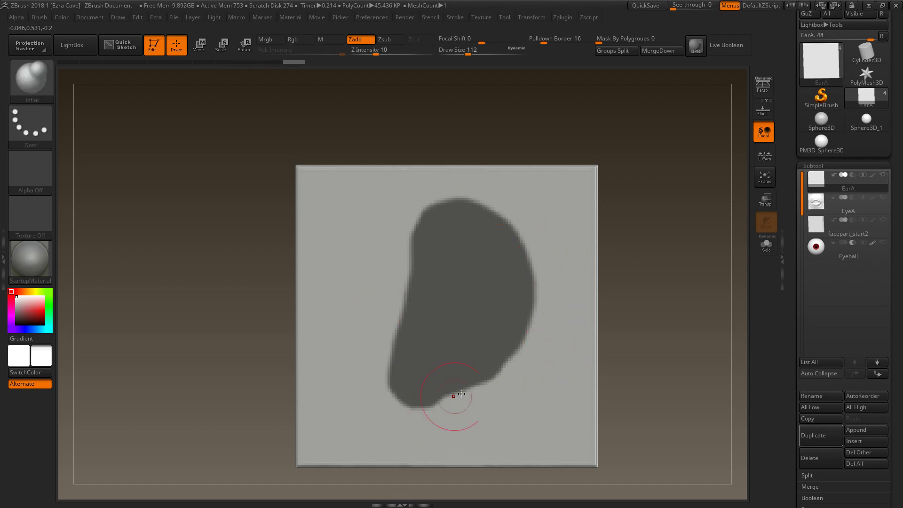
{"action": "mouse_move", "coordinate": [511, 360]}
{"action": "left_mouse_down", "text": "ctrl"}
{"action": "mouse_move", "coordinate": [455, 396]}
{"action": "mouse_move", "coordinate": [459, 423]}
{"action": "mouse_move", "coordinate": [452, 419]}
{"action": "left_mouse_up", "text": "ctrl"}
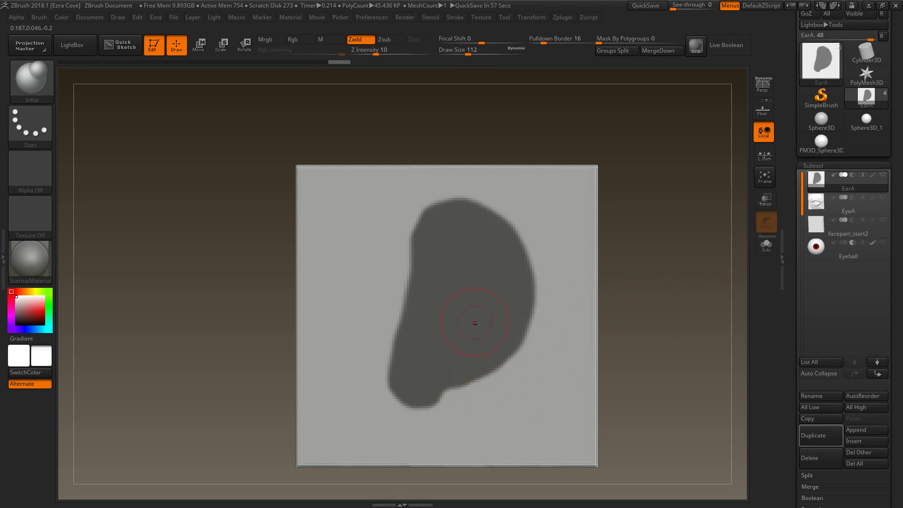
Blur the edges of the ear mask, and unmask the back half of the block from a side view
{"action": "left_click", "coordinate": [640, 288], "text": "ctrl"}
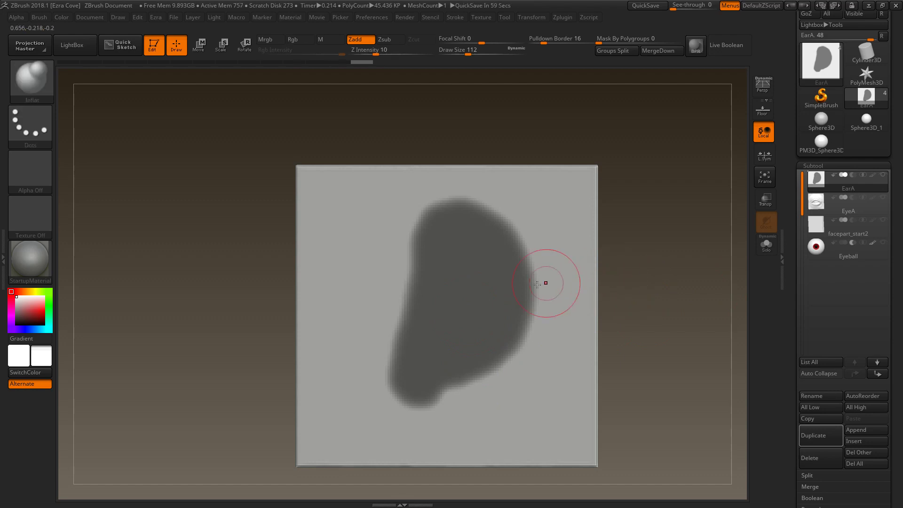
{"action": "mouse_move", "coordinate": [675, 262]}
{"action": "left_mouse_down"}
{"action": "mouse_move", "coordinate": [596, 265]}
{"action": "mouse_move", "coordinate": [497, 231]}
{"action": "mouse_move", "coordinate": [547, 235]}
{"action": "mouse_move", "coordinate": [523, 234]}
{"action": "left_mouse_up"}
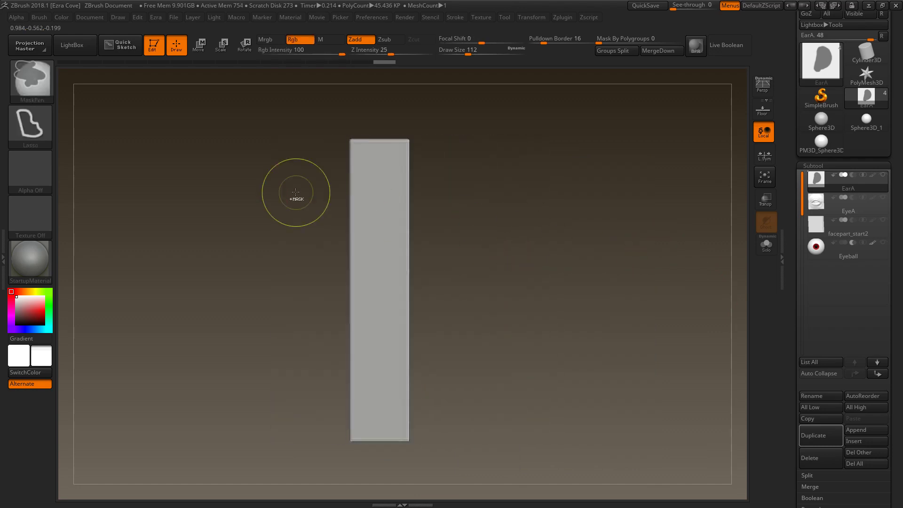
{"action": "left_click", "coordinate": [31, 135]}
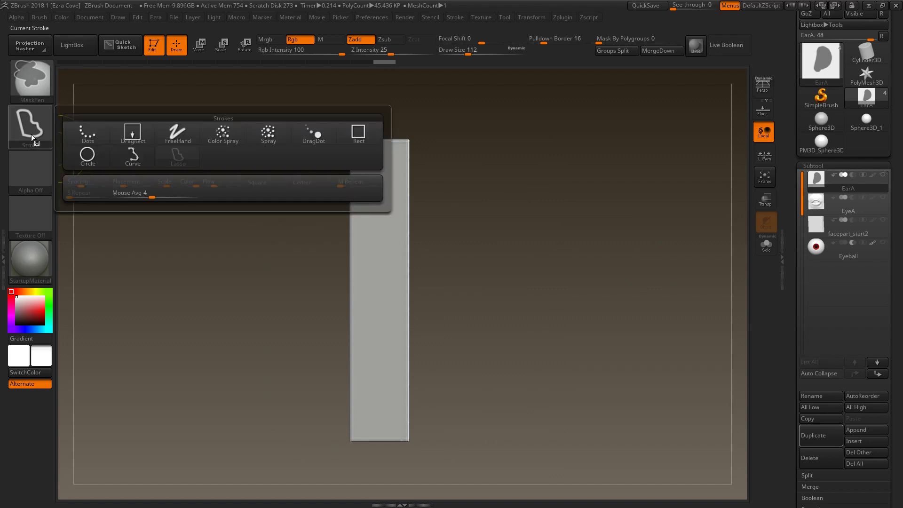
{"action": "left_click", "coordinate": [84, 135]}
{"action": "left_click_drag", "start_coordinate": [451, 111], "coordinate": [394, 451], "text": "ctrl+alt"}
{"action": "left_click_drag", "start_coordinate": [575, 304], "coordinate": [592, 326]}
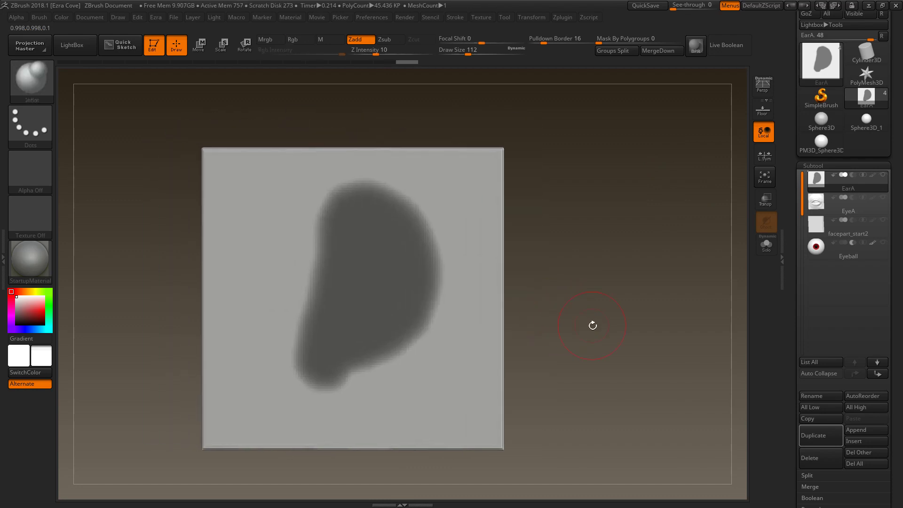
Invert the mask so only the ear shape is free, and place the Move gizmo's pivot at the ear's front edge
{"action": "left_click", "coordinate": [608, 203], "text": "ctrl"}
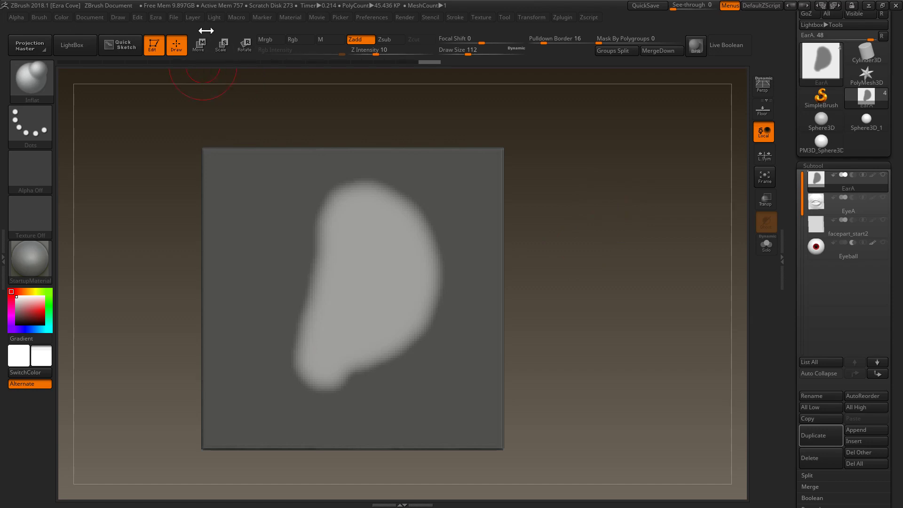
{"action": "key", "text": "w"}
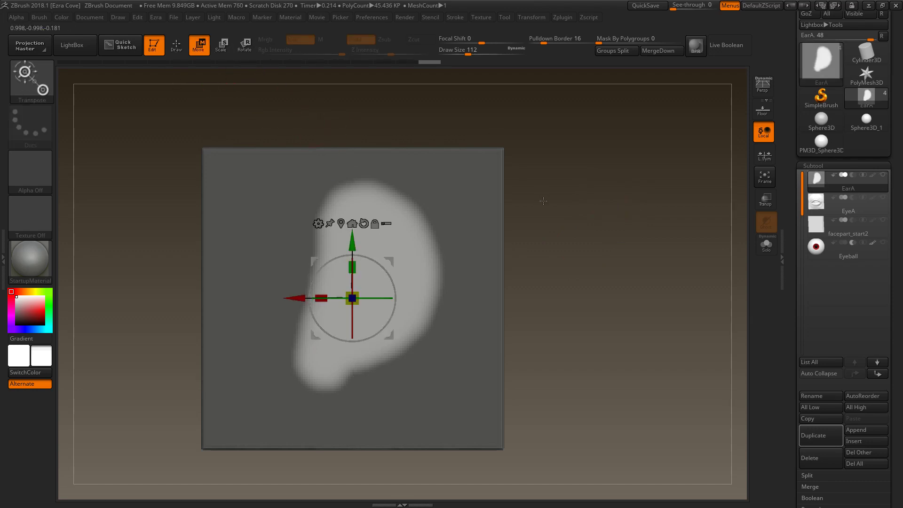
{"action": "left_click_drag", "start_coordinate": [543, 201], "coordinate": [591, 203], "text": "alt"}
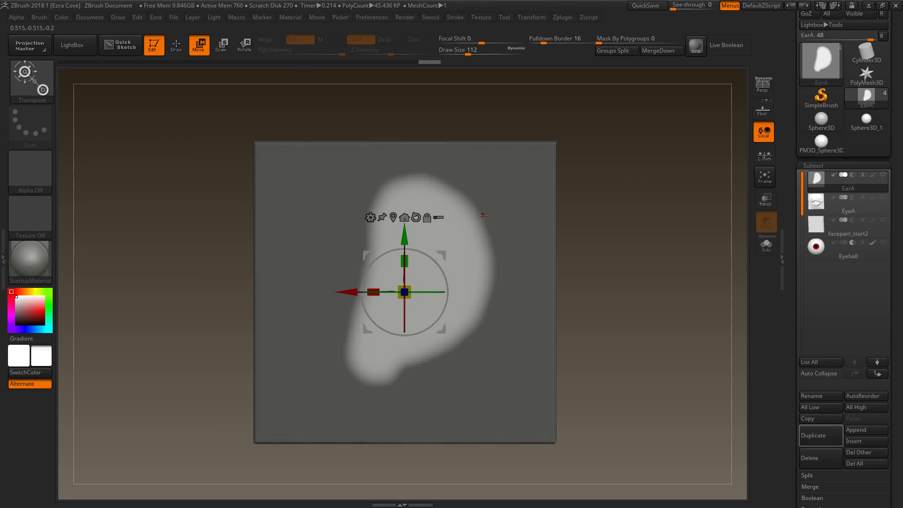
{"action": "left_click_drag", "start_coordinate": [451, 249], "coordinate": [384, 188], "text": "alt"}
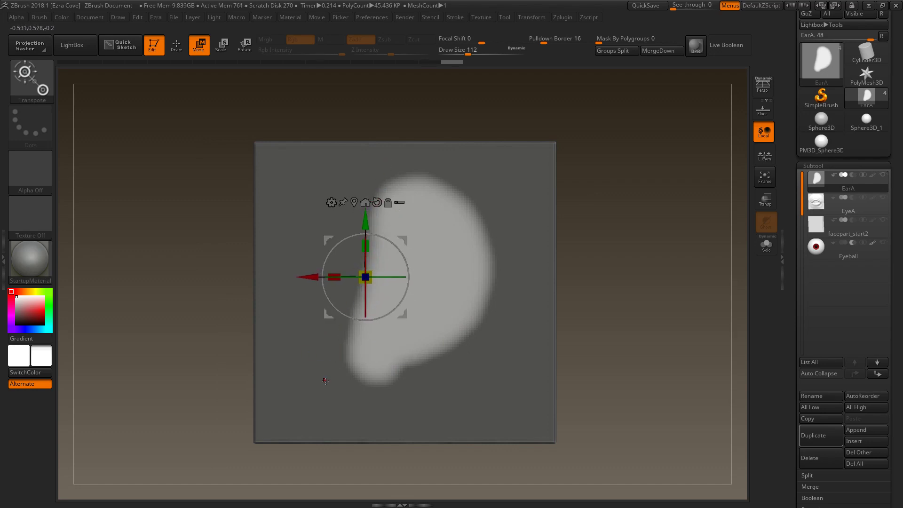
{"action": "left_click_drag", "start_coordinate": [597, 247], "coordinate": [574, 241]}
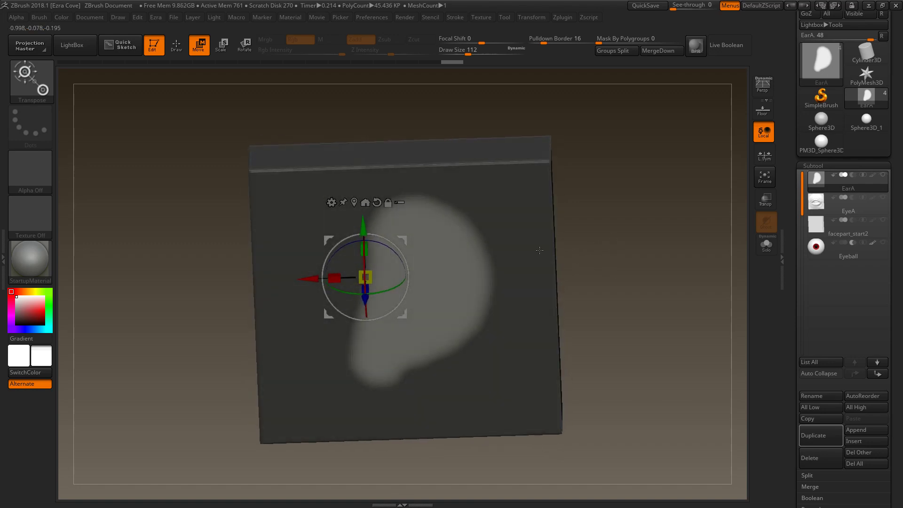
Rotate the unmasked ear shape outward about its front edge and pull it slightly out from the block
{"action": "left_click_drag", "start_coordinate": [389, 291], "coordinate": [378, 297]}
{"action": "left_click_drag", "start_coordinate": [604, 233], "coordinate": [565, 232]}
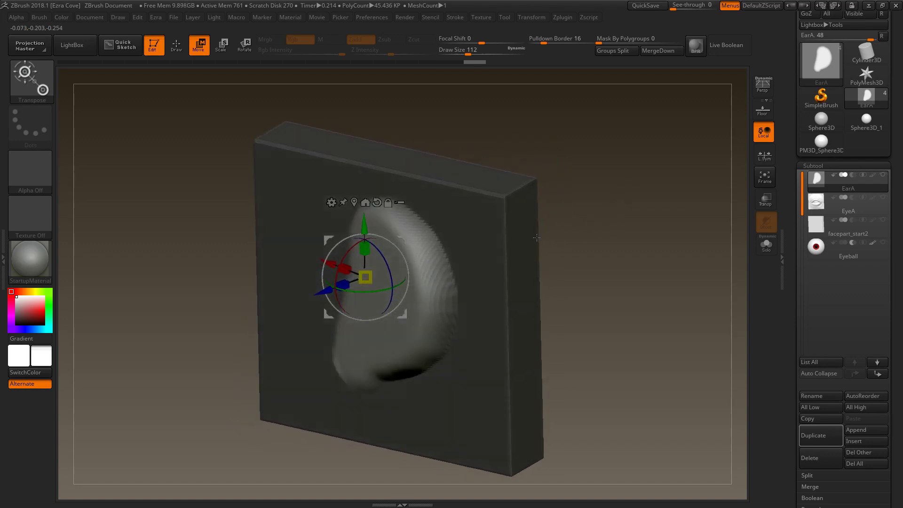
{"action": "left_click_drag", "start_coordinate": [420, 271], "coordinate": [615, 265], "text": "shift"}
{"action": "left_click_drag", "start_coordinate": [377, 318], "coordinate": [379, 325]}
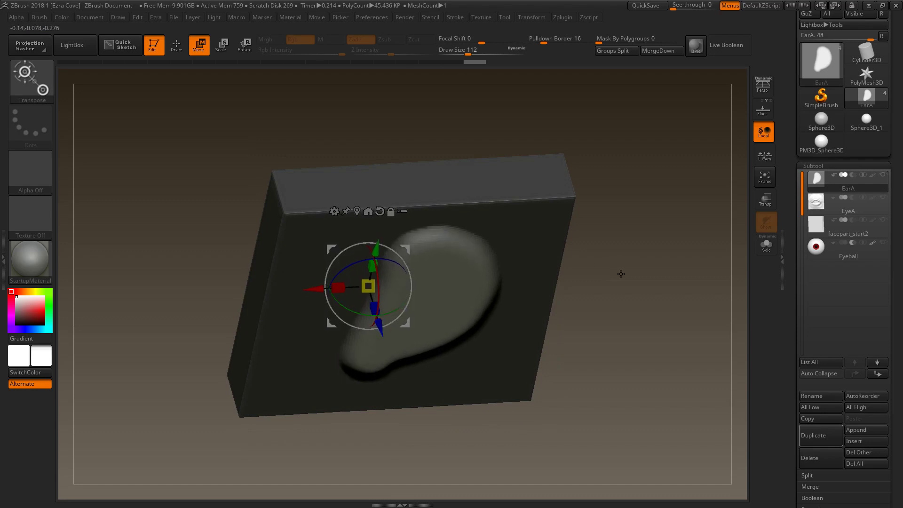
{"action": "left_click_drag", "start_coordinate": [608, 260], "coordinate": [601, 246], "text": "shift"}
{"action": "mouse_move", "coordinate": [367, 330]}
{"action": "left_mouse_down"}
{"action": "mouse_move", "coordinate": [447, 259]}
{"action": "mouse_move", "coordinate": [467, 284]}
{"action": "mouse_move", "coordinate": [527, 268]}
{"action": "mouse_move", "coordinate": [563, 233]}
{"action": "left_mouse_up"}
Unmask and remesh the EarA block with DynaMesh, and smooth the ear's front edge into the block surface
{"action": "left_click", "coordinate": [176, 46]}
{"action": "mouse_move", "coordinate": [607, 301]}
{"action": "left_mouse_down"}
{"action": "mouse_move", "coordinate": [640, 316]}
{"action": "mouse_move", "coordinate": [589, 90]}
{"action": "left_mouse_up"}
{"action": "mouse_move", "coordinate": [627, 204]}
{"action": "left_mouse_down"}
{"action": "mouse_move", "coordinate": [641, 241]}
{"action": "mouse_move", "coordinate": [526, 236]}
{"action": "left_mouse_up"}
{"action": "key", "text": "shift"}
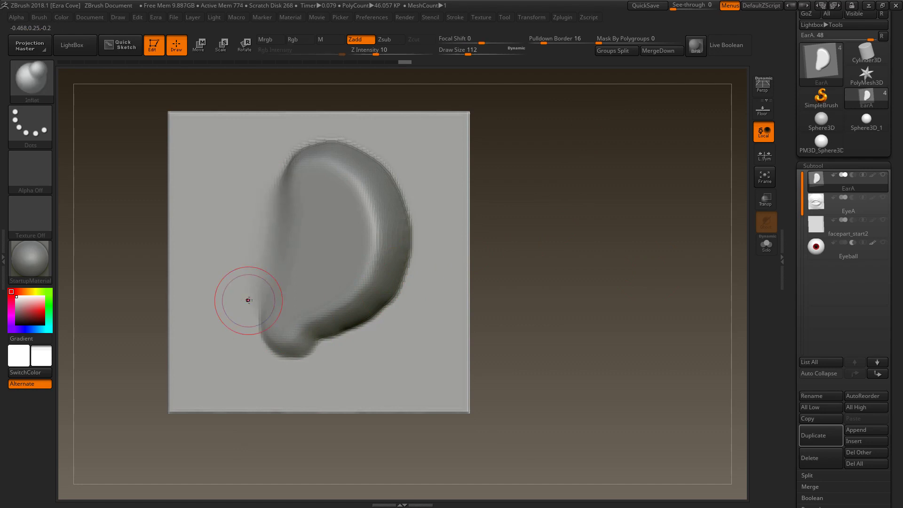
{"action": "key", "text": "shift"}
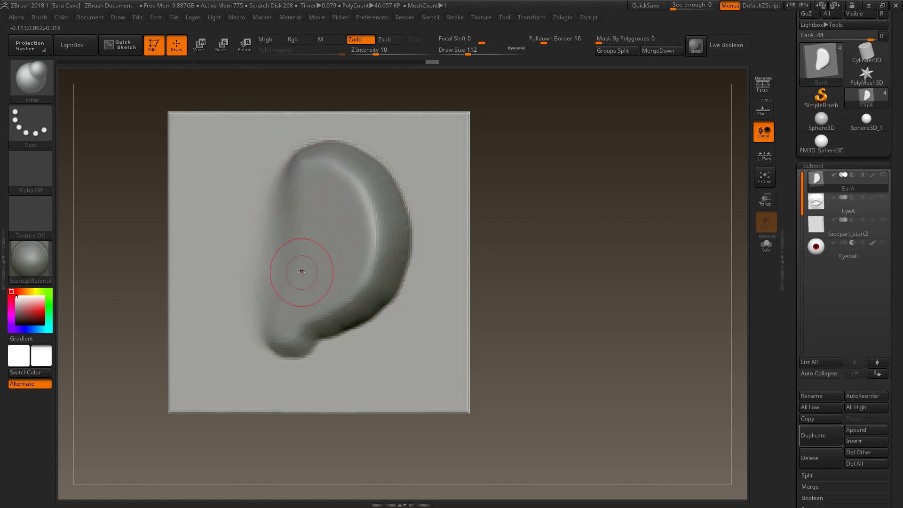
With the Clay brush at Draw Size 65, build and smooth the helix rim around the ear's top and curl its front end inward
{"action": "key", "text": "space"}
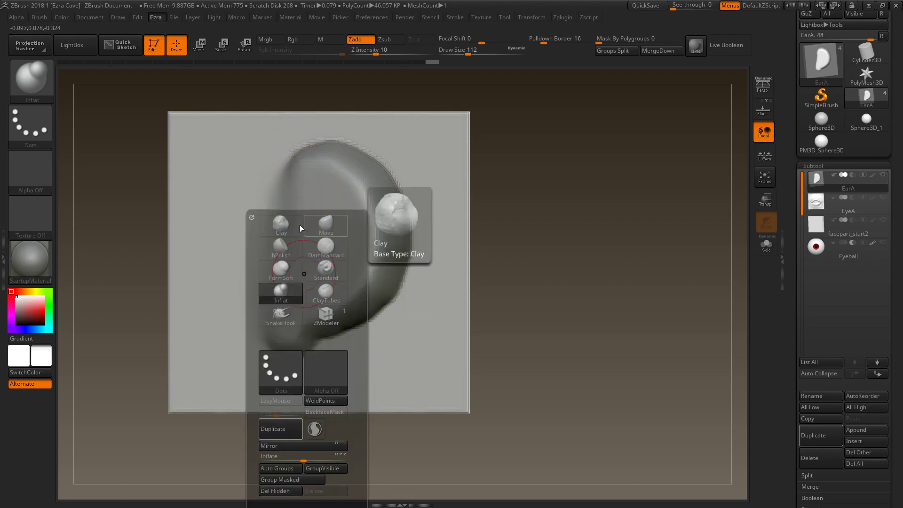
{"action": "left_click", "coordinate": [286, 232]}
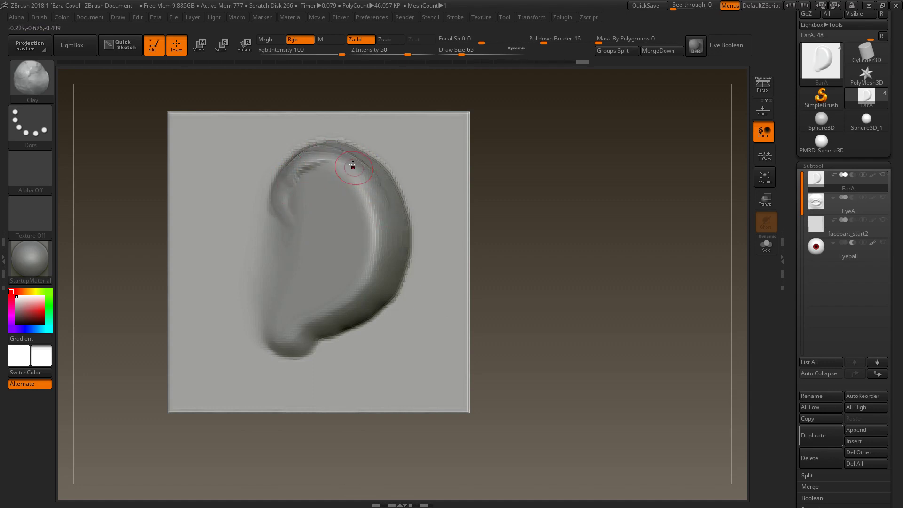
{"action": "left_click_drag", "start_coordinate": [377, 183], "coordinate": [392, 228]}
{"action": "mouse_move", "coordinate": [351, 172]}
{"action": "left_mouse_down", "text": "shift"}
{"action": "mouse_move", "coordinate": [325, 164]}
{"action": "mouse_move", "coordinate": [275, 221]}
{"action": "left_mouse_up", "text": "shift"}
{"action": "left_click_drag", "start_coordinate": [348, 186], "coordinate": [308, 169], "text": "shift"}
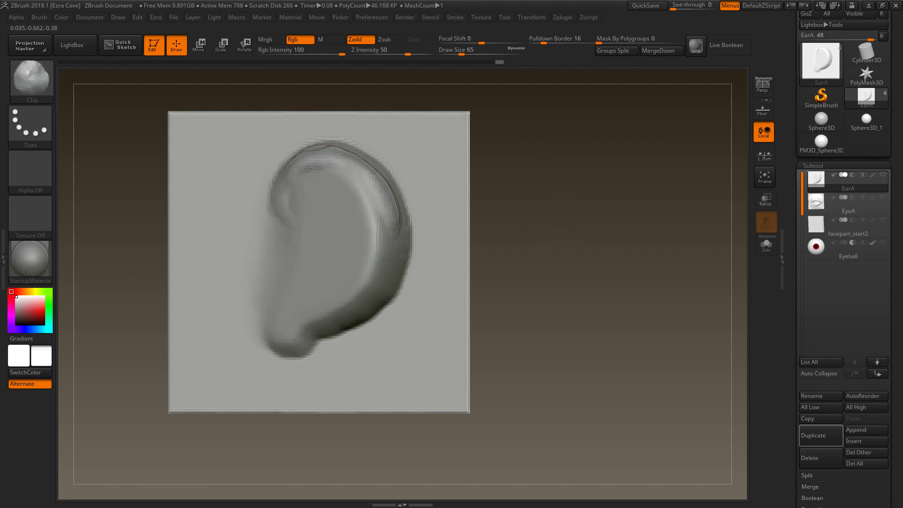
{"action": "left_click_drag", "start_coordinate": [287, 199], "coordinate": [290, 233]}
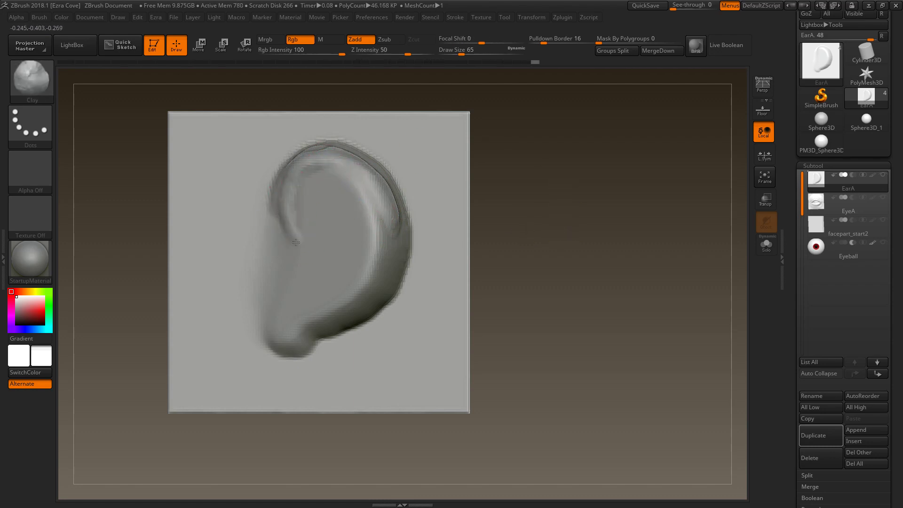
{"action": "left_click_drag", "start_coordinate": [295, 238], "coordinate": [297, 224], "text": "shift"}
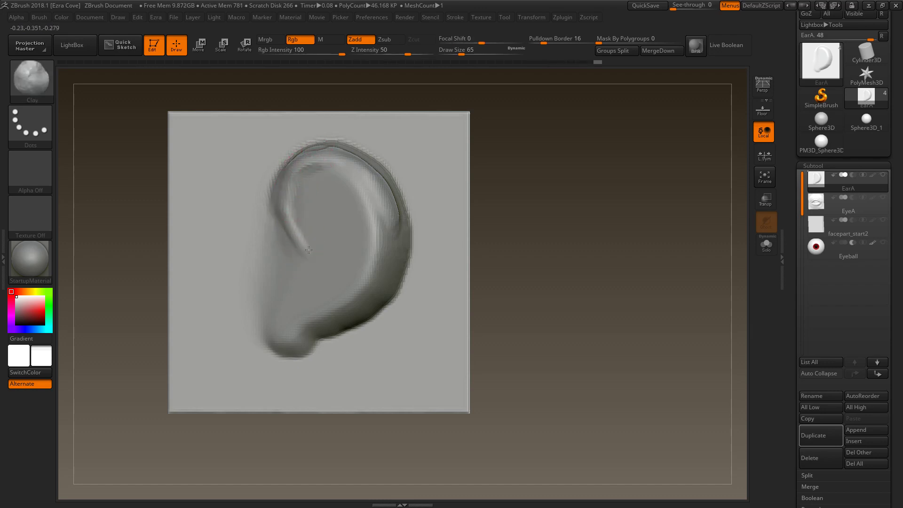
Build up the helix's front end and the lower back of the ear with Clay, and smooth the back rim
{"action": "left_click_drag", "start_coordinate": [308, 251], "coordinate": [316, 252]}
{"action": "mouse_move", "coordinate": [382, 248]}
{"action": "left_mouse_down"}
{"action": "mouse_move", "coordinate": [369, 281]}
{"action": "mouse_move", "coordinate": [336, 309]}
{"action": "left_mouse_up"}
{"action": "mouse_move", "coordinate": [386, 282]}
{"action": "left_mouse_down", "text": "shift"}
{"action": "mouse_move", "coordinate": [385, 230]}
{"action": "mouse_move", "coordinate": [389, 240]}
{"action": "left_mouse_up", "text": "shift"}
Switch to the Move brush and set the masking stroke to Lasso
{"action": "key", "text": "space"}
{"action": "left_click", "coordinate": [441, 223]}
{"action": "left_click_drag", "start_coordinate": [503, 195], "coordinate": [464, 188]}
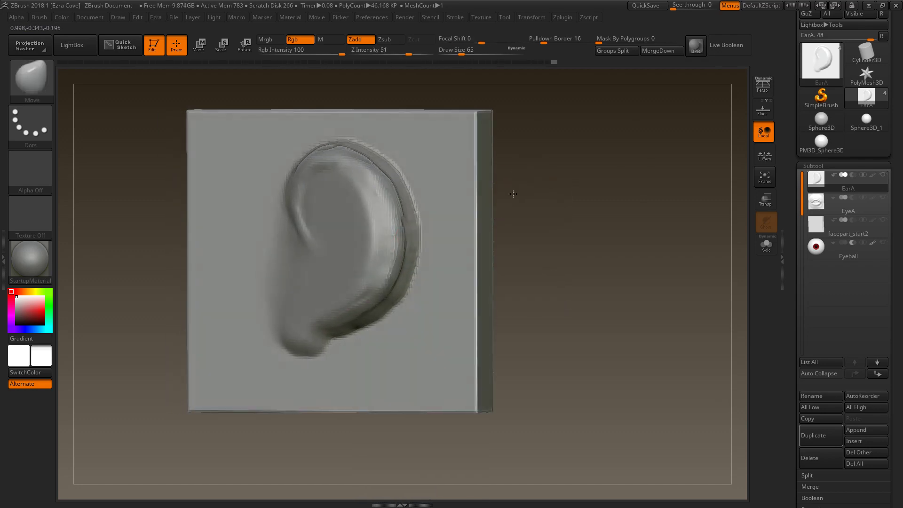
{"action": "left_click", "coordinate": [30, 125], "text": "ctrl"}
{"action": "left_click", "coordinate": [181, 154], "text": "ctrl"}
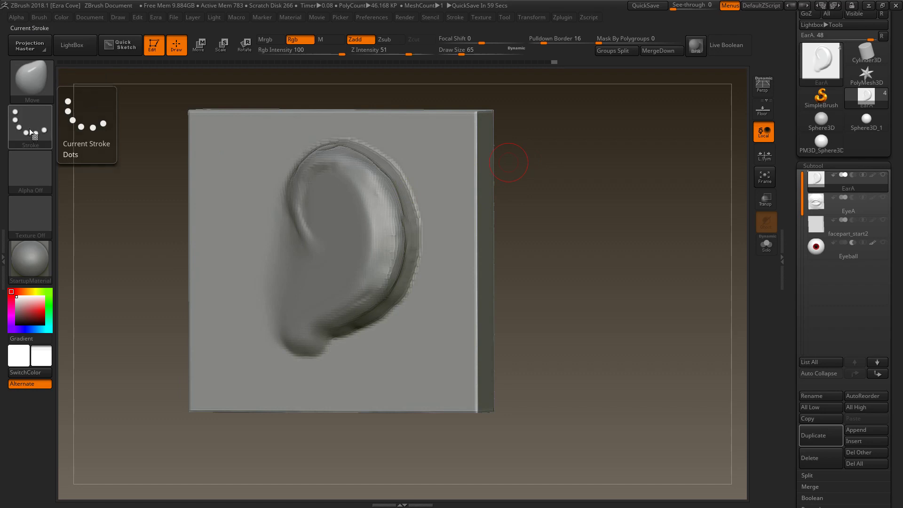
{"action": "key", "text": "ctrl"}
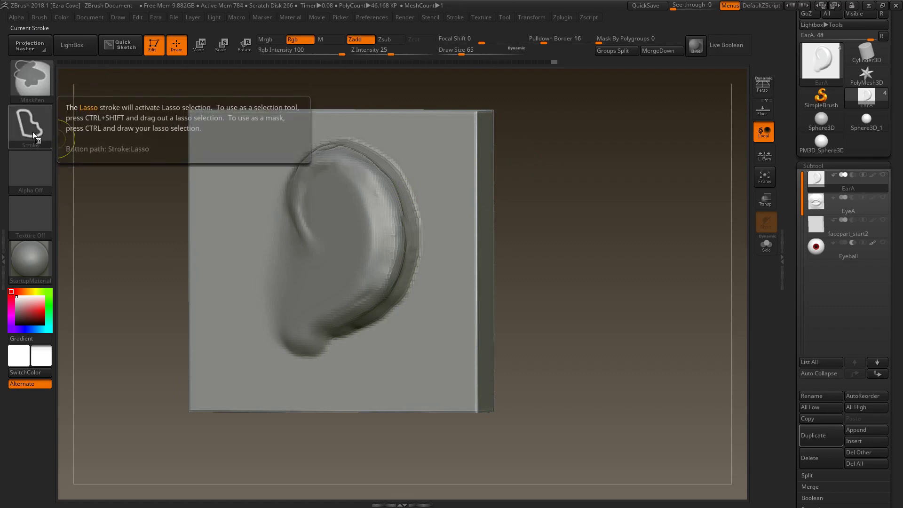
{"action": "key", "text": "ctrl"}
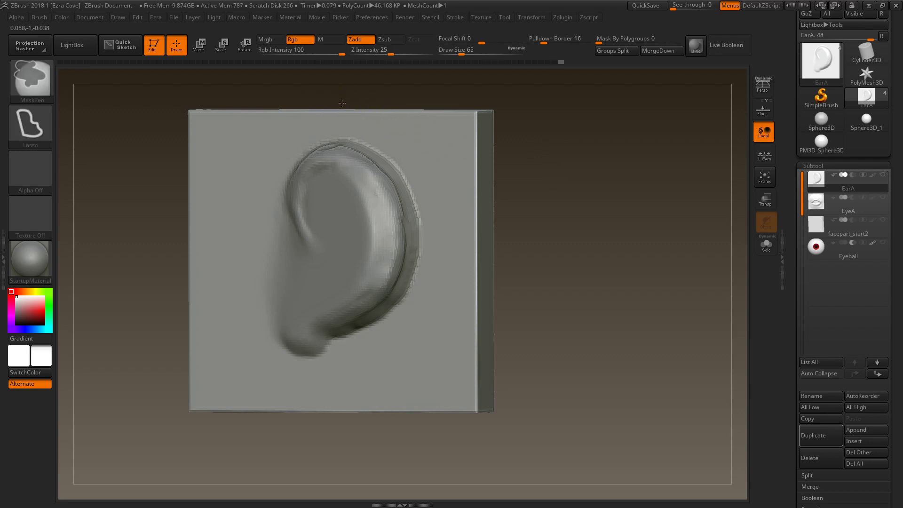
Lasso-mask the block surface above, behind and below the ear, leaving the ear itself free
{"action": "mouse_move", "coordinate": [365, 148]}
{"action": "left_mouse_down", "text": "ctrl"}
{"action": "mouse_move", "coordinate": [400, 191]}
{"action": "mouse_move", "coordinate": [377, 287]}
{"action": "mouse_move", "coordinate": [329, 358]}
{"action": "mouse_move", "coordinate": [540, 183]}
{"action": "mouse_move", "coordinate": [536, 100]}
{"action": "mouse_move", "coordinate": [574, 214]}
{"action": "left_mouse_up", "text": "ctrl"}
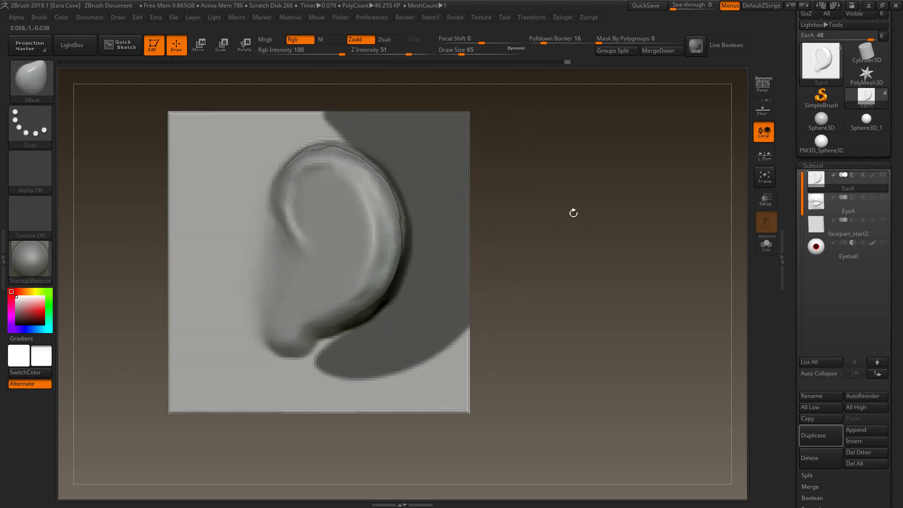
{"action": "key", "text": "ctrl"}
{"action": "left_click_drag", "start_coordinate": [356, 149], "coordinate": [241, 144]}
{"action": "left_click_drag", "start_coordinate": [331, 337], "coordinate": [275, 338], "text": "ctrl"}
With the Move brush at Draw Size 136, reshape the ear's back rim, smooth its surface, and clear the mask
{"action": "key", "text": "s"}
{"action": "mouse_move", "coordinate": [390, 264]}
{"action": "left_mouse_down"}
{"action": "mouse_move", "coordinate": [399, 263]}
{"action": "mouse_move", "coordinate": [397, 218]}
{"action": "left_mouse_up"}
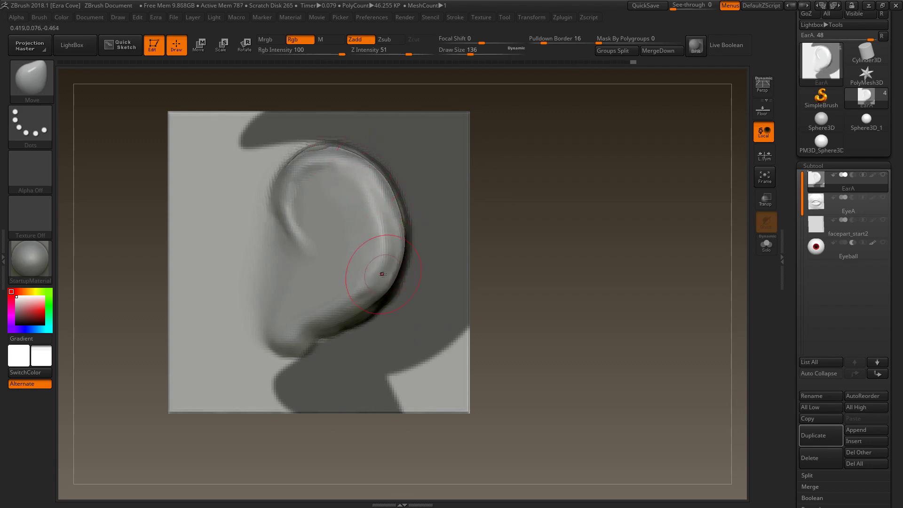
{"action": "mouse_move", "coordinate": [309, 329]}
{"action": "left_mouse_down", "text": "shift"}
{"action": "mouse_move", "coordinate": [324, 308]}
{"action": "mouse_move", "coordinate": [369, 285]}
{"action": "mouse_move", "coordinate": [379, 249]}
{"action": "mouse_move", "coordinate": [355, 170]}
{"action": "mouse_move", "coordinate": [306, 156]}
{"action": "mouse_move", "coordinate": [325, 148]}
{"action": "mouse_move", "coordinate": [386, 179]}
{"action": "mouse_move", "coordinate": [369, 233]}
{"action": "left_mouse_up", "text": "shift"}
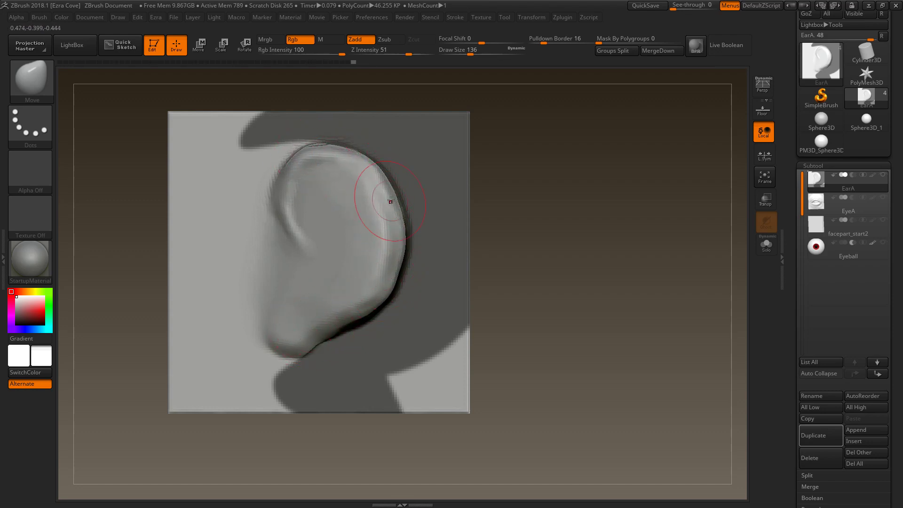
{"action": "left_click_drag", "start_coordinate": [541, 277], "coordinate": [548, 322], "text": "ctrl"}
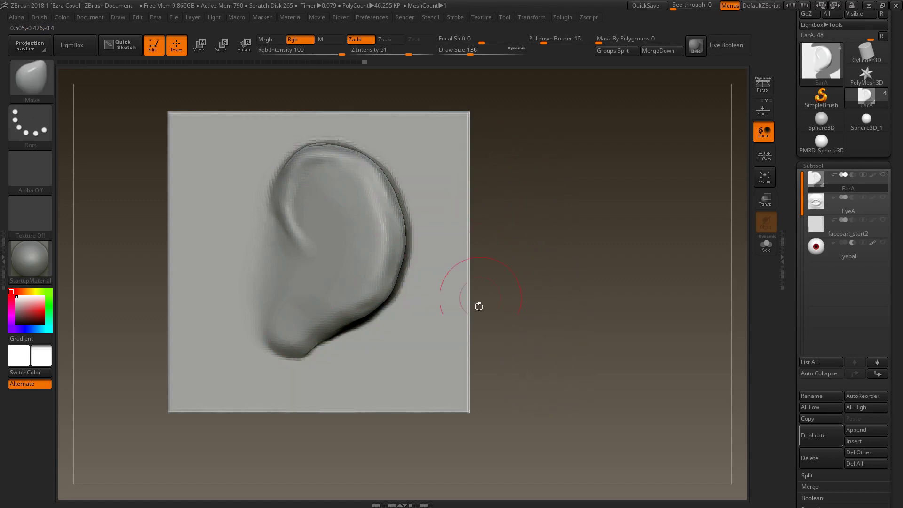
With the Clay brush at Draw Size 62, carve the concha hollow following the ear anatomy reference, and remesh the block
{"action": "key", "text": "space"}
{"action": "key", "text": "s"}
{"action": "mouse_move", "coordinate": [318, 278]}
{"action": "left_mouse_down"}
{"action": "mouse_move", "coordinate": [307, 277]}
{"action": "mouse_move", "coordinate": [318, 256]}
{"action": "mouse_move", "coordinate": [307, 274]}
{"action": "mouse_move", "coordinate": [316, 273]}
{"action": "mouse_move", "coordinate": [325, 243]}
{"action": "mouse_move", "coordinate": [314, 269]}
{"action": "mouse_move", "coordinate": [339, 258]}
{"action": "mouse_move", "coordinate": [328, 273]}
{"action": "mouse_move", "coordinate": [342, 263]}
{"action": "mouse_move", "coordinate": [339, 245]}
{"action": "left_mouse_up"}
{"action": "key", "text": "alt+Tab"}
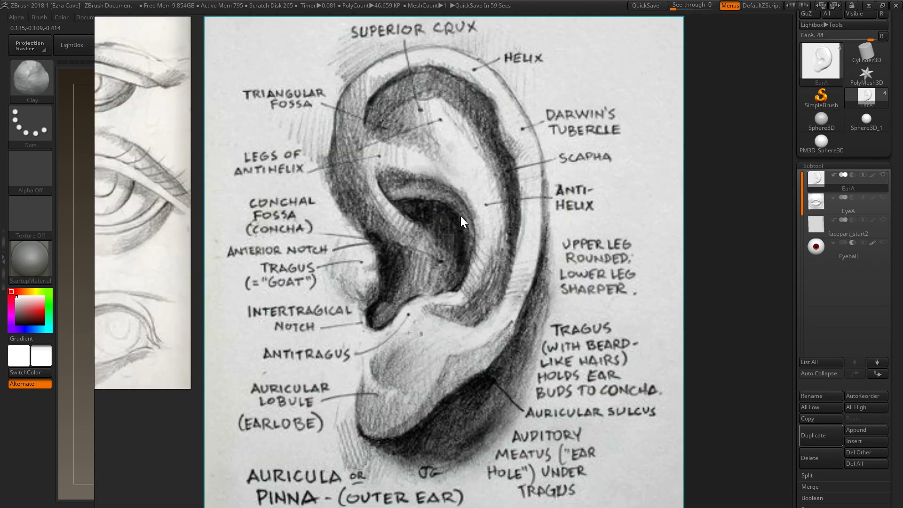
{"action": "key", "text": "alt+Tab"}
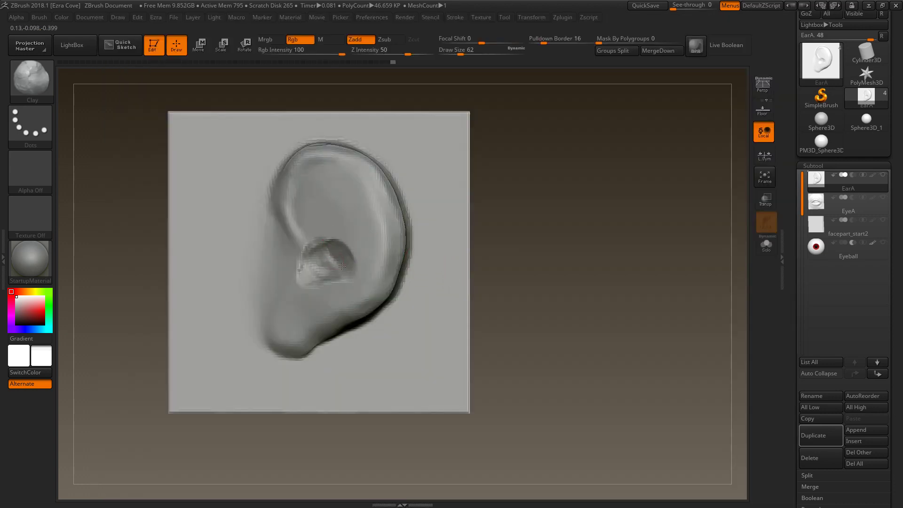
{"action": "mouse_move", "coordinate": [328, 252]}
{"action": "left_mouse_down"}
{"action": "mouse_move", "coordinate": [320, 235]}
{"action": "mouse_move", "coordinate": [332, 233]}
{"action": "left_mouse_up"}
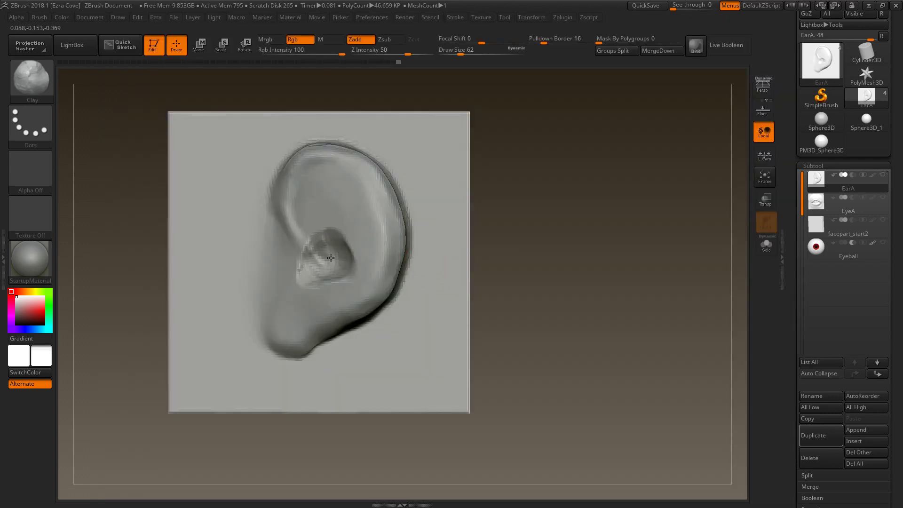
{"action": "left_click_drag", "start_coordinate": [332, 249], "coordinate": [320, 236]}
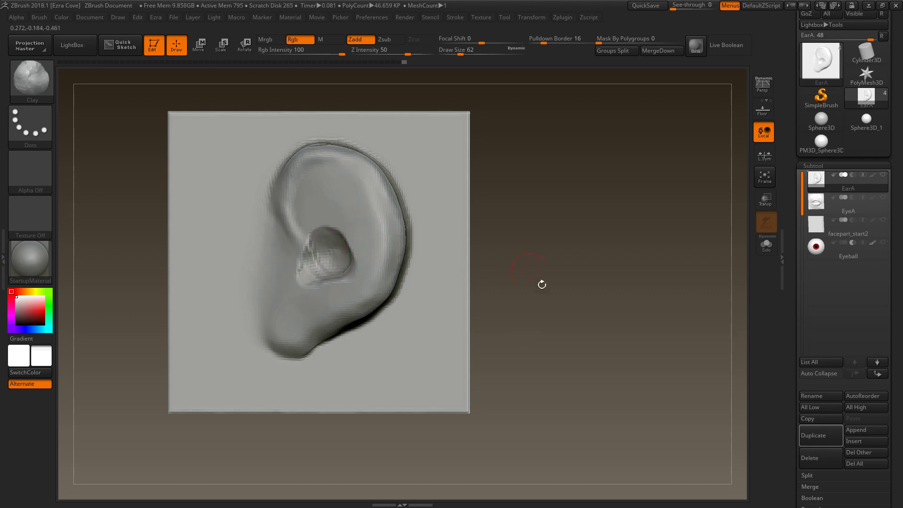
{"action": "left_click_drag", "start_coordinate": [556, 339], "coordinate": [492, 280], "text": "ctrl"}
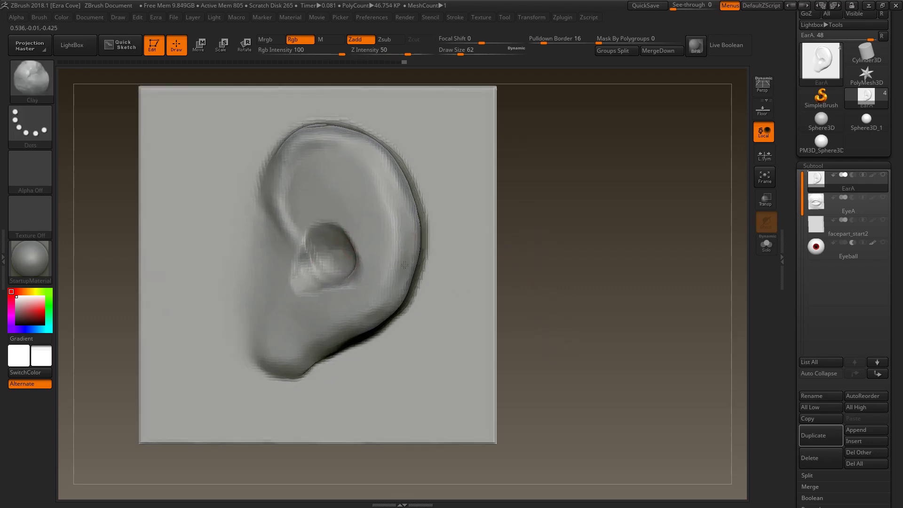
Soften the concha's edges and carve the intertragic notch at its lower front with Clay, reducing Draw Size to 46 and 33
{"action": "mouse_move", "coordinate": [303, 264]}
{"action": "left_mouse_down"}
{"action": "mouse_move", "coordinate": [318, 276]}
{"action": "mouse_move", "coordinate": [309, 271]}
{"action": "mouse_move", "coordinate": [349, 242]}
{"action": "mouse_move", "coordinate": [357, 263]}
{"action": "mouse_move", "coordinate": [339, 280]}
{"action": "mouse_move", "coordinate": [353, 248]}
{"action": "mouse_move", "coordinate": [367, 274]}
{"action": "mouse_move", "coordinate": [350, 257]}
{"action": "mouse_move", "coordinate": [353, 242]}
{"action": "mouse_move", "coordinate": [336, 254]}
{"action": "mouse_move", "coordinate": [296, 237]}
{"action": "left_mouse_up"}
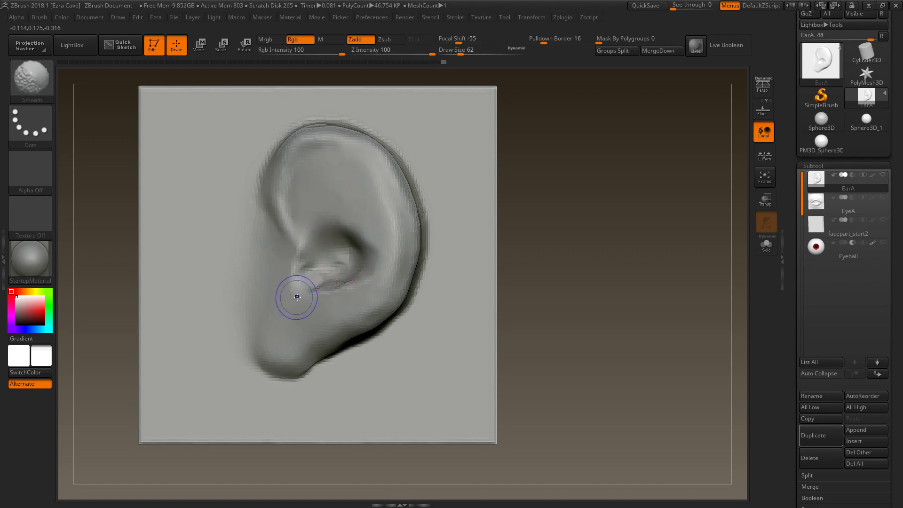
{"action": "key", "text": "s"}
{"action": "left_click_drag", "start_coordinate": [304, 282], "coordinate": [301, 285]}
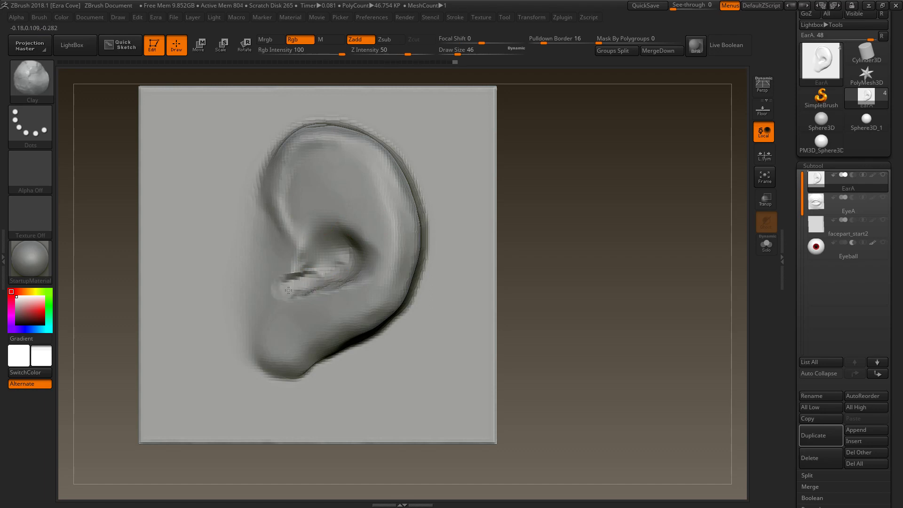
{"action": "key", "text": "s"}
{"action": "left_click_drag", "start_coordinate": [293, 286], "coordinate": [293, 284]}
{"action": "left_click_drag", "start_coordinate": [299, 254], "coordinate": [287, 291], "text": "alt"}
{"action": "key", "text": "shift"}
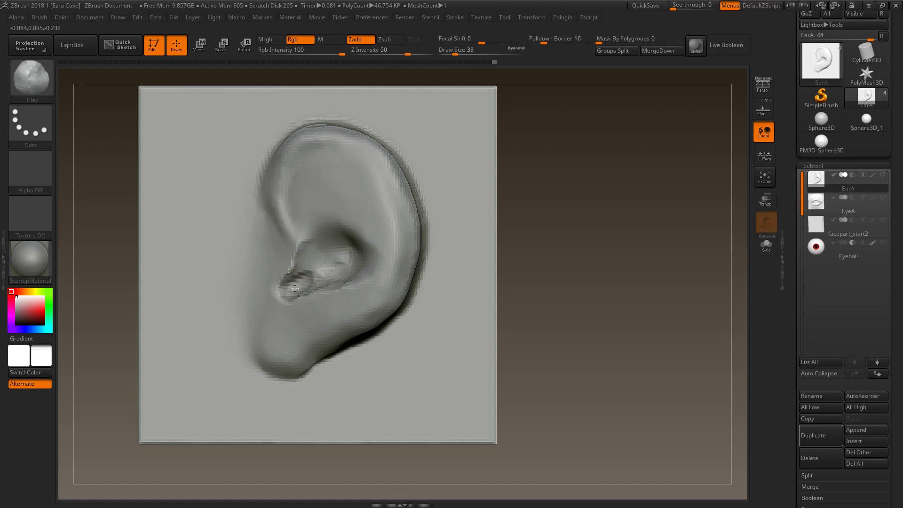
Deepen the concha, remesh the block, and smooth the transition between the concha and the intertragic notch
{"action": "mouse_move", "coordinate": [321, 265]}
{"action": "left_mouse_down", "text": "alt"}
{"action": "mouse_move", "coordinate": [339, 244]}
{"action": "mouse_move", "coordinate": [350, 257]}
{"action": "left_mouse_up", "text": "alt"}
{"action": "left_click_drag", "start_coordinate": [541, 208], "coordinate": [561, 245], "text": "ctrl"}
{"action": "key", "text": "shift"}
{"action": "left_click_drag", "start_coordinate": [299, 271], "coordinate": [287, 272], "text": "shift"}
{"action": "left_click_drag", "start_coordinate": [538, 323], "coordinate": [550, 230], "text": "alt"}
{"action": "left_click_drag", "start_coordinate": [540, 288], "coordinate": [520, 369], "text": "alt"}
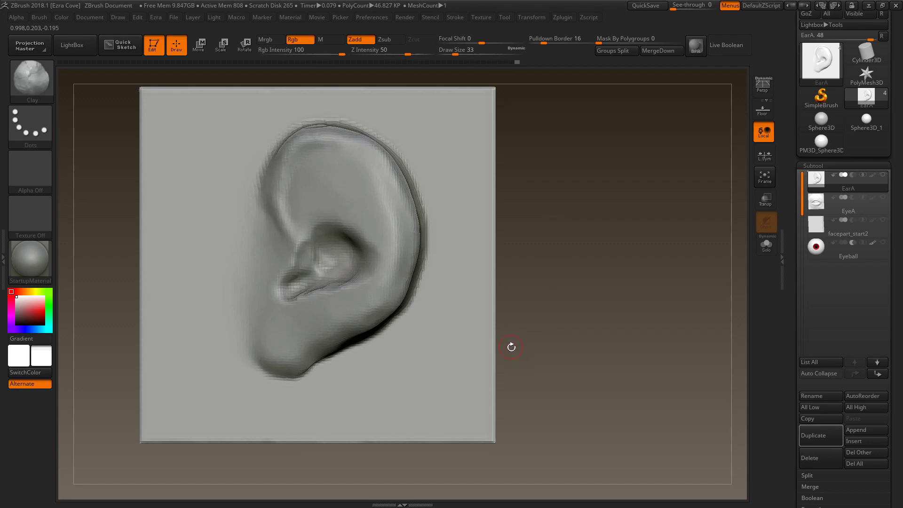
With Clay at Draw Size 68, shape the scapha groove along the inside of the back helix rim
{"action": "key", "text": "s"}
{"action": "left_click_drag", "start_coordinate": [403, 237], "coordinate": [410, 238]}
{"action": "mouse_move", "coordinate": [377, 157]}
{"action": "left_mouse_down"}
{"action": "mouse_move", "coordinate": [394, 181]}
{"action": "mouse_move", "coordinate": [407, 251]}
{"action": "mouse_move", "coordinate": [413, 241]}
{"action": "mouse_move", "coordinate": [358, 314]}
{"action": "left_mouse_up"}
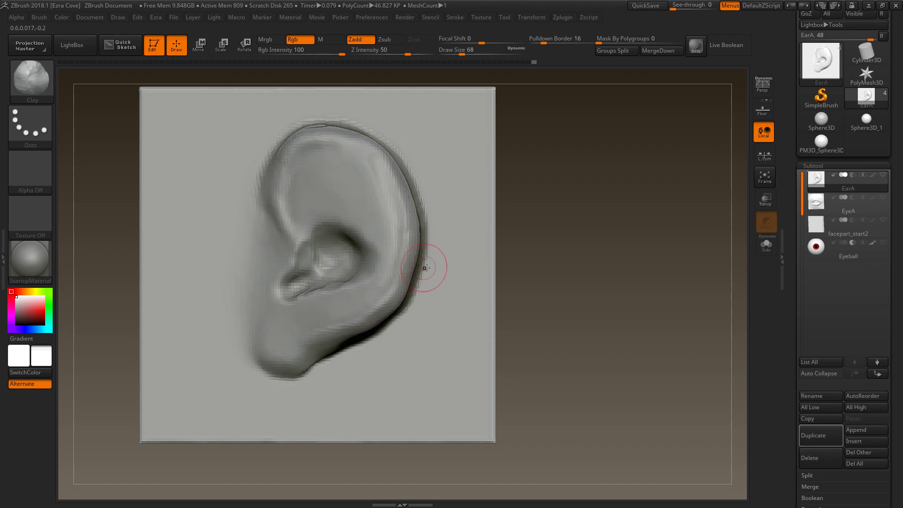
Following the anatomy reference, build the antihelix and antitragus ridges around the concha, and smooth them
{"action": "key", "text": "alt+Tab"}
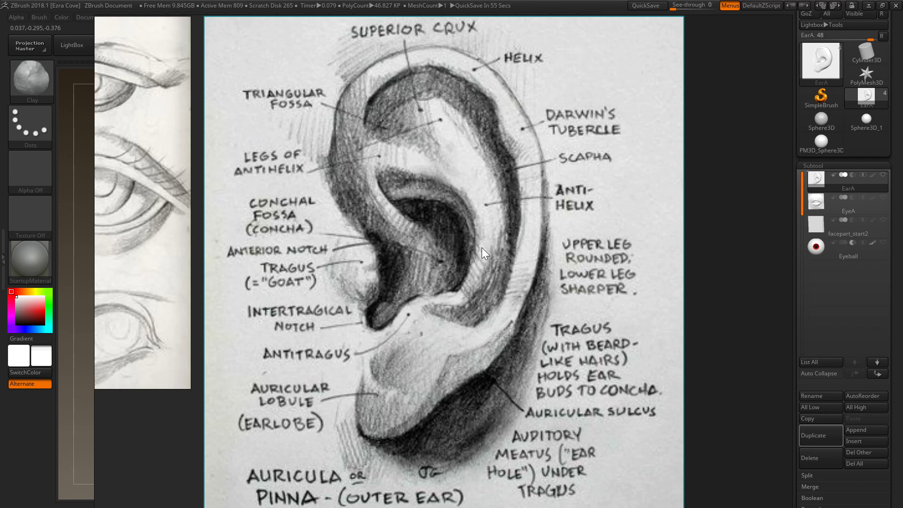
{"action": "key", "text": "alt+Tab"}
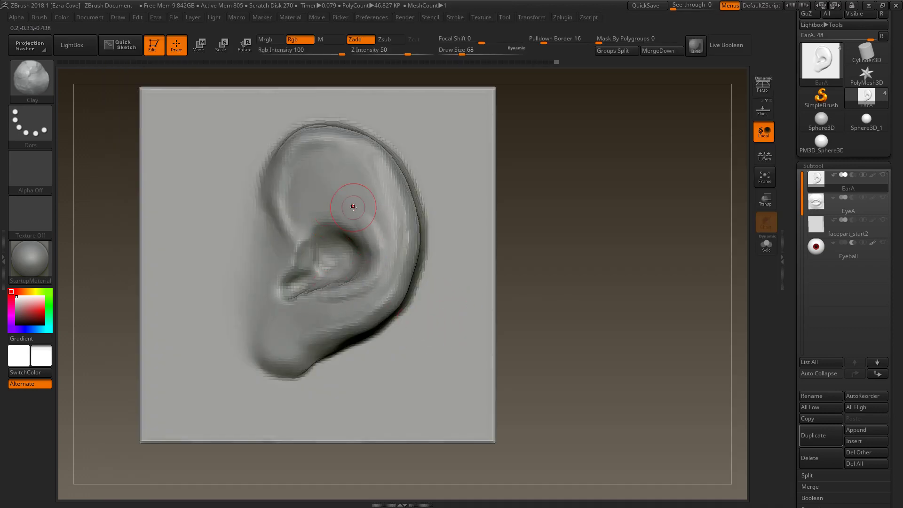
{"action": "left_click_drag", "start_coordinate": [359, 282], "coordinate": [288, 317]}
{"action": "left_click_drag", "start_coordinate": [341, 206], "coordinate": [335, 231]}
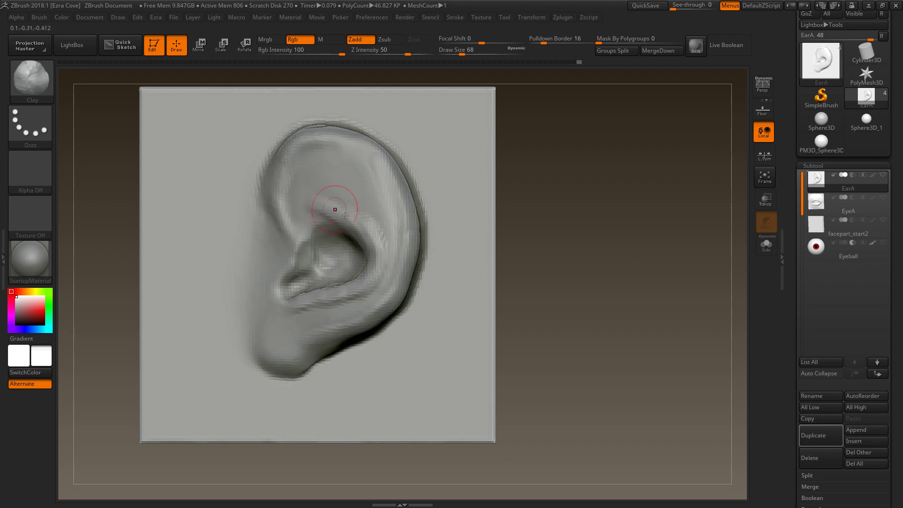
{"action": "mouse_move", "coordinate": [343, 239]}
{"action": "left_mouse_down", "text": "shift"}
{"action": "mouse_move", "coordinate": [320, 230]}
{"action": "mouse_move", "coordinate": [335, 269]}
{"action": "left_mouse_up", "text": "shift"}
{"action": "left_click_drag", "start_coordinate": [360, 211], "coordinate": [381, 244], "text": "shift"}
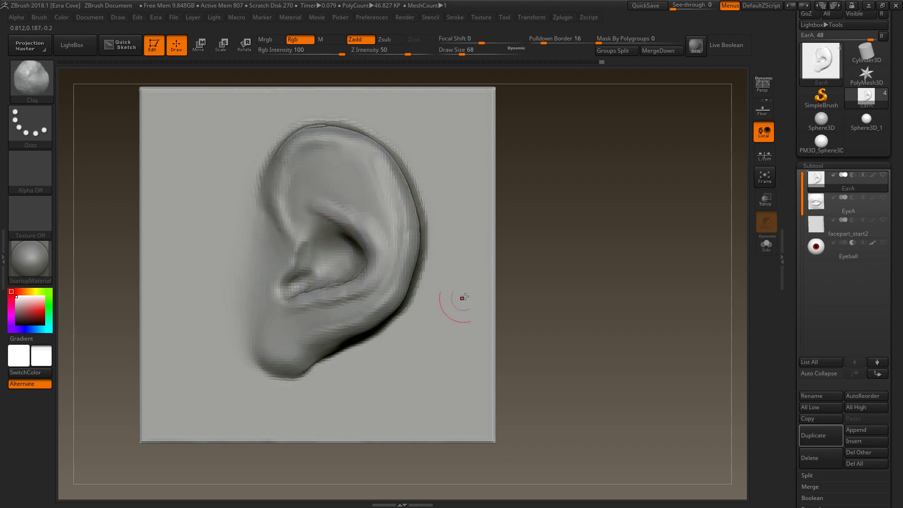
With the DamStandard brush, cut a crease under the helix's inner edge down to its front end, and remesh
{"action": "key", "text": "space"}
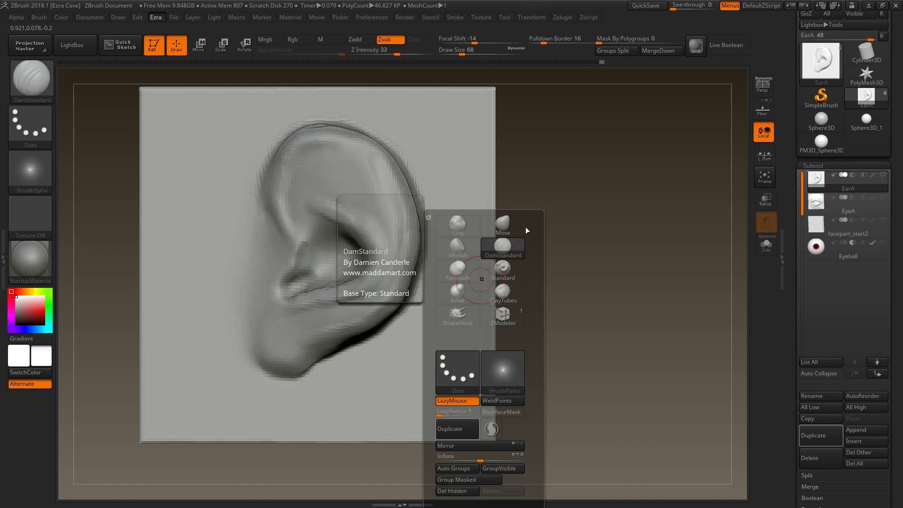
{"action": "left_click", "coordinate": [503, 246]}
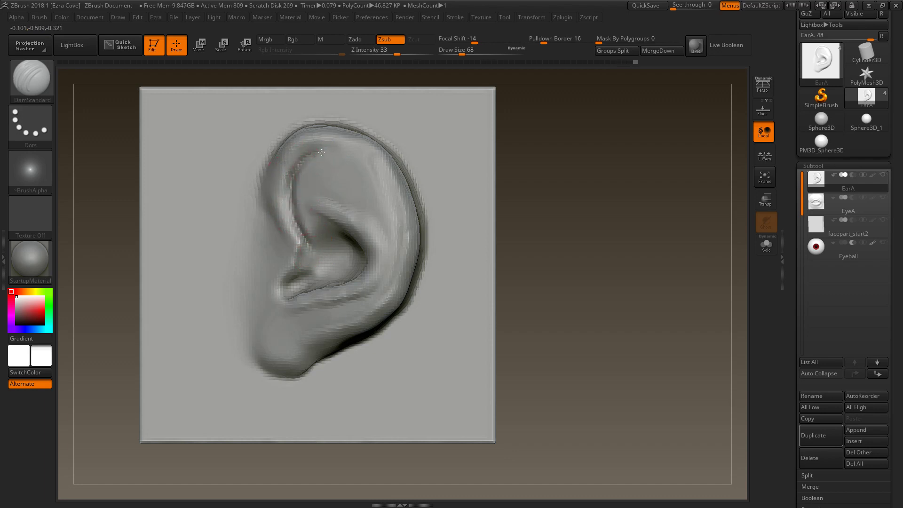
{"action": "mouse_move", "coordinate": [355, 160]}
{"action": "left_mouse_down"}
{"action": "mouse_move", "coordinate": [394, 196]}
{"action": "mouse_move", "coordinate": [403, 238]}
{"action": "mouse_move", "coordinate": [392, 277]}
{"action": "left_mouse_up"}
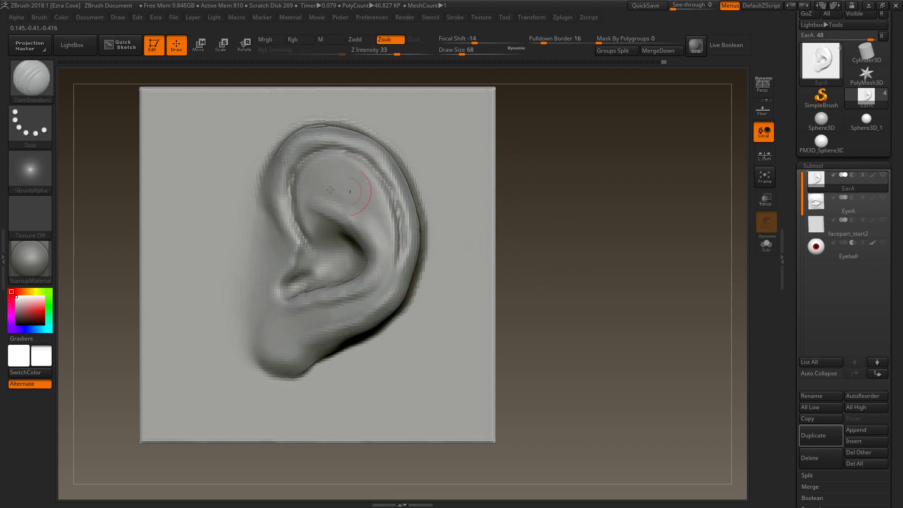
{"action": "left_click_drag", "start_coordinate": [289, 200], "coordinate": [313, 252]}
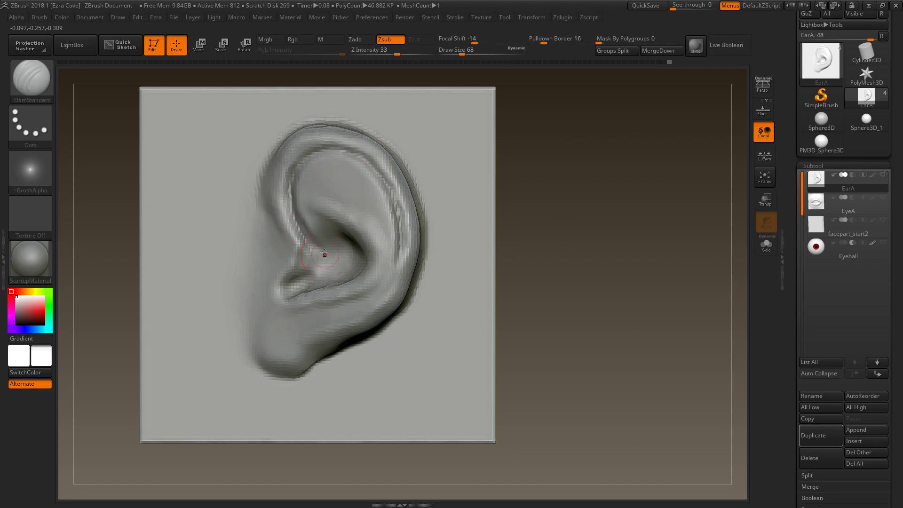
{"action": "left_click_drag", "start_coordinate": [550, 242], "coordinate": [511, 230], "text": "ctrl"}
With the Clay brush, shape the upper antihelix and the hollows beneath the helix, remesh, and smooth the forms together
{"action": "key", "text": "space"}
{"action": "left_click", "coordinate": [499, 223]}
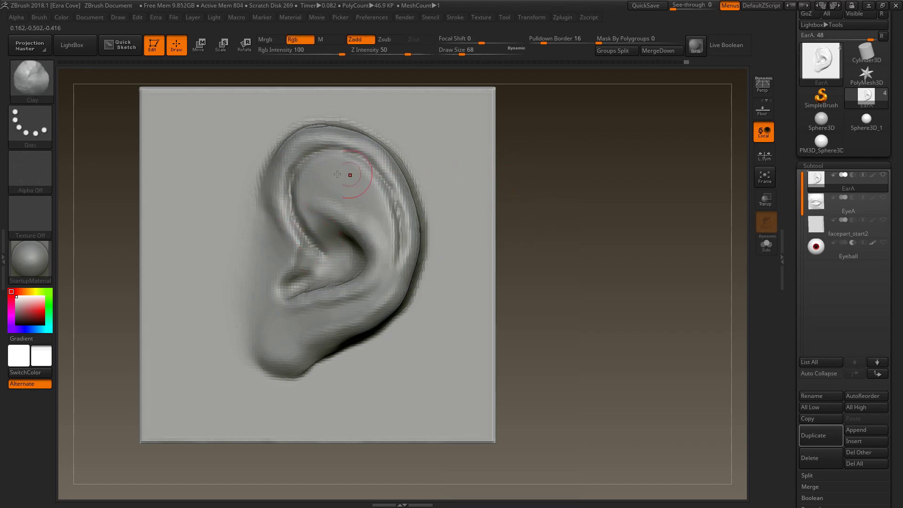
{"action": "mouse_move", "coordinate": [312, 167]}
{"action": "left_mouse_down"}
{"action": "mouse_move", "coordinate": [370, 177]}
{"action": "mouse_move", "coordinate": [306, 178]}
{"action": "mouse_move", "coordinate": [301, 191]}
{"action": "mouse_move", "coordinate": [358, 157]}
{"action": "mouse_move", "coordinate": [344, 160]}
{"action": "mouse_move", "coordinate": [302, 173]}
{"action": "mouse_move", "coordinate": [359, 178]}
{"action": "mouse_move", "coordinate": [322, 167]}
{"action": "mouse_move", "coordinate": [302, 189]}
{"action": "left_mouse_up"}
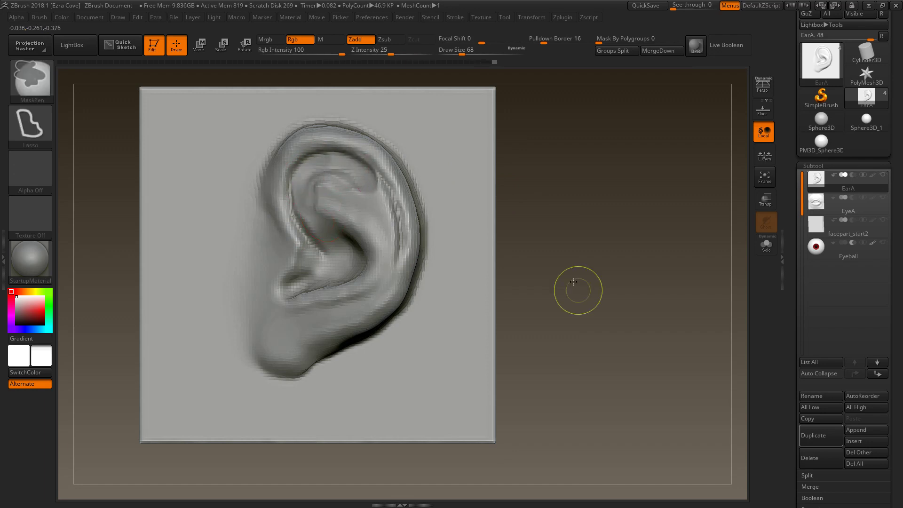
{"action": "left_click_drag", "start_coordinate": [579, 291], "coordinate": [535, 167], "text": "ctrl"}
{"action": "mouse_move", "coordinate": [352, 172]}
{"action": "left_mouse_down", "text": "shift"}
{"action": "mouse_move", "coordinate": [394, 238]}
{"action": "mouse_move", "coordinate": [384, 233]}
{"action": "left_mouse_up", "text": "shift"}
{"action": "mouse_move", "coordinate": [352, 169]}
{"action": "left_mouse_down", "text": "shift"}
{"action": "mouse_move", "coordinate": [356, 202]}
{"action": "mouse_move", "coordinate": [343, 188]}
{"action": "left_mouse_up", "text": "shift"}
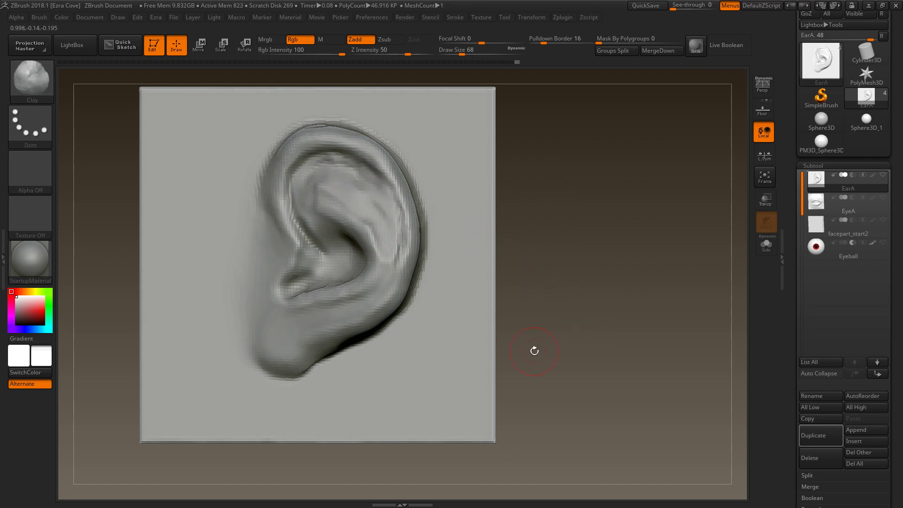
Blend the helix's front end into the concha with Clay and smooth the concha floor
{"action": "key", "text": "space"}
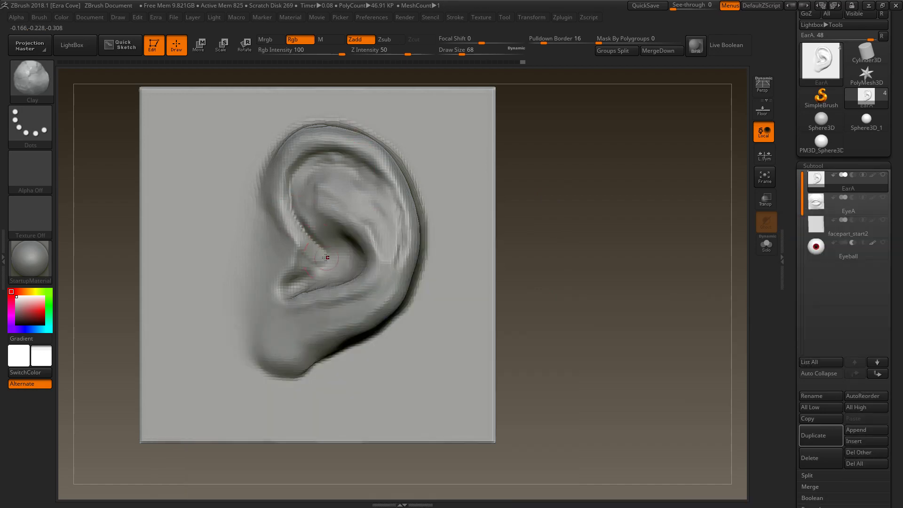
{"action": "key", "text": "shift"}
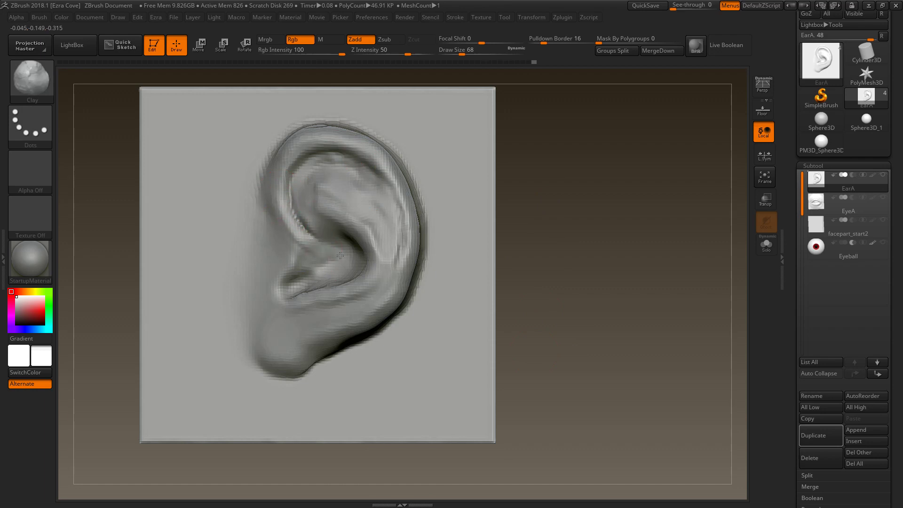
{"action": "key", "text": "shift"}
{"action": "left_click_drag", "start_coordinate": [343, 260], "coordinate": [355, 274], "text": "shift"}
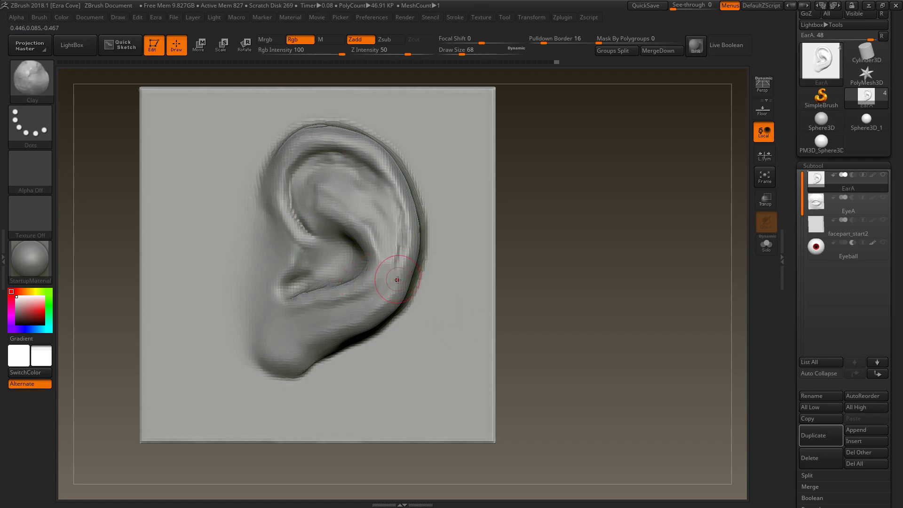
With DamStandard, cut a crease along the helix's front outer edge above the tragus, and soften it
{"action": "key", "text": "space"}
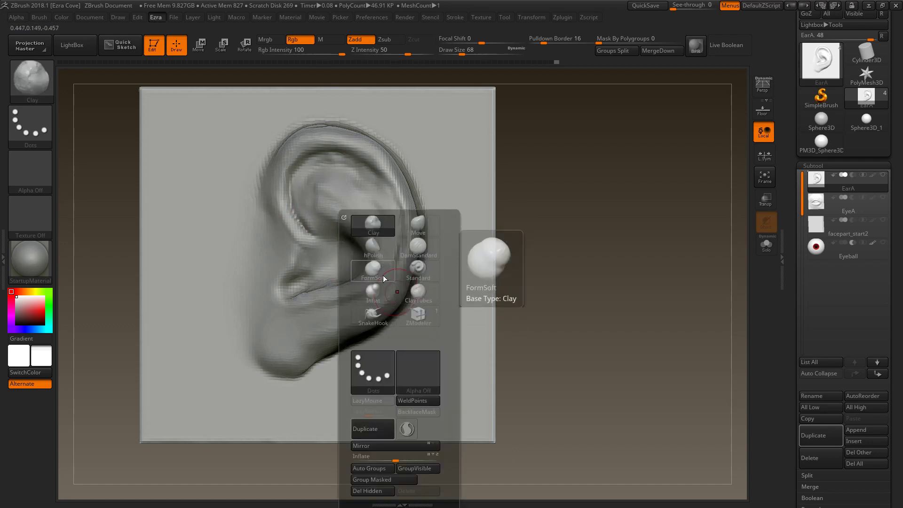
{"action": "left_click", "coordinate": [426, 270]}
{"action": "left_click", "coordinate": [418, 247]}
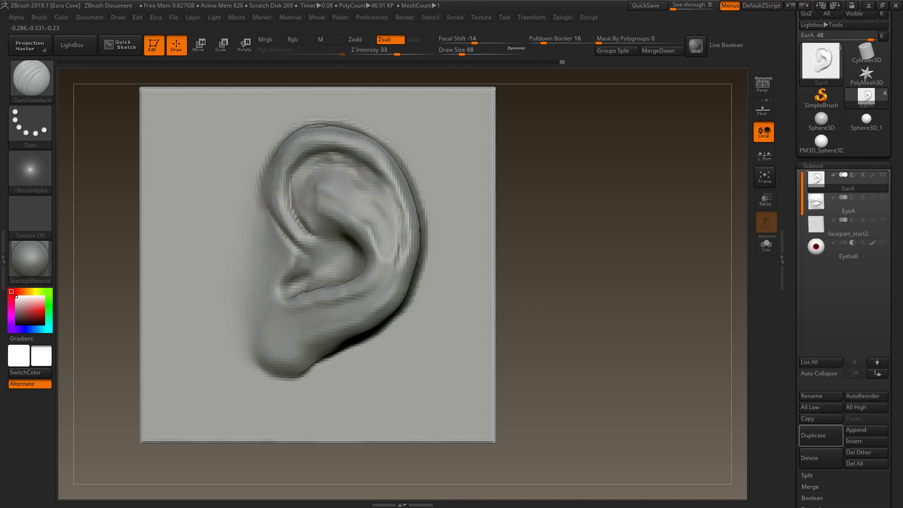
{"action": "mouse_move", "coordinate": [266, 194]}
{"action": "left_mouse_down"}
{"action": "mouse_move", "coordinate": [262, 177]}
{"action": "mouse_move", "coordinate": [283, 232]}
{"action": "mouse_move", "coordinate": [299, 244]}
{"action": "left_mouse_up"}
{"action": "key", "text": "shift"}
{"action": "key", "text": "shift"}
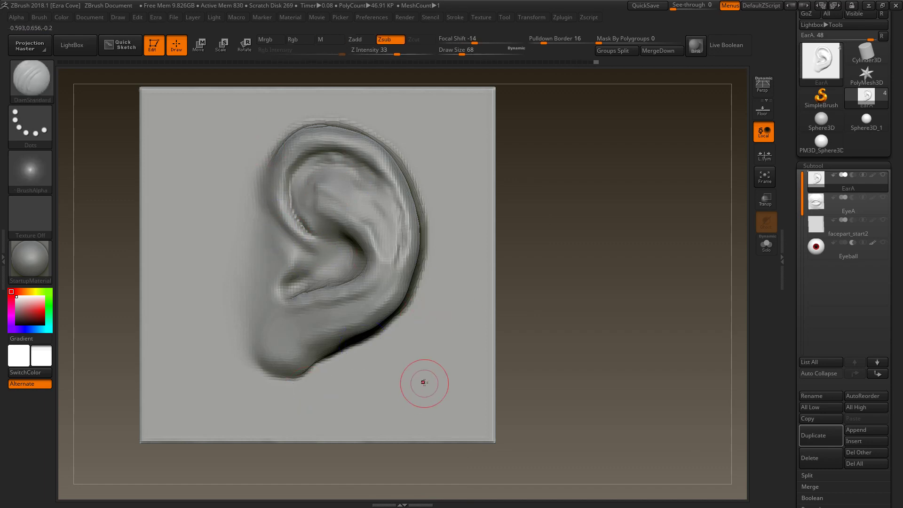
With the Clay brush, carve a hollow into the lower concha behind the tragus, refine it at draw size 44, remesh, and smooth
{"action": "key", "text": "space"}
{"action": "left_click", "coordinate": [414, 222]}
{"action": "left_click_drag", "start_coordinate": [562, 207], "coordinate": [487, 247], "text": "alt"}
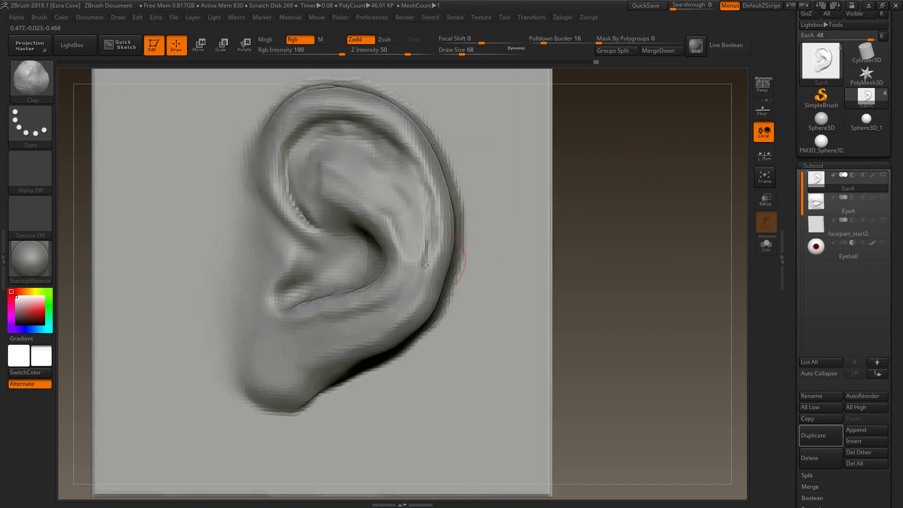
{"action": "left_click_drag", "start_coordinate": [556, 249], "coordinate": [565, 259]}
{"action": "mouse_move", "coordinate": [303, 291]}
{"action": "left_mouse_down"}
{"action": "mouse_move", "coordinate": [341, 278]}
{"action": "mouse_move", "coordinate": [351, 297]}
{"action": "mouse_move", "coordinate": [310, 278]}
{"action": "left_mouse_up"}
{"action": "left_click_drag", "start_coordinate": [640, 263], "coordinate": [649, 305], "text": "ctrl"}
{"action": "key", "text": "s"}
{"action": "mouse_move", "coordinate": [315, 272]}
{"action": "left_mouse_down"}
{"action": "mouse_move", "coordinate": [303, 261]}
{"action": "mouse_move", "coordinate": [300, 278]}
{"action": "mouse_move", "coordinate": [321, 272]}
{"action": "mouse_move", "coordinate": [292, 239]}
{"action": "mouse_move", "coordinate": [321, 277]}
{"action": "mouse_move", "coordinate": [284, 303]}
{"action": "mouse_move", "coordinate": [316, 293]}
{"action": "left_mouse_up"}
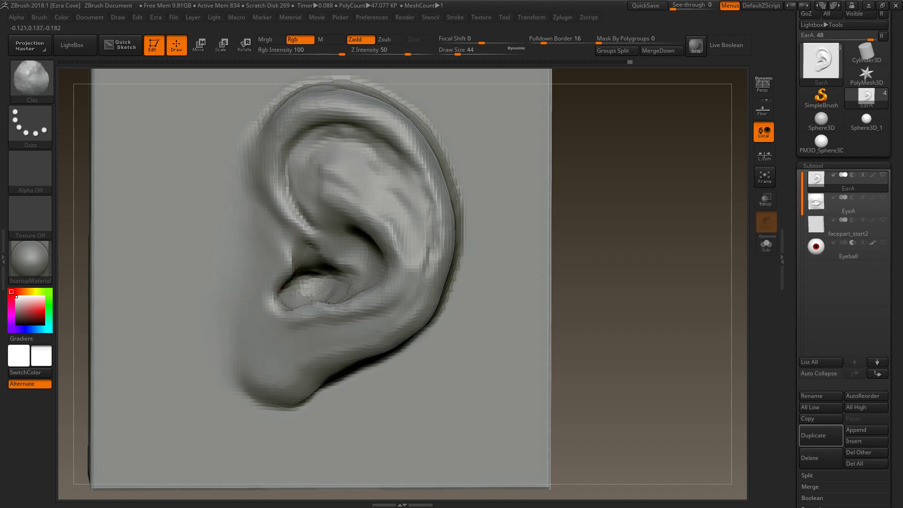
{"action": "left_click_drag", "start_coordinate": [583, 200], "coordinate": [597, 214], "text": "ctrl"}
{"action": "left_click_drag", "start_coordinate": [304, 277], "coordinate": [314, 284], "text": "shift"}
With the Move brush, reshape the lower concha rim and pull the tragus and intertragic notch forward and down at draw size 74
{"action": "mouse_move", "coordinate": [612, 235]}
{"action": "left_mouse_down", "text": "alt"}
{"action": "mouse_move", "coordinate": [616, 193]}
{"action": "mouse_move", "coordinate": [582, 205]}
{"action": "mouse_move", "coordinate": [565, 259]}
{"action": "mouse_move", "coordinate": [517, 252]}
{"action": "mouse_move", "coordinate": [512, 283]}
{"action": "left_mouse_up", "text": "alt"}
{"action": "key", "text": "b"}
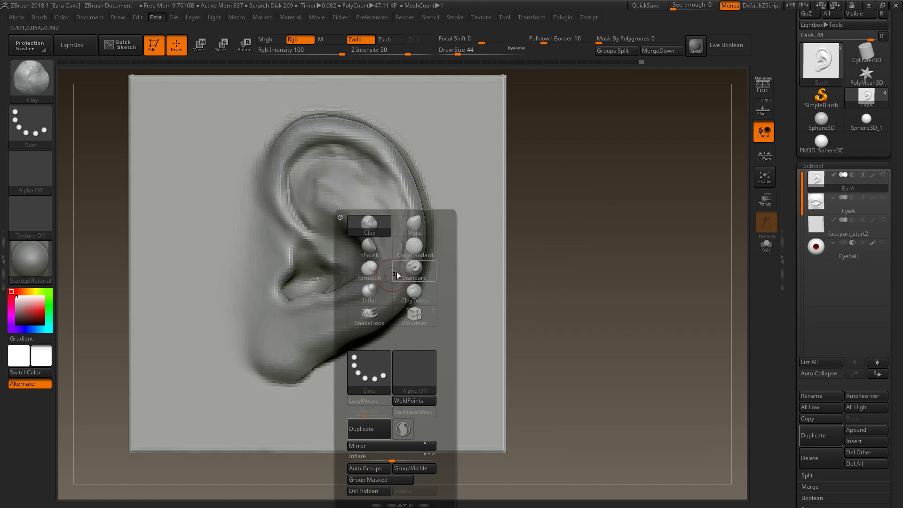
{"action": "key", "text": "m"}
{"action": "key", "text": "v"}
{"action": "key", "text": "s"}
{"action": "left_click_drag", "start_coordinate": [342, 286], "coordinate": [349, 291]}
{"action": "left_click_drag", "start_coordinate": [384, 254], "coordinate": [376, 252]}
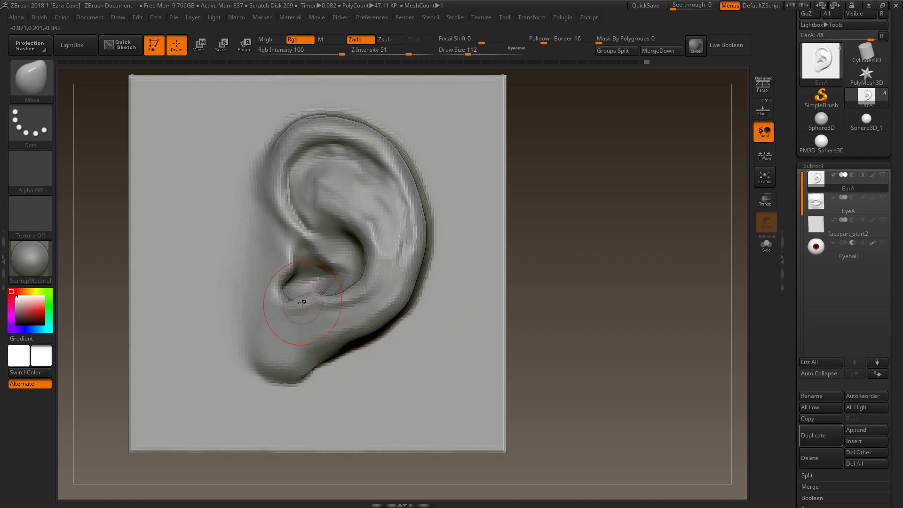
{"action": "key", "text": "s"}
{"action": "mouse_move", "coordinate": [279, 296]}
{"action": "left_mouse_down"}
{"action": "mouse_move", "coordinate": [295, 301]}
{"action": "mouse_move", "coordinate": [278, 287]}
{"action": "mouse_move", "coordinate": [291, 244]}
{"action": "mouse_move", "coordinate": [282, 278]}
{"action": "left_mouse_up"}
{"action": "left_click_drag", "start_coordinate": [286, 246], "coordinate": [269, 295]}
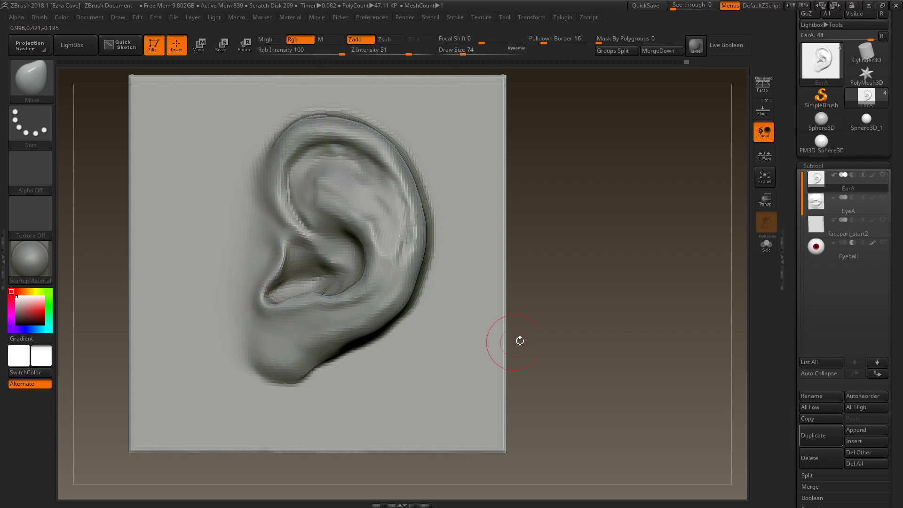
With DamStandard, cut a crease around the bottom of the earlobe where it meets the block, soften it, and remesh
{"action": "key", "text": "space"}
{"action": "key", "text": "space"}
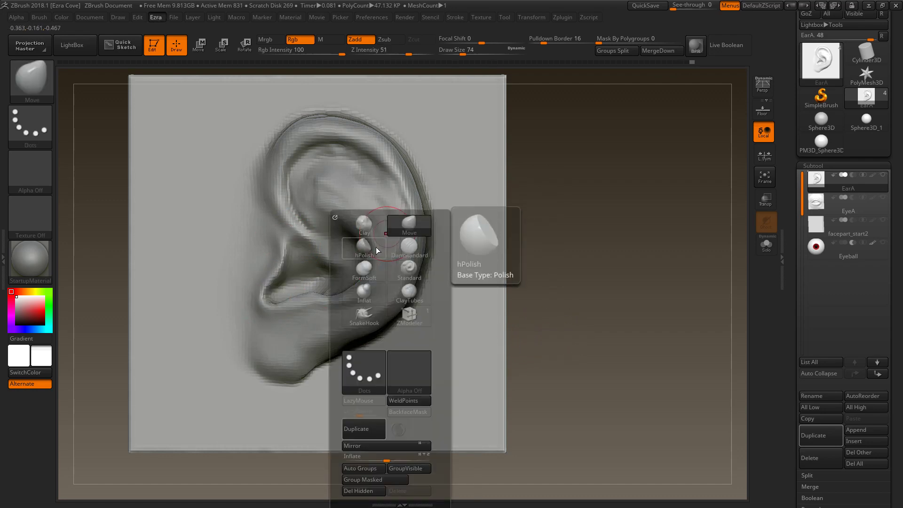
{"action": "left_click", "coordinate": [405, 250]}
{"action": "mouse_move", "coordinate": [290, 388]}
{"action": "left_mouse_down"}
{"action": "mouse_move", "coordinate": [277, 383]}
{"action": "mouse_move", "coordinate": [300, 378]}
{"action": "mouse_move", "coordinate": [253, 370]}
{"action": "mouse_move", "coordinate": [272, 387]}
{"action": "left_mouse_up"}
{"action": "mouse_move", "coordinate": [252, 356]}
{"action": "left_mouse_down"}
{"action": "mouse_move", "coordinate": [289, 378]}
{"action": "mouse_move", "coordinate": [265, 384]}
{"action": "left_mouse_up"}
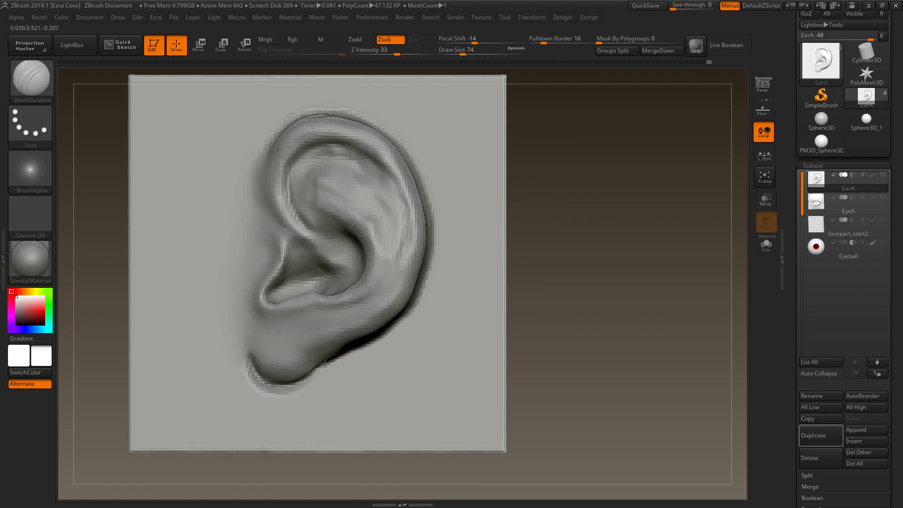
{"action": "left_click_drag", "start_coordinate": [316, 371], "coordinate": [329, 366]}
{"action": "left_click_drag", "start_coordinate": [246, 362], "coordinate": [282, 394], "text": "shift"}
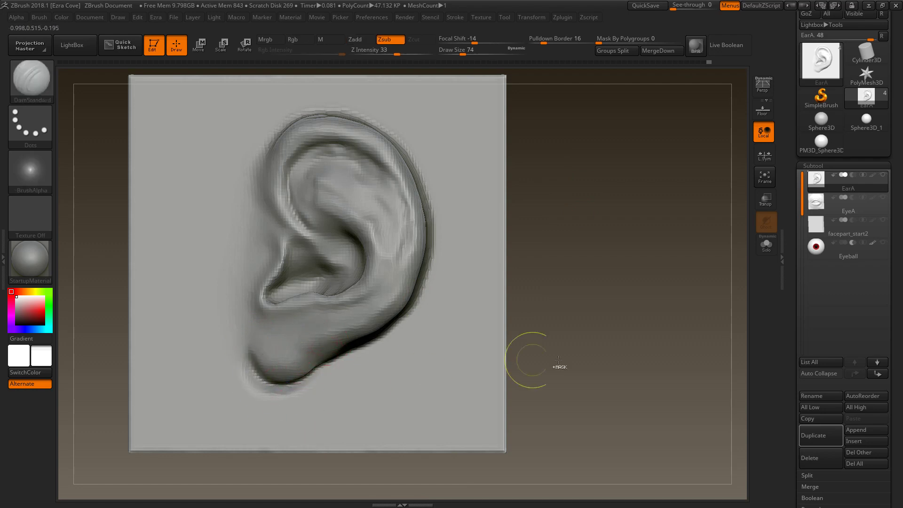
{"action": "left_click_drag", "start_coordinate": [538, 337], "coordinate": [320, 354]}
Cut a DamStandard crease along the ear's rear outer edge to separate the helix from the block
{"action": "left_click_drag", "start_coordinate": [399, 242], "coordinate": [363, 317]}
{"action": "mouse_move", "coordinate": [394, 242]}
{"action": "left_mouse_down"}
{"action": "mouse_move", "coordinate": [354, 325]}
{"action": "mouse_move", "coordinate": [329, 342]}
{"action": "left_mouse_up"}
{"action": "mouse_move", "coordinate": [393, 194]}
{"action": "left_mouse_down"}
{"action": "mouse_move", "coordinate": [393, 248]}
{"action": "mouse_move", "coordinate": [394, 237]}
{"action": "mouse_move", "coordinate": [378, 285]}
{"action": "left_mouse_up"}
{"action": "left_click_drag", "start_coordinate": [392, 220], "coordinate": [378, 287]}
{"action": "left_click_drag", "start_coordinate": [393, 205], "coordinate": [386, 258]}
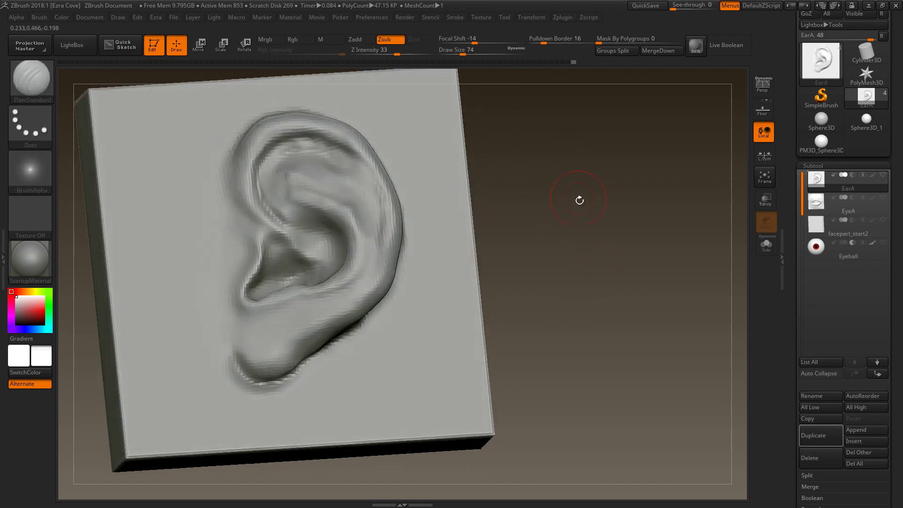
{"action": "left_click_drag", "start_coordinate": [579, 198], "coordinate": [570, 215]}
{"action": "left_click_drag", "start_coordinate": [375, 175], "coordinate": [401, 283]}
{"action": "left_click_drag", "start_coordinate": [355, 137], "coordinate": [393, 226]}
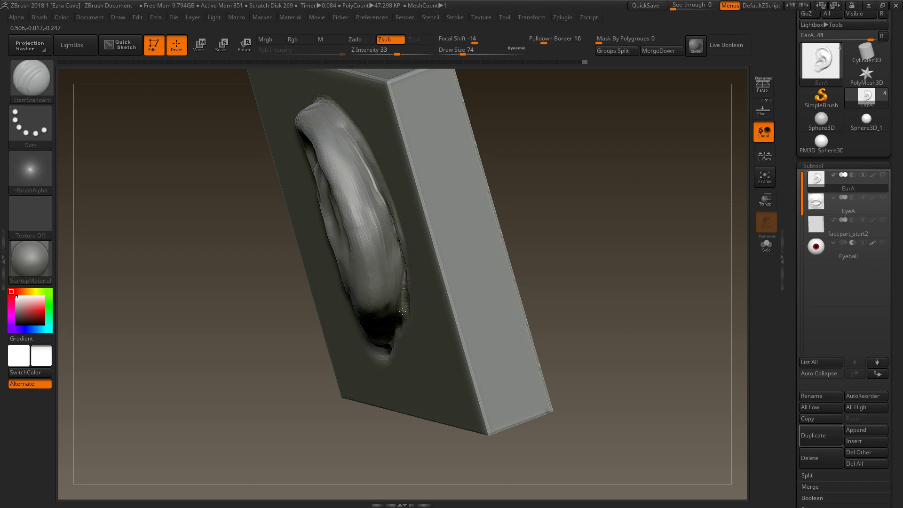
Smooth the back rim of the ear and the block surface around the helix's upper front edge
{"action": "mouse_move", "coordinate": [614, 163]}
{"action": "left_mouse_down"}
{"action": "mouse_move", "coordinate": [590, 176]}
{"action": "mouse_move", "coordinate": [552, 177]}
{"action": "left_mouse_up"}
{"action": "left_click_drag", "start_coordinate": [398, 207], "coordinate": [395, 351], "text": "shift"}
{"action": "mouse_move", "coordinate": [581, 212]}
{"action": "left_mouse_down"}
{"action": "mouse_move", "coordinate": [632, 233]}
{"action": "mouse_move", "coordinate": [593, 221]}
{"action": "left_mouse_up"}
{"action": "left_click_drag", "start_coordinate": [276, 156], "coordinate": [249, 206], "text": "shift"}
{"action": "left_click_drag", "start_coordinate": [276, 161], "coordinate": [242, 198], "text": "shift"}
{"action": "left_click_drag", "start_coordinate": [277, 156], "coordinate": [243, 200], "text": "shift"}
{"action": "mouse_move", "coordinate": [543, 164]}
{"action": "left_mouse_down"}
{"action": "mouse_move", "coordinate": [518, 190]}
{"action": "mouse_move", "coordinate": [514, 177]}
{"action": "mouse_move", "coordinate": [506, 224]}
{"action": "left_mouse_up"}
Following the ear anatomy reference, define the helix's inner edge, scapha and antitragus underside with DamStandard creases, and smooth the antihelix
{"action": "key", "text": "alt+Tab"}
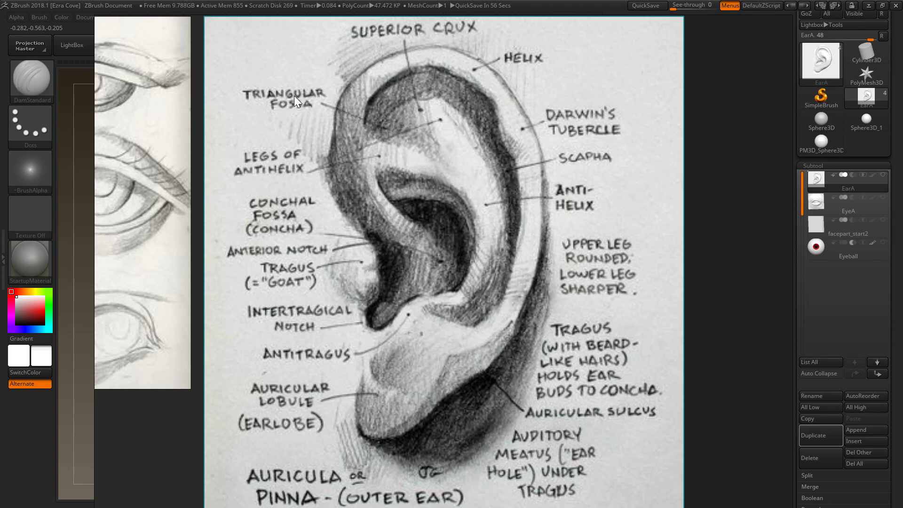
{"action": "key", "text": "alt+Tab"}
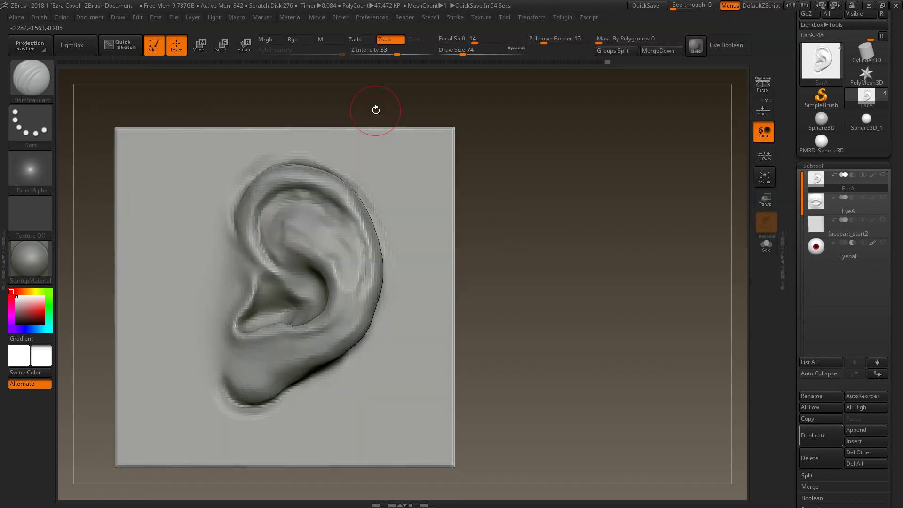
{"action": "key", "text": "shift"}
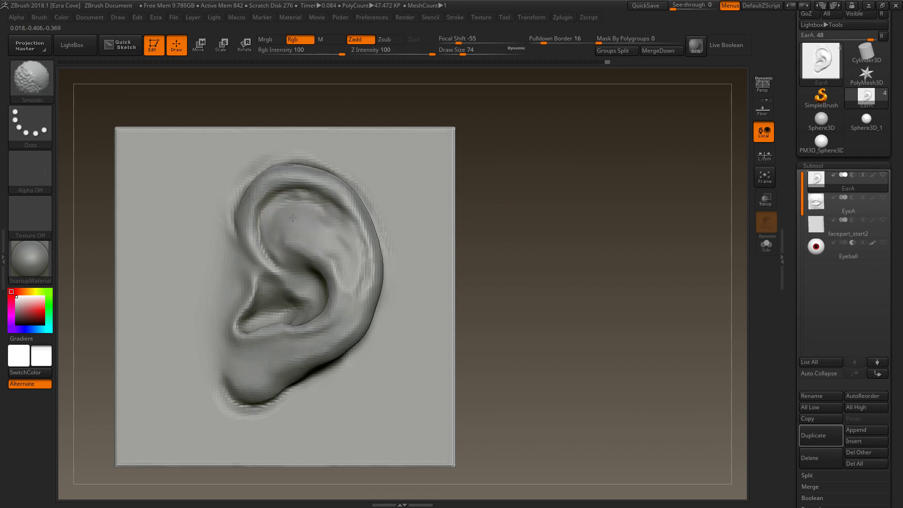
{"action": "left_click_drag", "start_coordinate": [280, 220], "coordinate": [261, 218]}
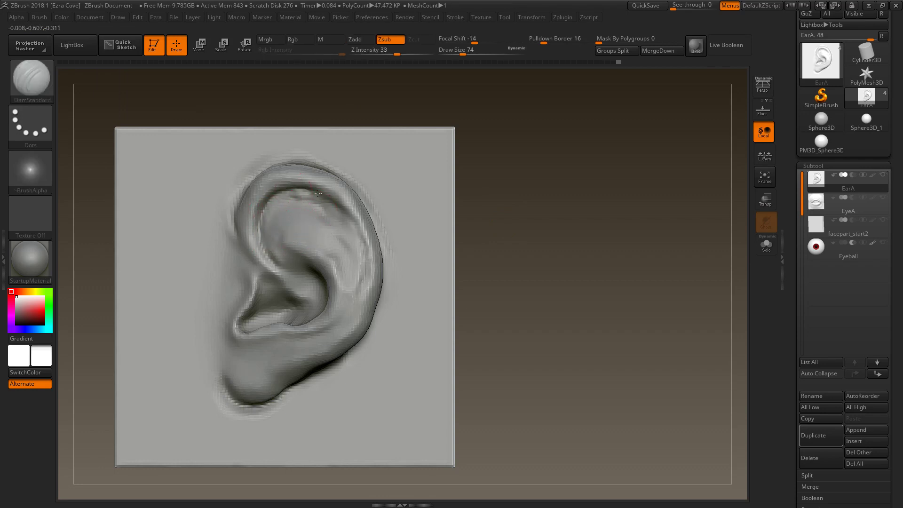
{"action": "mouse_move", "coordinate": [308, 191]}
{"action": "left_mouse_down"}
{"action": "mouse_move", "coordinate": [341, 203]}
{"action": "mouse_move", "coordinate": [330, 199]}
{"action": "left_mouse_up"}
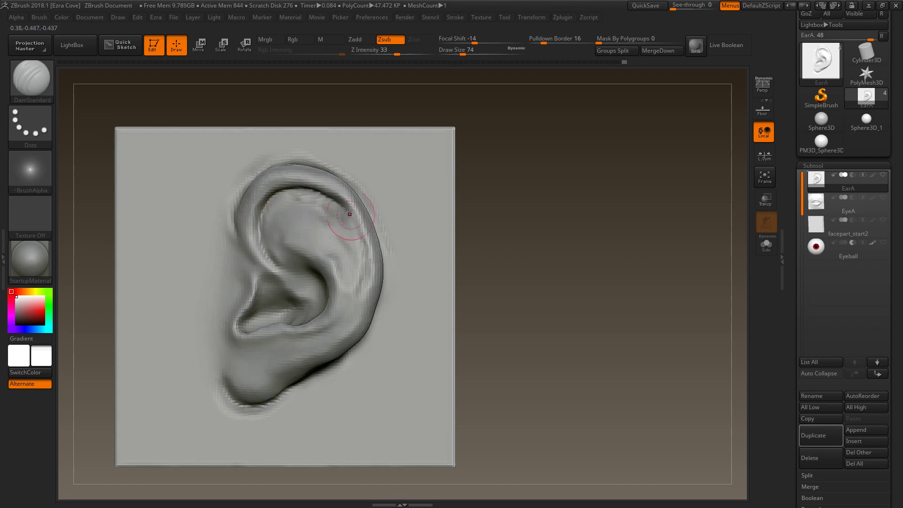
{"action": "mouse_move", "coordinate": [360, 236]}
{"action": "left_mouse_down"}
{"action": "mouse_move", "coordinate": [365, 277]}
{"action": "mouse_move", "coordinate": [344, 320]}
{"action": "left_mouse_up"}
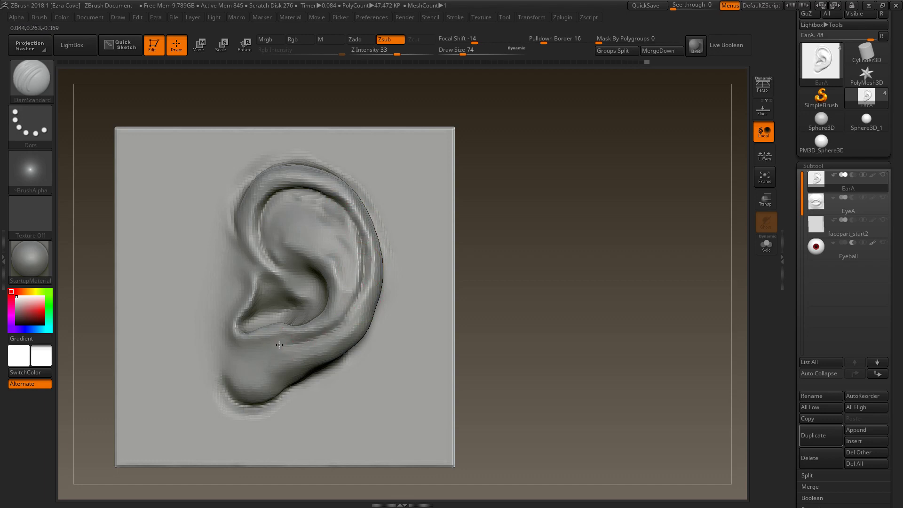
{"action": "left_click_drag", "start_coordinate": [271, 347], "coordinate": [285, 347]}
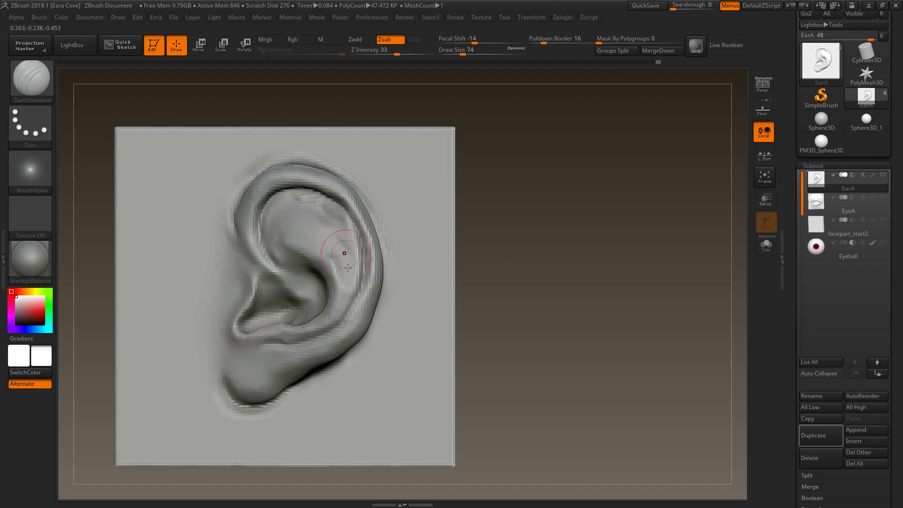
{"action": "left_click_drag", "start_coordinate": [349, 287], "coordinate": [346, 219], "text": "shift"}
With the Clay brush at draw size 41, carve the triangular fossa between the antihelix legs, checking it against the reference
{"action": "key", "text": "space"}
{"action": "left_click", "coordinate": [309, 239]}
{"action": "key", "text": "s"}
{"action": "left_click_drag", "start_coordinate": [305, 220], "coordinate": [282, 221]}
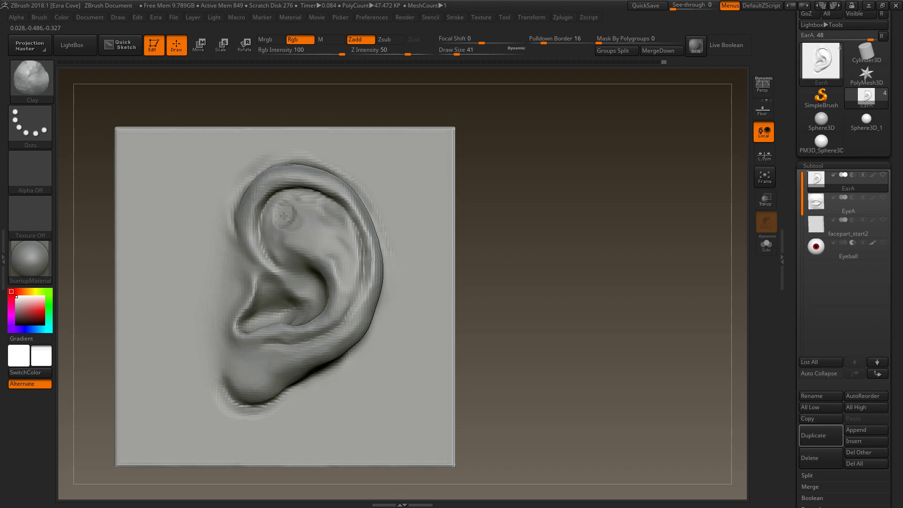
{"action": "key", "text": "alt+Tab"}
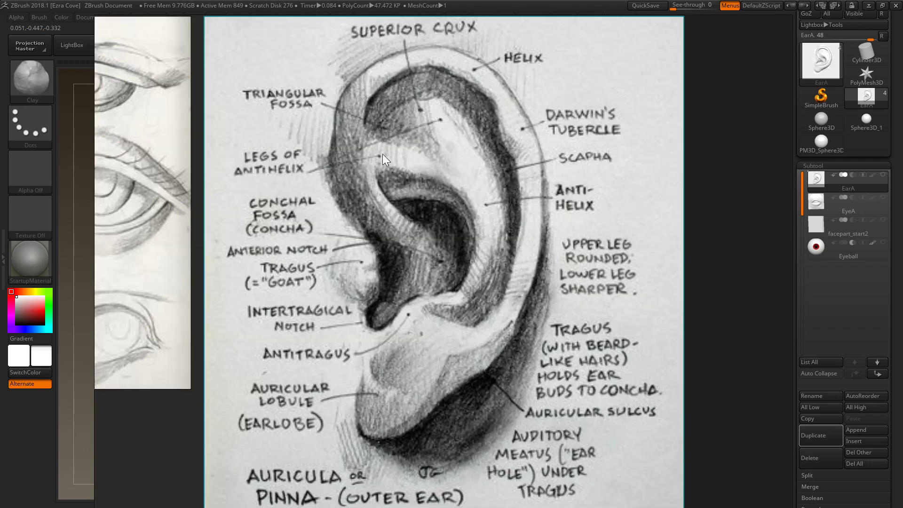
{"action": "key", "text": "alt+Tab"}
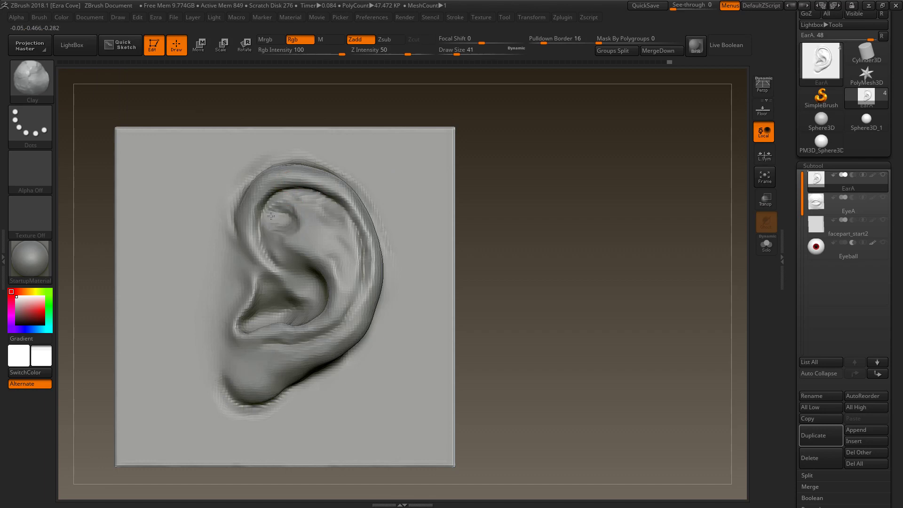
{"action": "left_click_drag", "start_coordinate": [281, 212], "coordinate": [294, 220]}
{"action": "left_click_drag", "start_coordinate": [282, 210], "coordinate": [295, 237]}
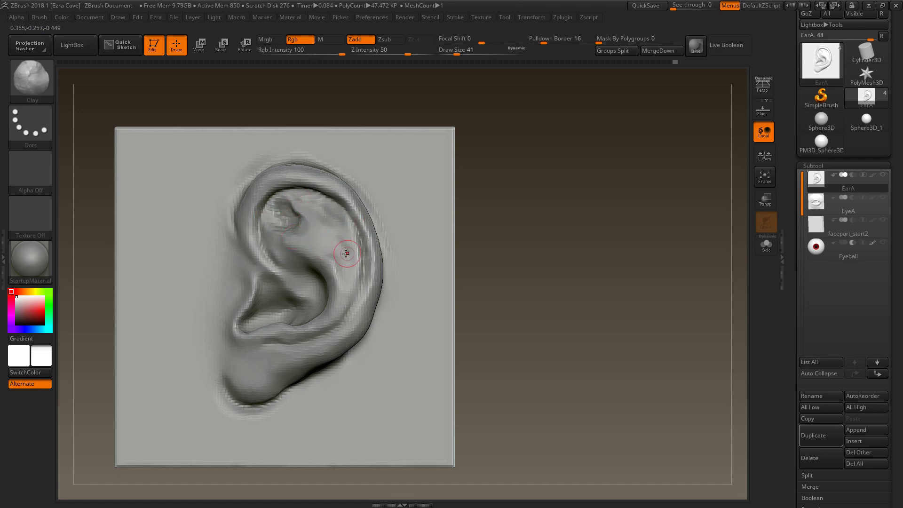
With Clay at draw size 62, shape the antihelix and its two legs around the triangular fossa, and smooth the fossa
{"action": "key", "text": "space"}
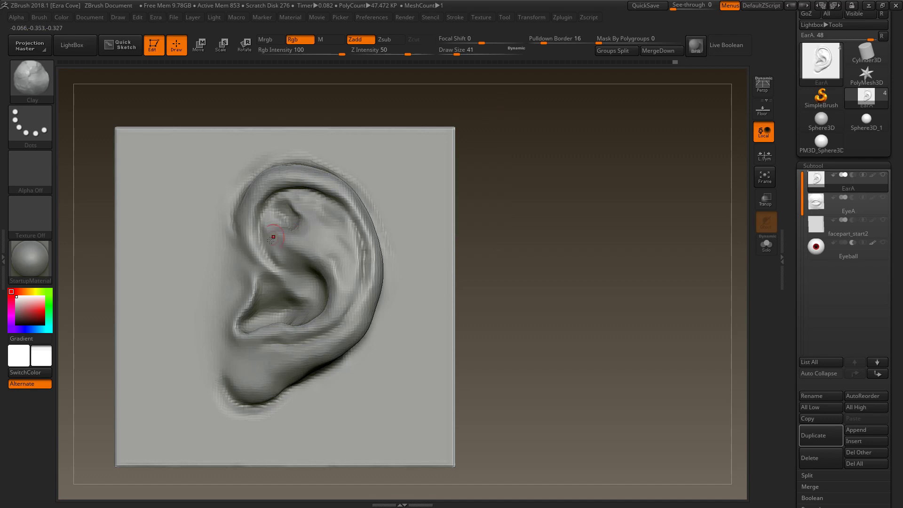
{"action": "key", "text": "s"}
{"action": "left_click", "coordinate": [283, 241]}
{"action": "left_click_drag", "start_coordinate": [278, 245], "coordinate": [321, 239]}
{"action": "left_click_drag", "start_coordinate": [340, 283], "coordinate": [329, 320]}
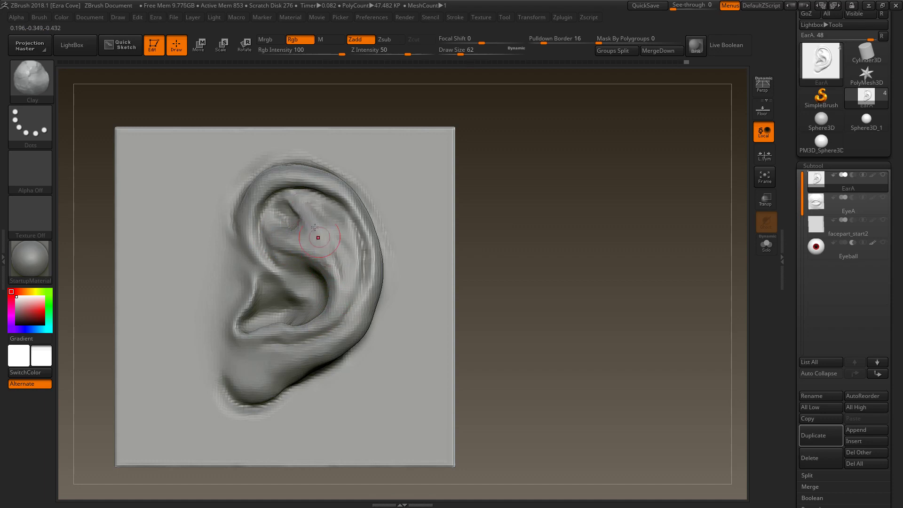
{"action": "left_click_drag", "start_coordinate": [299, 201], "coordinate": [292, 230]}
{"action": "left_click_drag", "start_coordinate": [338, 260], "coordinate": [338, 308]}
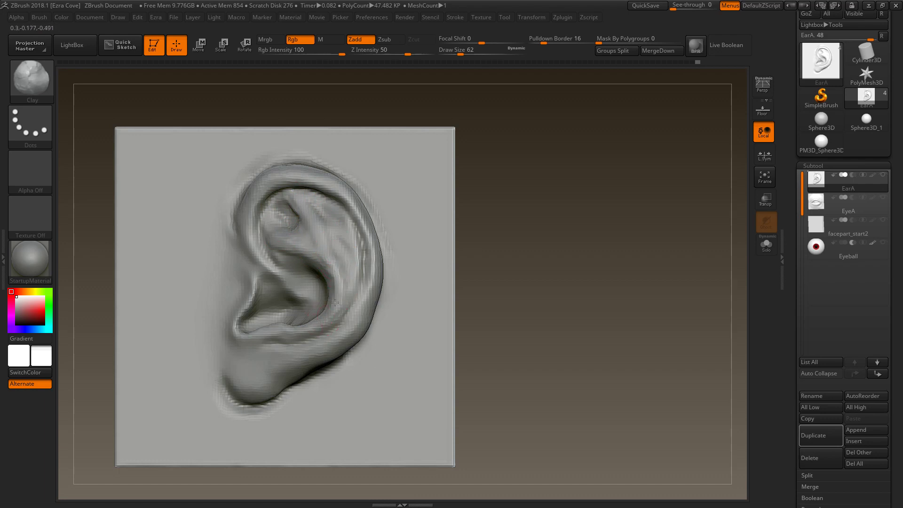
{"action": "key", "text": "shift"}
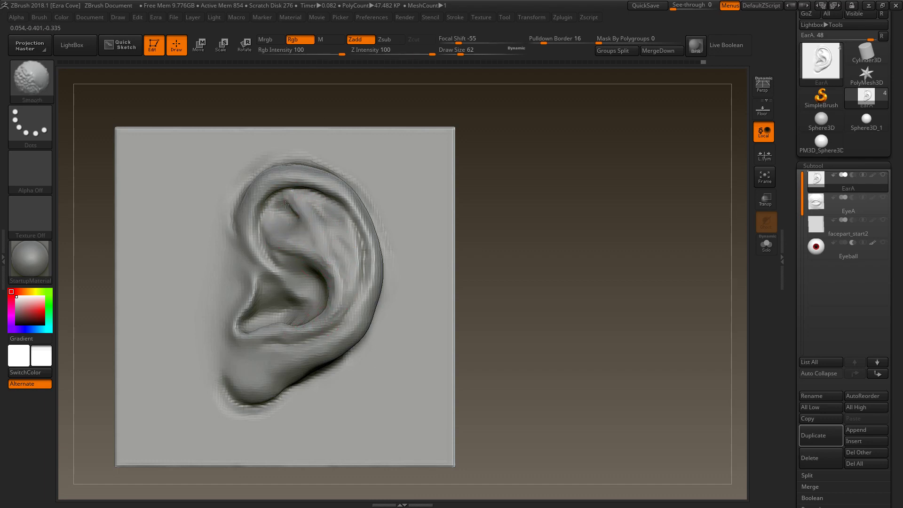
With Clay at draw size 44, deepen the ear-hole area behind the tragus and shape the floor above the intertragic notch
{"action": "mouse_move", "coordinate": [530, 287]}
{"action": "left_mouse_down", "text": "alt"}
{"action": "mouse_move", "coordinate": [531, 232]}
{"action": "mouse_move", "coordinate": [532, 275]}
{"action": "left_mouse_up", "text": "alt"}
{"action": "left_click_drag", "start_coordinate": [598, 276], "coordinate": [605, 207]}
{"action": "key", "text": "space"}
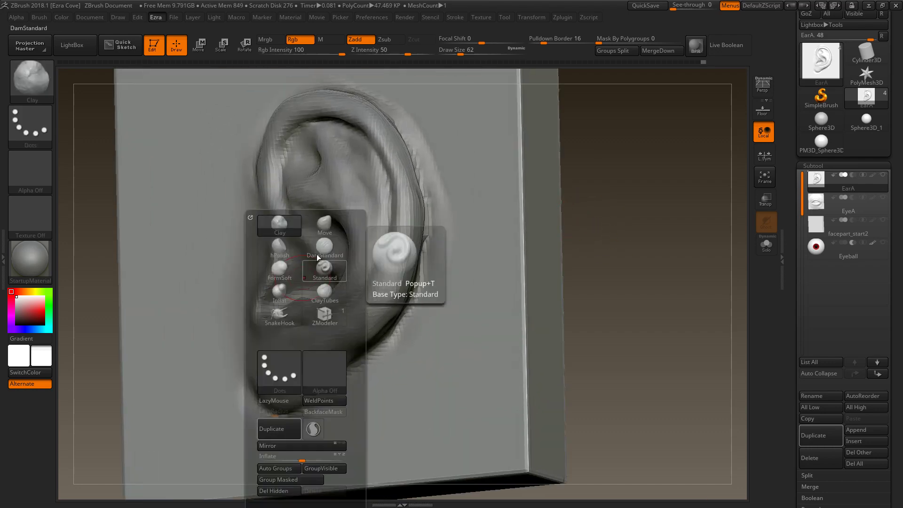
{"action": "key", "text": "s"}
{"action": "mouse_move", "coordinate": [310, 273]}
{"action": "left_mouse_down"}
{"action": "mouse_move", "coordinate": [291, 280]}
{"action": "mouse_move", "coordinate": [302, 269]}
{"action": "mouse_move", "coordinate": [290, 282]}
{"action": "mouse_move", "coordinate": [299, 270]}
{"action": "mouse_move", "coordinate": [294, 279]}
{"action": "mouse_move", "coordinate": [292, 263]}
{"action": "mouse_move", "coordinate": [302, 283]}
{"action": "mouse_move", "coordinate": [292, 266]}
{"action": "mouse_move", "coordinate": [285, 294]}
{"action": "left_mouse_up"}
{"action": "mouse_move", "coordinate": [294, 263]}
{"action": "left_mouse_down"}
{"action": "mouse_move", "coordinate": [295, 289]}
{"action": "mouse_move", "coordinate": [289, 268]}
{"action": "left_mouse_up"}
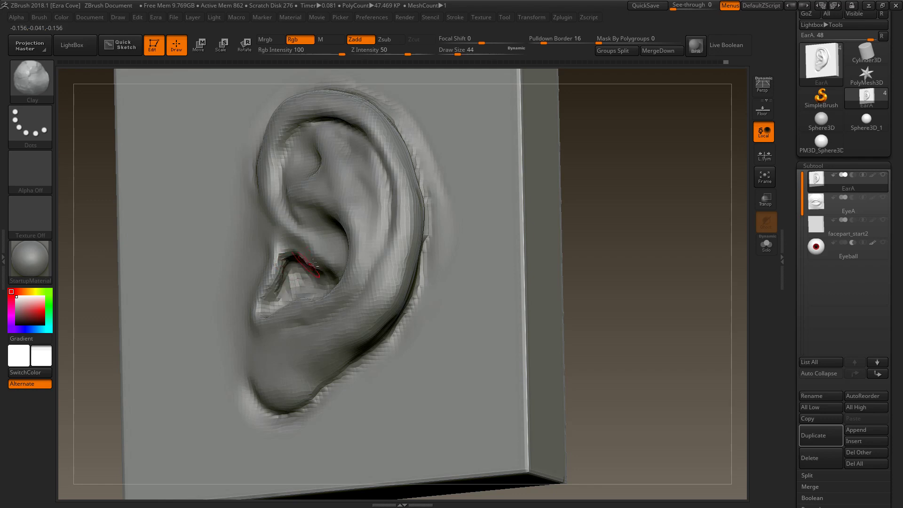
{"action": "mouse_move", "coordinate": [591, 232]}
{"action": "left_mouse_down", "text": "alt"}
{"action": "mouse_move", "coordinate": [593, 197]}
{"action": "mouse_move", "coordinate": [559, 268]}
{"action": "left_mouse_up", "text": "alt"}
{"action": "mouse_move", "coordinate": [286, 315]}
{"action": "left_mouse_down"}
{"action": "mouse_move", "coordinate": [299, 294]}
{"action": "mouse_move", "coordinate": [303, 308]}
{"action": "mouse_move", "coordinate": [304, 287]}
{"action": "mouse_move", "coordinate": [293, 308]}
{"action": "mouse_move", "coordinate": [299, 288]}
{"action": "left_mouse_up"}
{"action": "mouse_move", "coordinate": [609, 237]}
{"action": "left_mouse_down", "text": "alt"}
{"action": "mouse_move", "coordinate": [582, 175]}
{"action": "mouse_move", "coordinate": [580, 219]}
{"action": "left_mouse_up", "text": "alt"}
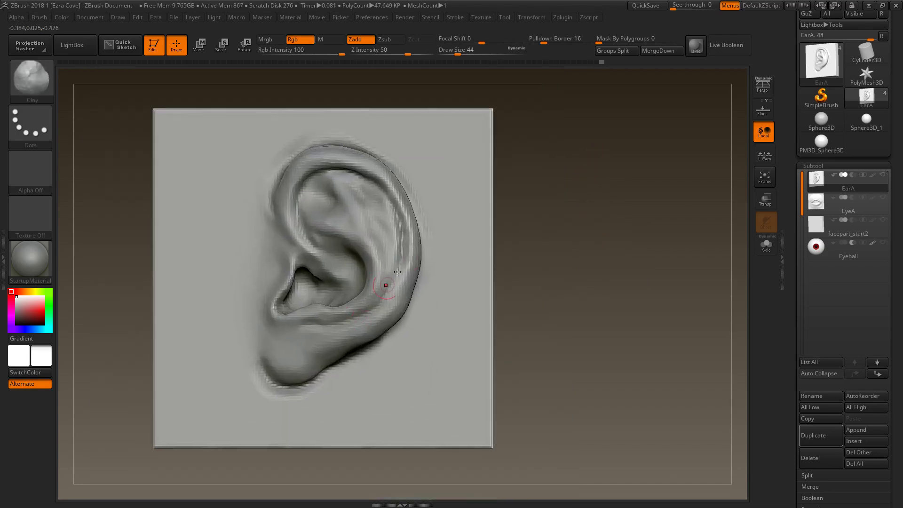
Recheck the anatomy reference and sharpen the crease beneath the upper helix with DamStandard
{"action": "key", "text": "alt+Tab"}
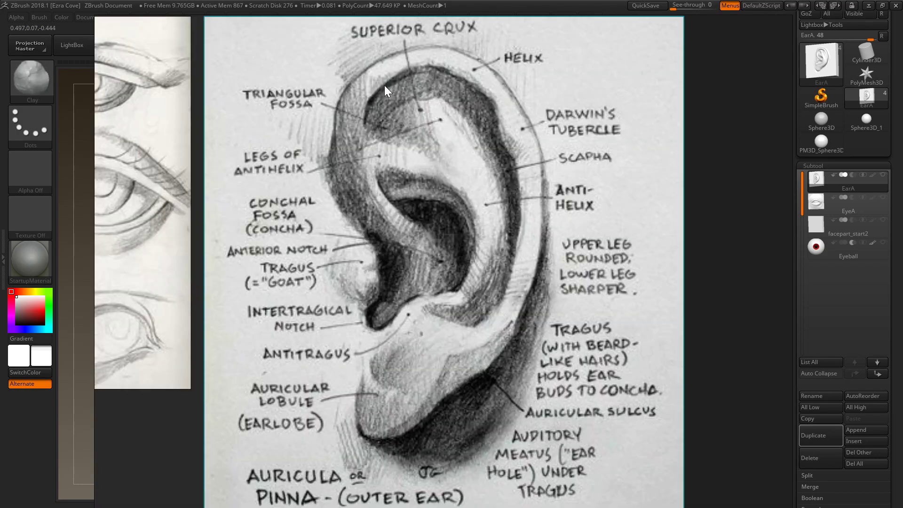
{"action": "key", "text": "alt+Tab"}
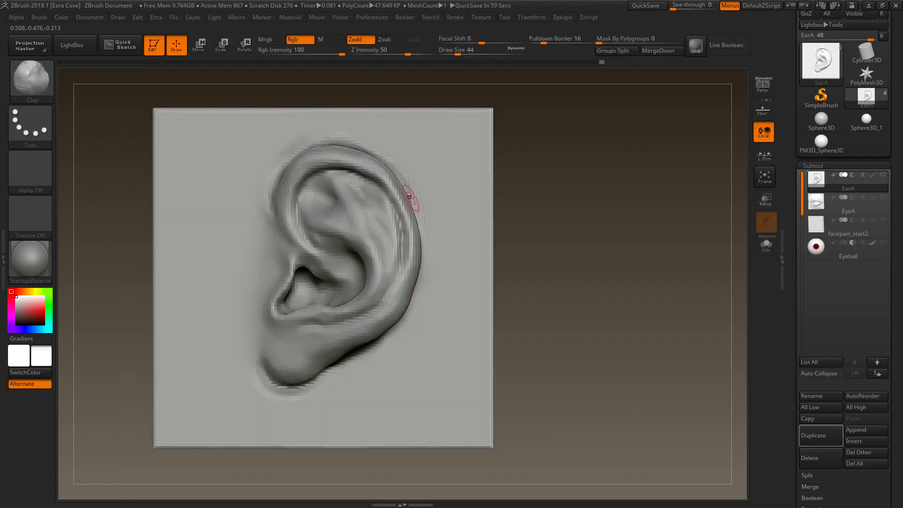
{"action": "key", "text": "space"}
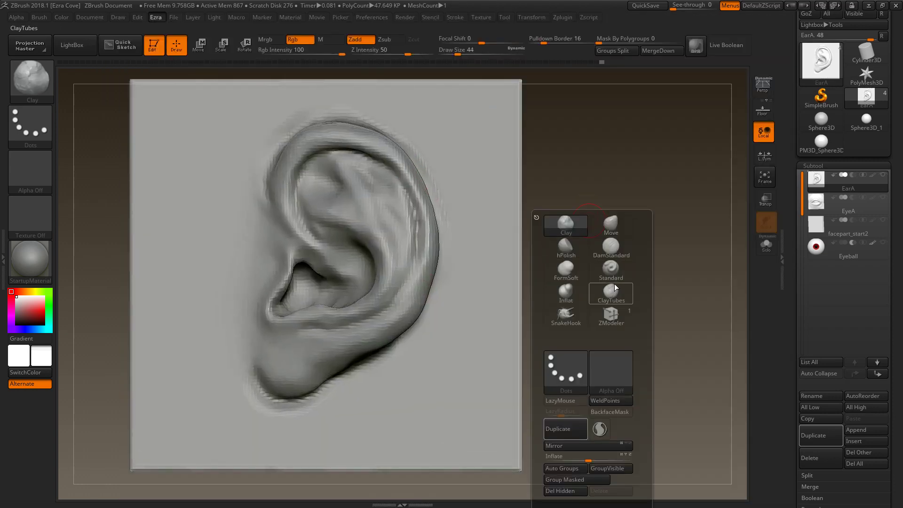
{"action": "left_click", "coordinate": [611, 249]}
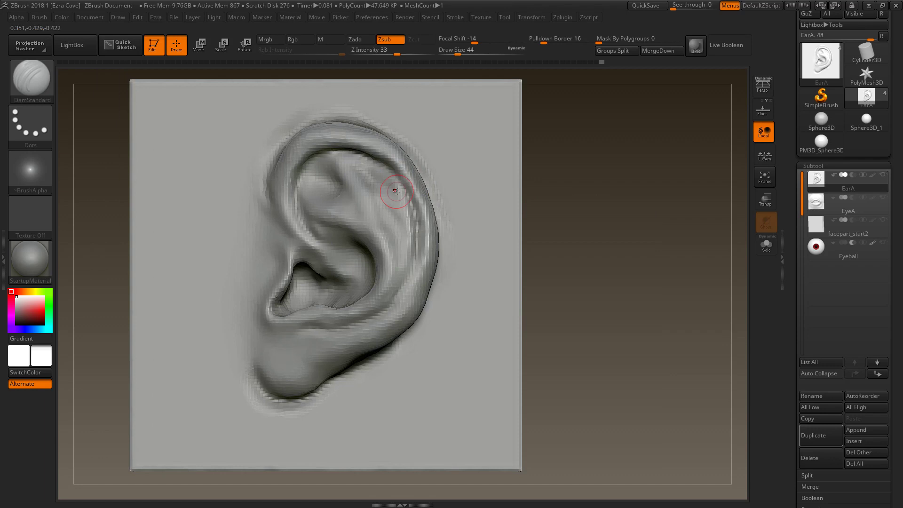
{"action": "left_click_drag", "start_coordinate": [571, 128], "coordinate": [557, 124]}
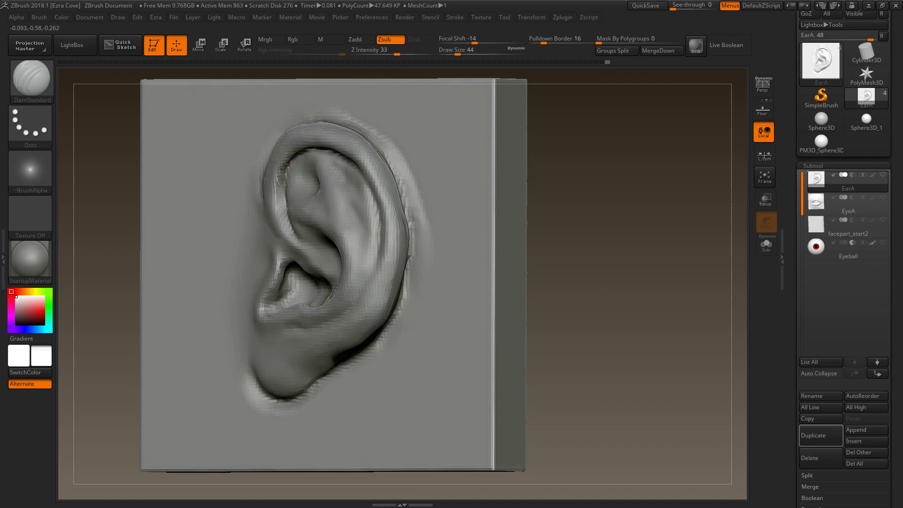
{"action": "left_click_drag", "start_coordinate": [588, 183], "coordinate": [631, 188]}
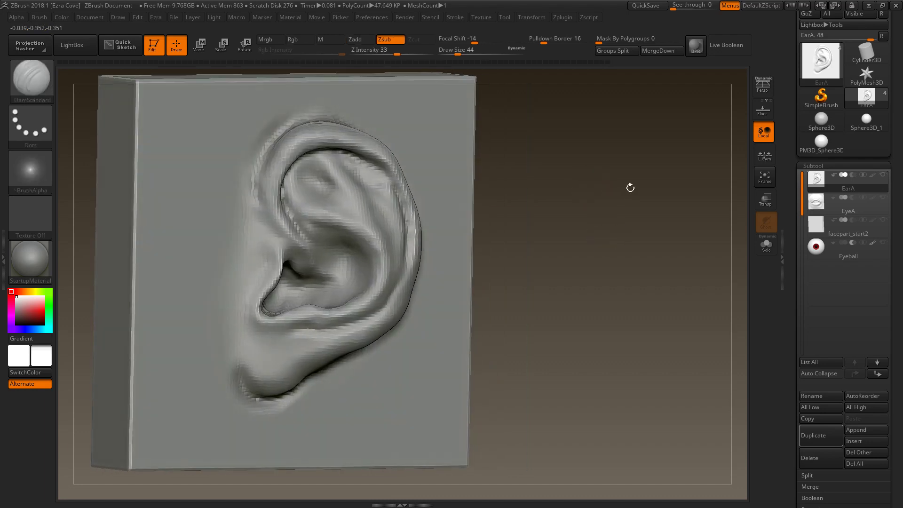
{"action": "mouse_move", "coordinate": [310, 155]}
{"action": "left_mouse_down"}
{"action": "mouse_move", "coordinate": [348, 153]}
{"action": "mouse_move", "coordinate": [382, 175]}
{"action": "mouse_move", "coordinate": [402, 209]}
{"action": "left_mouse_up"}
Extend the DamStandard crease down the scapha along the rear helix, and smooth the antihelix surface beside it
{"action": "left_click_drag", "start_coordinate": [605, 213], "coordinate": [549, 224]}
{"action": "mouse_move", "coordinate": [411, 199]}
{"action": "left_mouse_down"}
{"action": "mouse_move", "coordinate": [401, 293]}
{"action": "mouse_move", "coordinate": [360, 314]}
{"action": "left_mouse_up"}
{"action": "mouse_move", "coordinate": [562, 245]}
{"action": "left_mouse_down"}
{"action": "mouse_move", "coordinate": [619, 237]}
{"action": "mouse_move", "coordinate": [565, 220]}
{"action": "left_mouse_up"}
{"action": "mouse_move", "coordinate": [400, 250]}
{"action": "left_mouse_down", "text": "shift"}
{"action": "mouse_move", "coordinate": [387, 205]}
{"action": "mouse_move", "coordinate": [363, 174]}
{"action": "left_mouse_up", "text": "shift"}
{"action": "mouse_move", "coordinate": [558, 310]}
{"action": "left_mouse_down"}
{"action": "mouse_move", "coordinate": [613, 280]}
{"action": "mouse_move", "coordinate": [603, 272]}
{"action": "mouse_move", "coordinate": [593, 292]}
{"action": "left_mouse_up"}
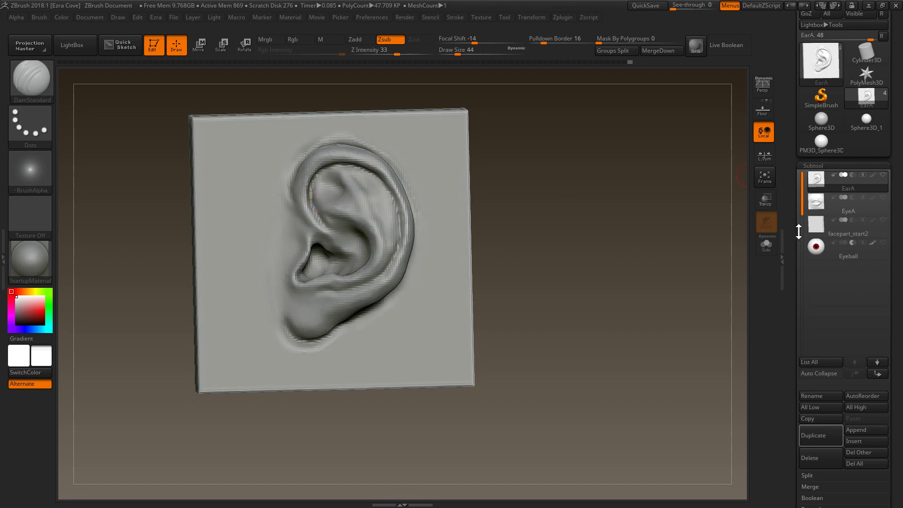
Remesh EarA with DynaMesh at resolution 256
{"action": "left_click", "coordinate": [816, 167]}
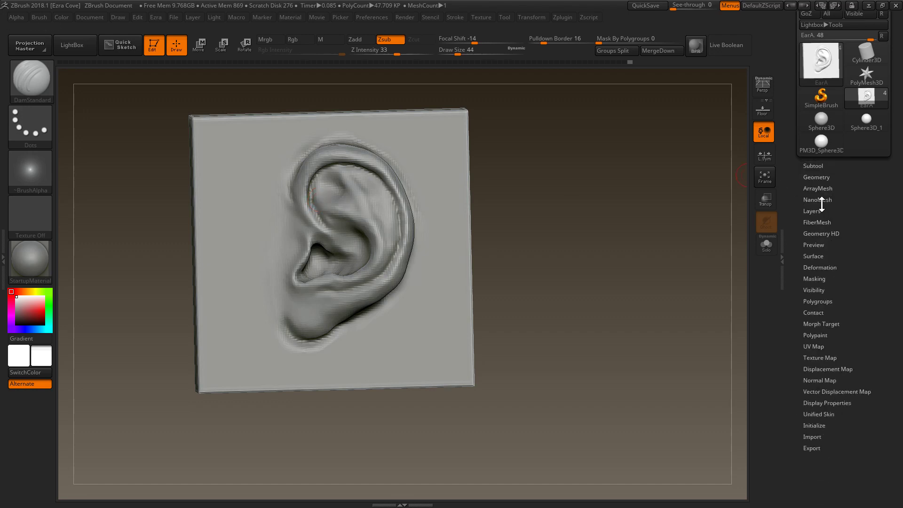
{"action": "left_click", "coordinate": [817, 179]}
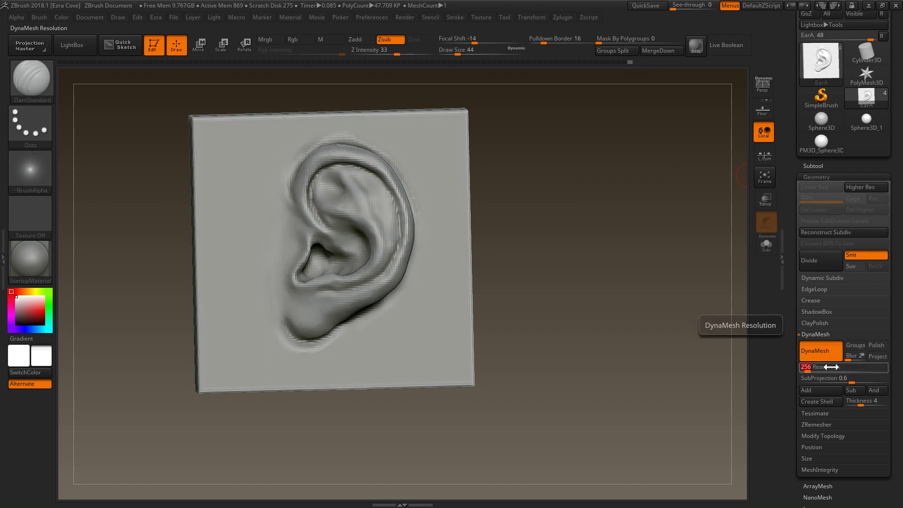
{"action": "mouse_move", "coordinate": [536, 296]}
{"action": "left_mouse_down", "text": "ctrl"}
{"action": "mouse_move", "coordinate": [529, 243]}
{"action": "mouse_move", "coordinate": [539, 236]}
{"action": "mouse_move", "coordinate": [535, 273]}
{"action": "left_mouse_up", "text": "ctrl"}
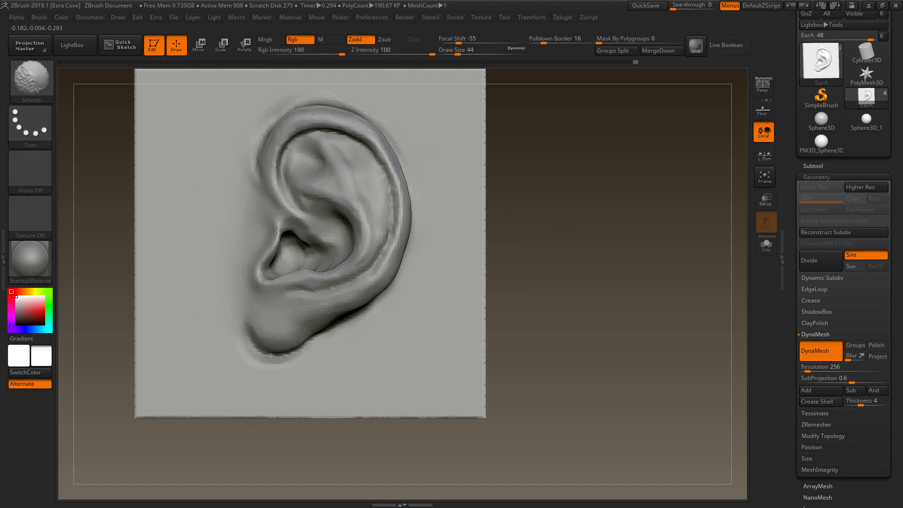
Soften the surface in front of the tragus with FormSoft at draw size 44, and smooth its transition into the block
{"action": "left_click_drag", "start_coordinate": [259, 263], "coordinate": [260, 288], "text": "shift"}
{"action": "key", "text": "b"}
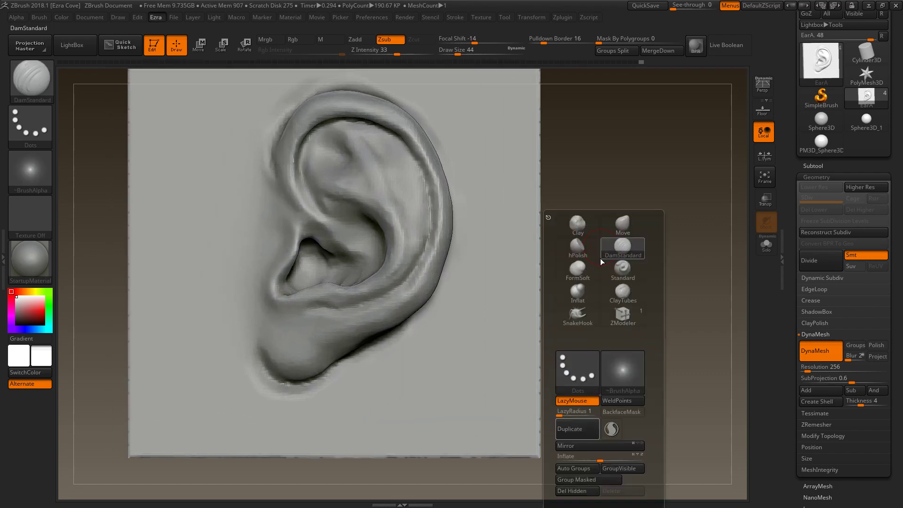
{"action": "left_click", "coordinate": [581, 264]}
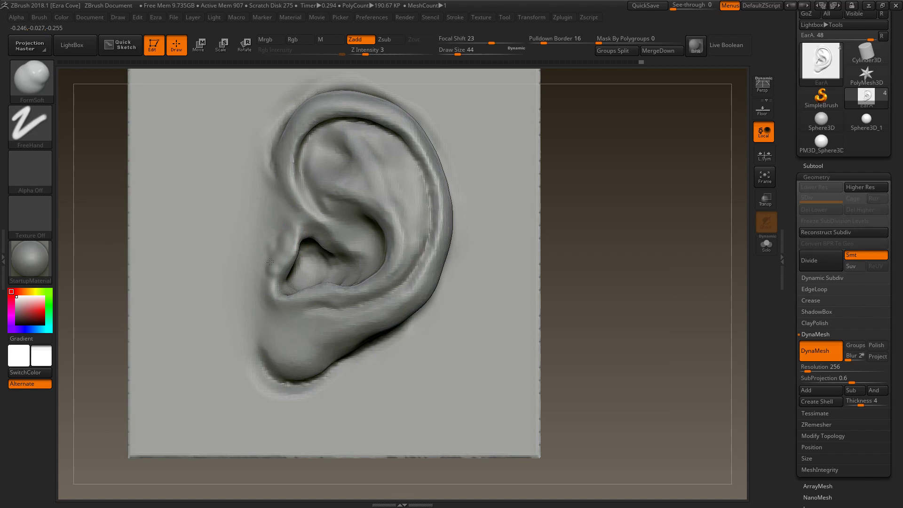
{"action": "key", "text": "shift"}
{"action": "mouse_move", "coordinate": [289, 235]}
{"action": "left_mouse_down", "text": "shift"}
{"action": "mouse_move", "coordinate": [274, 233]}
{"action": "mouse_move", "coordinate": [273, 244]}
{"action": "left_mouse_up", "text": "shift"}
{"action": "key", "text": "shift"}
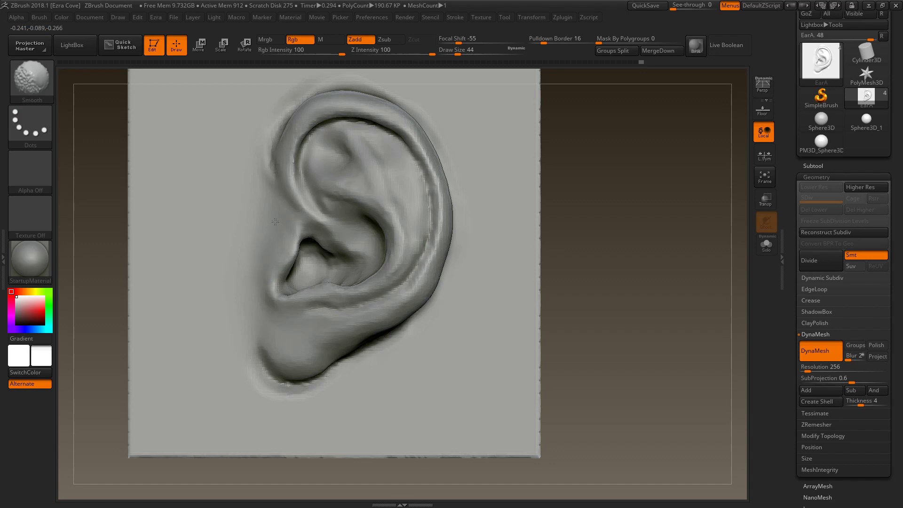
{"action": "left_click_drag", "start_coordinate": [279, 227], "coordinate": [275, 255], "text": "shift"}
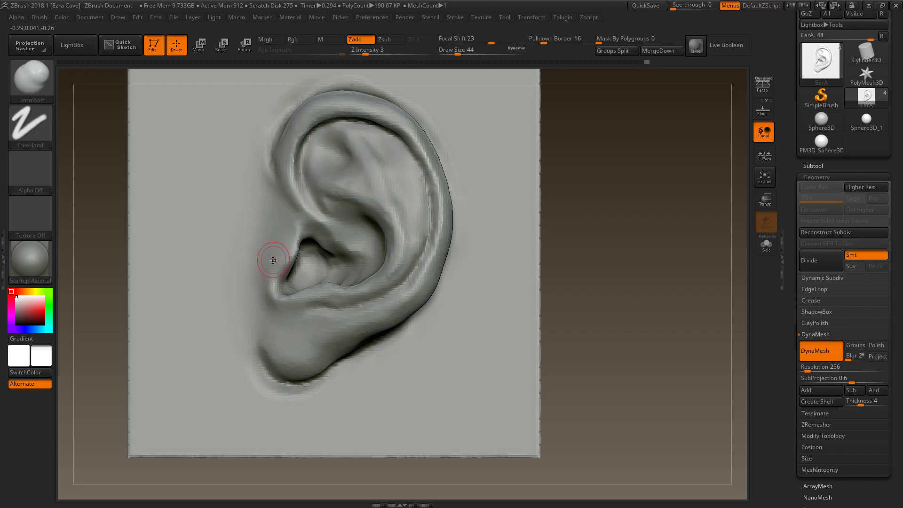
Build up the area in front of the helix root with FormSoft and smooth it
{"action": "key", "text": "shift"}
{"action": "mouse_move", "coordinate": [263, 169]}
{"action": "left_mouse_down", "text": "shift"}
{"action": "mouse_move", "coordinate": [267, 153]}
{"action": "mouse_move", "coordinate": [264, 186]}
{"action": "mouse_move", "coordinate": [281, 188]}
{"action": "mouse_move", "coordinate": [275, 175]}
{"action": "left_mouse_up", "text": "shift"}
{"action": "key", "text": "shift"}
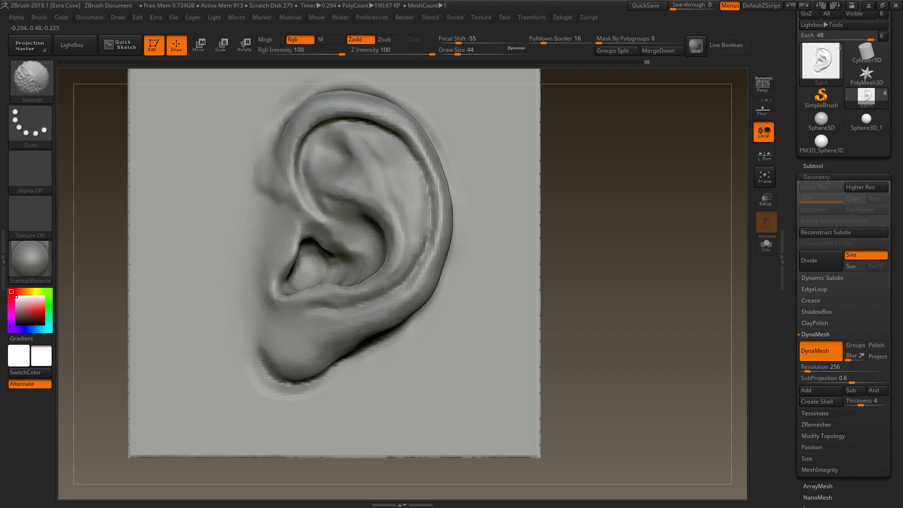
With Move at draw size 245, adjust the ear's outer contour along the rear helix and over its upper curve
{"action": "mouse_move", "coordinate": [588, 188]}
{"action": "left_mouse_down", "text": "alt"}
{"action": "mouse_move", "coordinate": [619, 151]}
{"action": "mouse_move", "coordinate": [579, 161]}
{"action": "mouse_move", "coordinate": [575, 214]}
{"action": "mouse_move", "coordinate": [576, 197]}
{"action": "left_mouse_up", "text": "alt"}
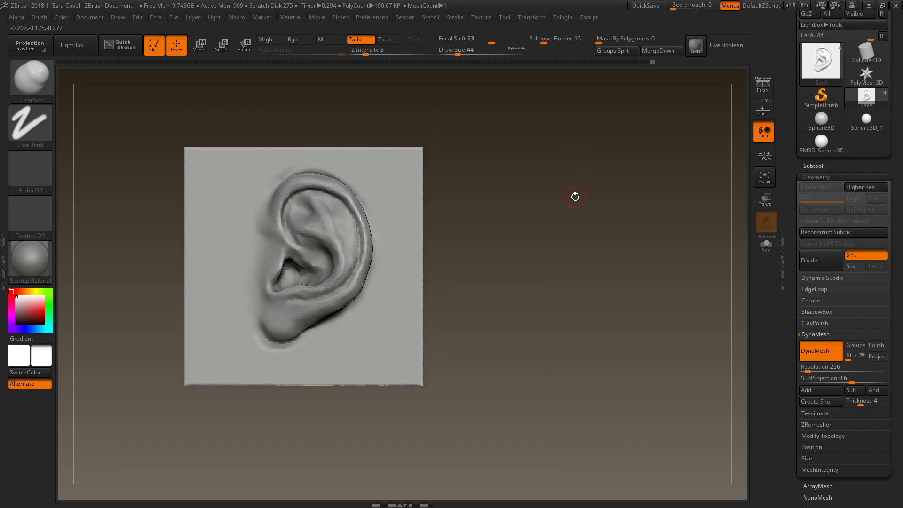
{"action": "left_click_drag", "start_coordinate": [500, 188], "coordinate": [522, 223], "text": "alt"}
{"action": "key", "text": "b"}
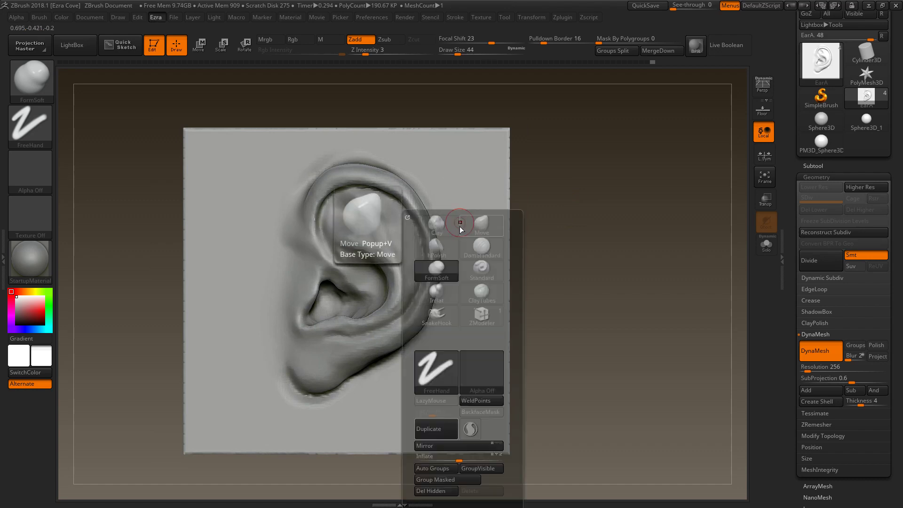
{"action": "key", "text": "m"}
{"action": "key", "text": "v"}
{"action": "key", "text": "s"}
{"action": "left_click_drag", "start_coordinate": [432, 228], "coordinate": [435, 227]}
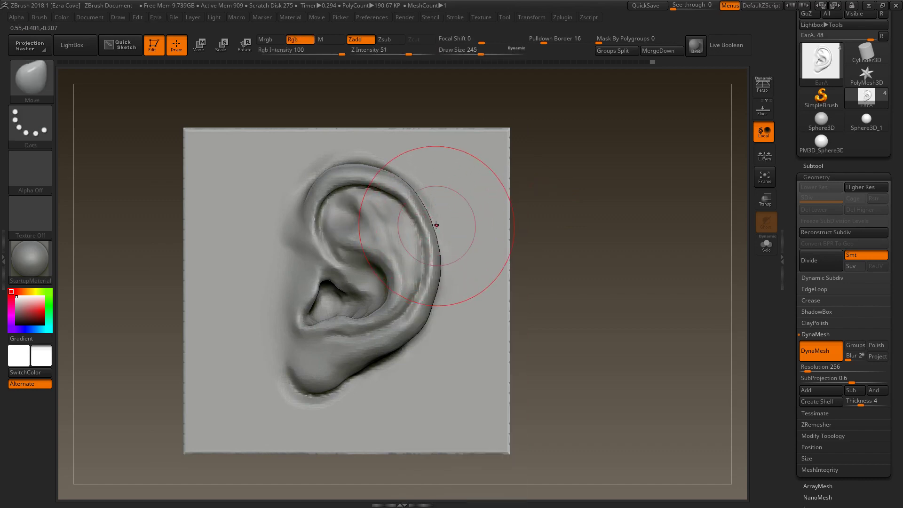
{"action": "left_click_drag", "start_coordinate": [429, 270], "coordinate": [426, 270]}
{"action": "left_click_drag", "start_coordinate": [426, 322], "coordinate": [423, 320]}
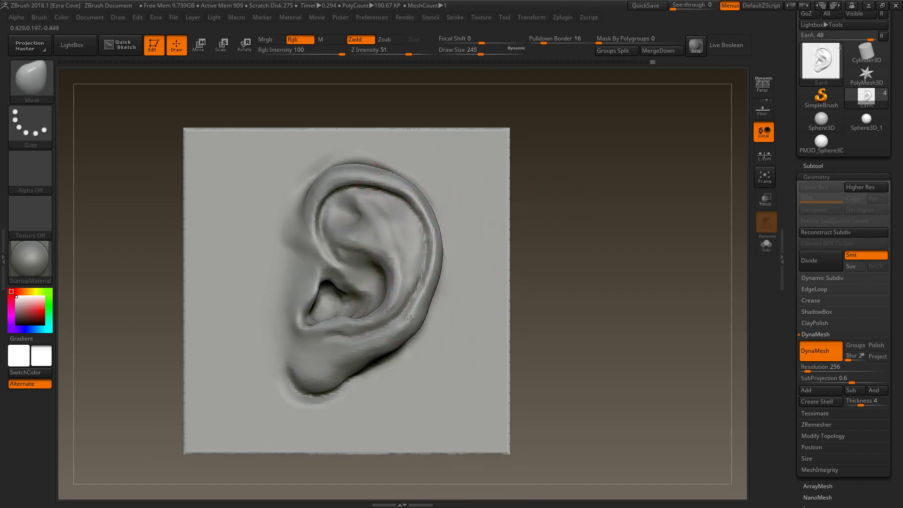
{"action": "left_click_drag", "start_coordinate": [359, 162], "coordinate": [334, 175]}
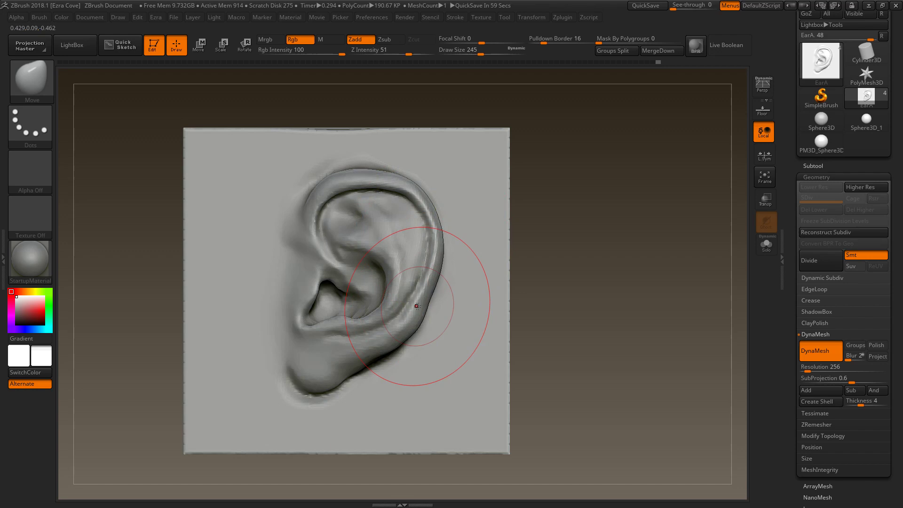
Mask the block surface above and behind the ear with lasso masks that follow the helix edge
{"action": "mouse_move", "coordinate": [580, 208]}
{"action": "left_mouse_down"}
{"action": "mouse_move", "coordinate": [546, 221]}
{"action": "mouse_move", "coordinate": [559, 226]}
{"action": "mouse_move", "coordinate": [527, 231]}
{"action": "mouse_move", "coordinate": [650, 207]}
{"action": "mouse_move", "coordinate": [616, 215]}
{"action": "left_mouse_up"}
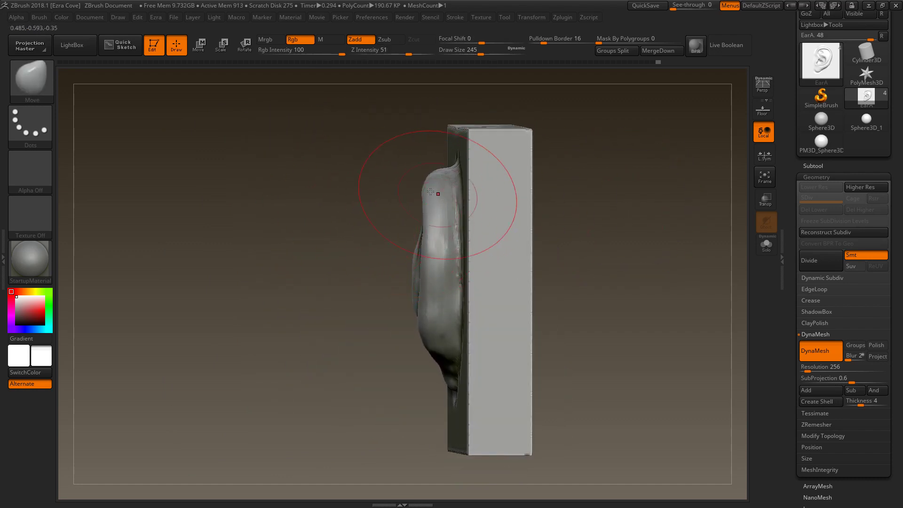
{"action": "mouse_move", "coordinate": [637, 226]}
{"action": "left_mouse_down"}
{"action": "mouse_move", "coordinate": [588, 228]}
{"action": "mouse_move", "coordinate": [651, 230]}
{"action": "mouse_move", "coordinate": [627, 238]}
{"action": "left_mouse_up"}
{"action": "key", "text": "ctrl"}
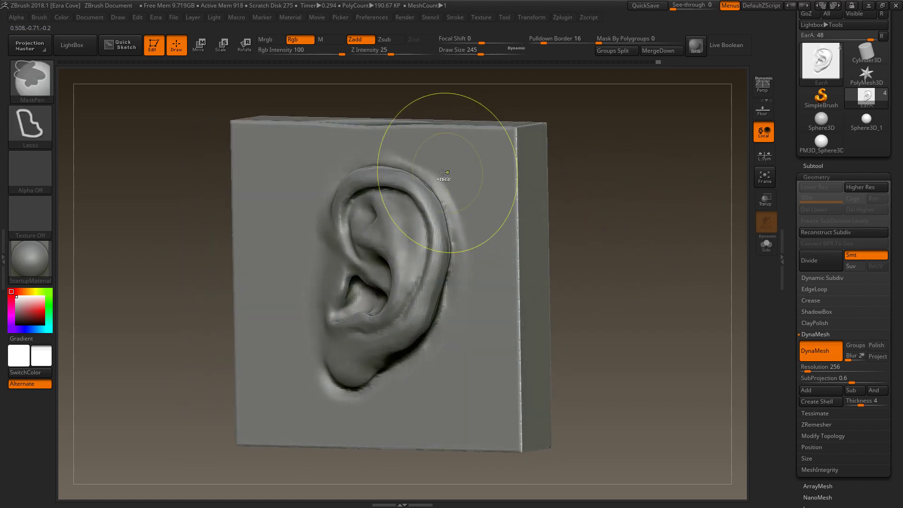
{"action": "left_click_drag", "start_coordinate": [452, 309], "coordinate": [432, 121], "text": "ctrl"}
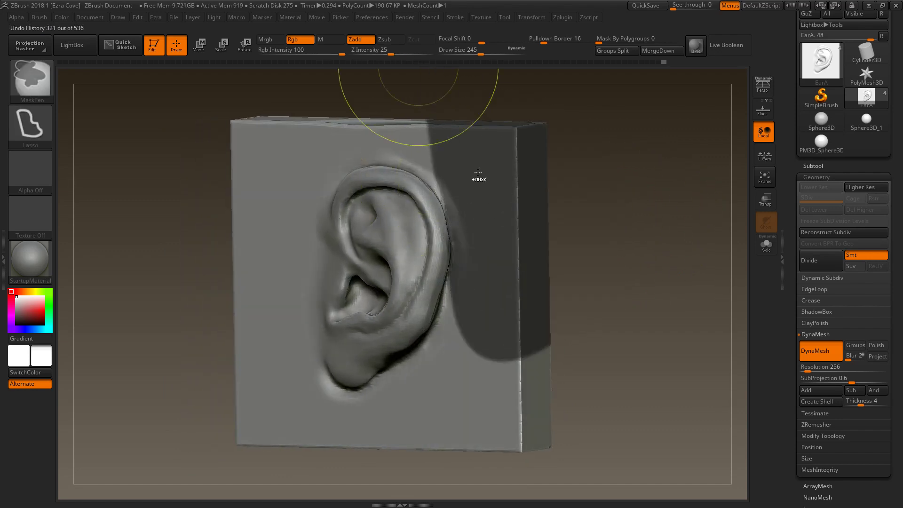
{"action": "mouse_move", "coordinate": [409, 165]}
{"action": "left_mouse_down", "text": "ctrl"}
{"action": "mouse_move", "coordinate": [264, 155]}
{"action": "mouse_move", "coordinate": [266, 92]}
{"action": "left_mouse_up", "text": "ctrl"}
{"action": "left_click_drag", "start_coordinate": [266, 92], "coordinate": [450, 202]}
{"action": "key", "text": "ctrl"}
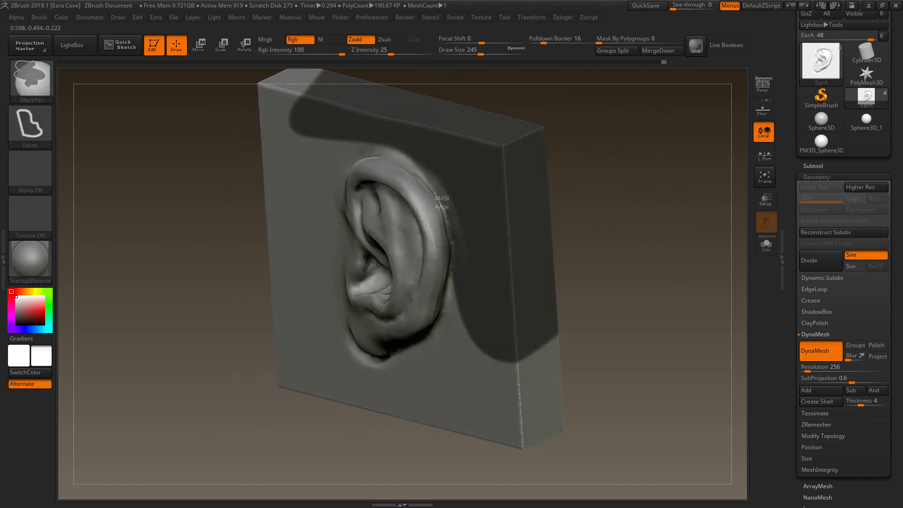
{"action": "mouse_move", "coordinate": [361, 155]}
{"action": "left_mouse_down", "text": "ctrl"}
{"action": "mouse_move", "coordinate": [271, 94]}
{"action": "mouse_move", "coordinate": [615, 111]}
{"action": "mouse_move", "coordinate": [607, 188]}
{"action": "mouse_move", "coordinate": [538, 219]}
{"action": "left_mouse_up", "text": "ctrl"}
Reshape the back of the helix beside the masked block with Move, reducing the draw size from 245 to 149
{"action": "mouse_move", "coordinate": [607, 303]}
{"action": "left_mouse_down"}
{"action": "mouse_move", "coordinate": [603, 250]}
{"action": "mouse_move", "coordinate": [594, 249]}
{"action": "left_mouse_up"}
{"action": "mouse_move", "coordinate": [424, 235]}
{"action": "left_mouse_down"}
{"action": "mouse_move", "coordinate": [409, 232]}
{"action": "mouse_move", "coordinate": [410, 249]}
{"action": "left_mouse_up"}
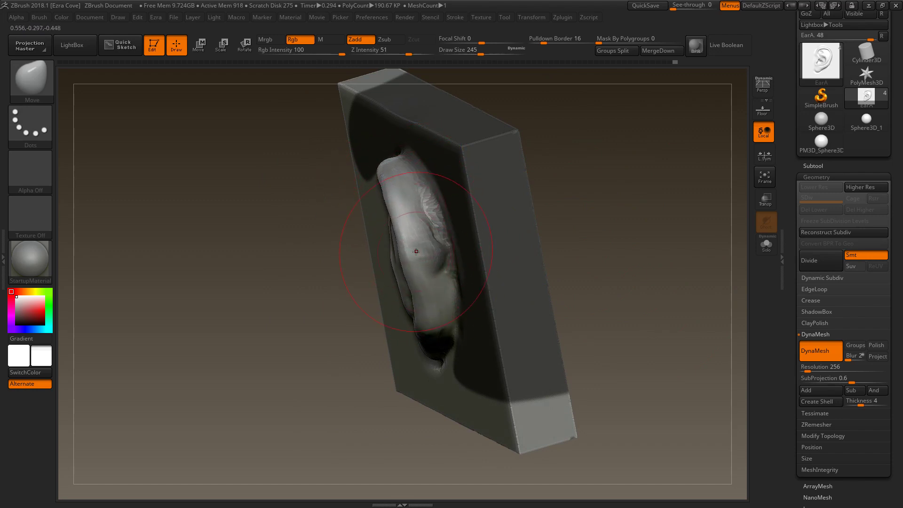
{"action": "left_click_drag", "start_coordinate": [551, 181], "coordinate": [559, 229]}
{"action": "key", "text": "s"}
{"action": "left_click_drag", "start_coordinate": [433, 236], "coordinate": [421, 236]}
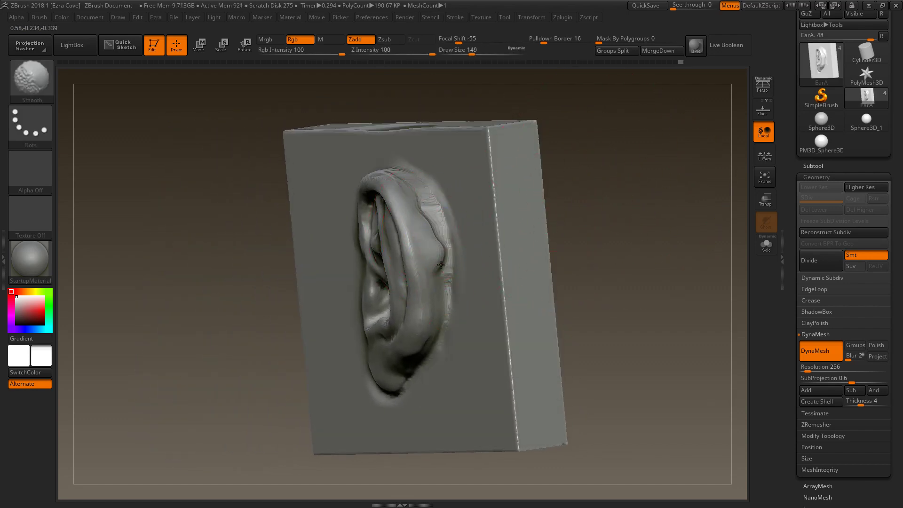
With Clay at draw size 87, build up the back of the helix and its rim, and smooth the transition into the block
{"action": "key", "text": "b"}
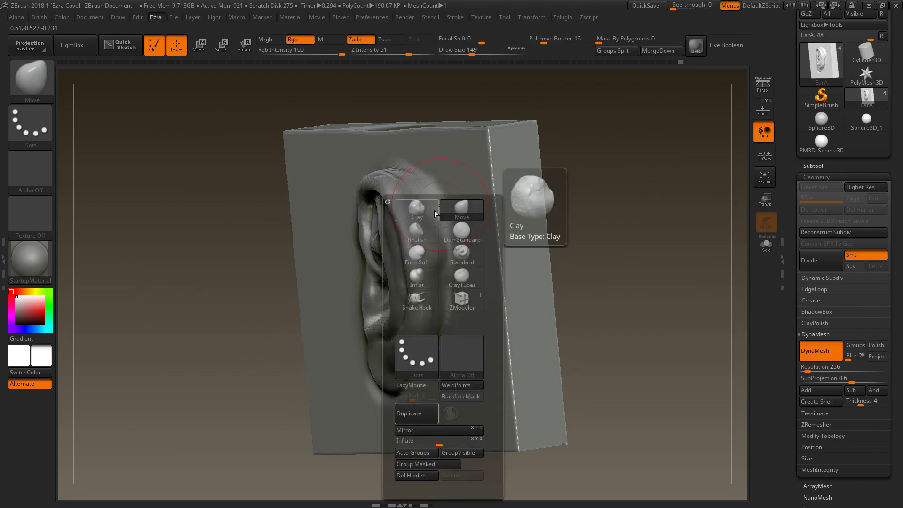
{"action": "left_click", "coordinate": [461, 207]}
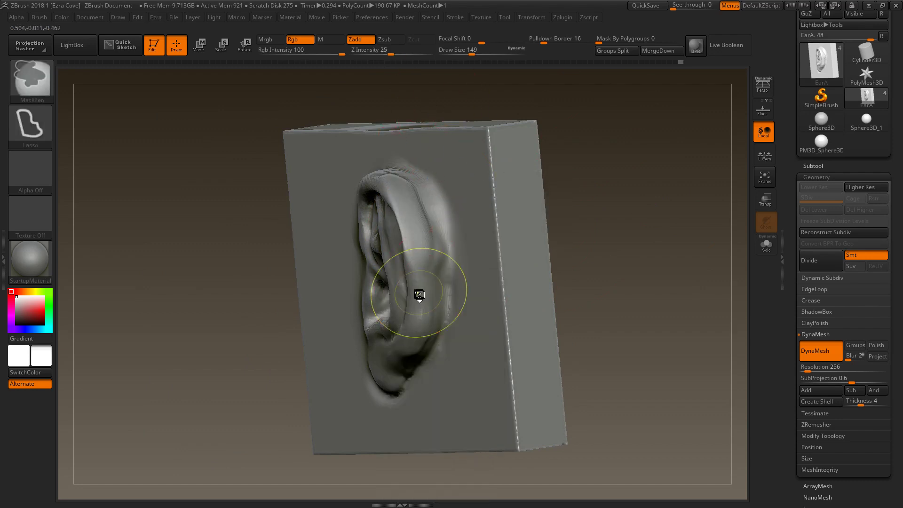
{"action": "key", "text": "ctrl+z"}
{"action": "key", "text": "ctrl+z"}
{"action": "key", "text": "s"}
{"action": "left_click_drag", "start_coordinate": [422, 213], "coordinate": [446, 259]}
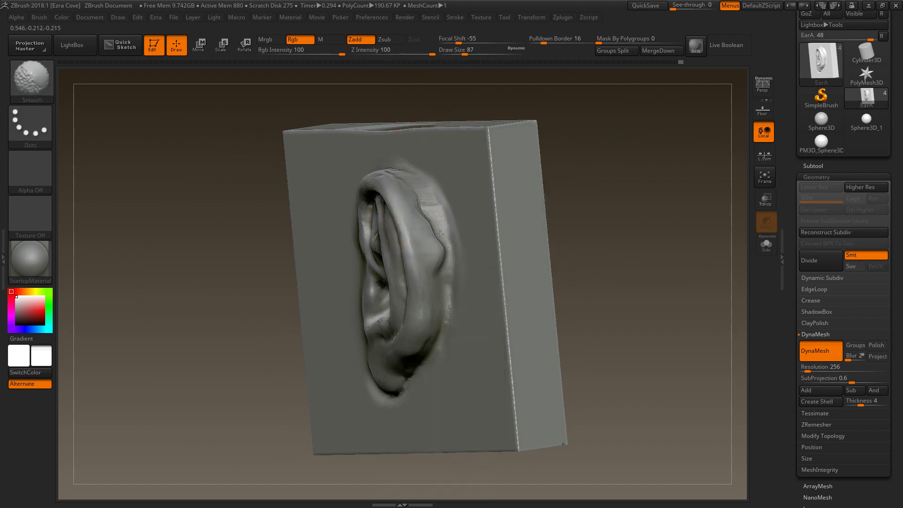
{"action": "left_click_drag", "start_coordinate": [418, 202], "coordinate": [435, 235], "text": "shift"}
{"action": "key", "text": "shift"}
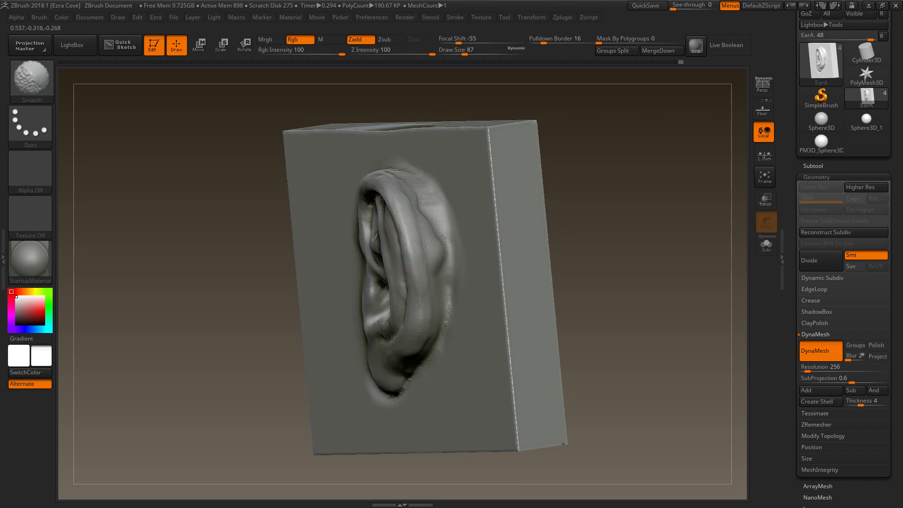
{"action": "left_click_drag", "start_coordinate": [440, 254], "coordinate": [443, 306], "text": "shift"}
{"action": "left_click_drag", "start_coordinate": [436, 471], "coordinate": [531, 465]}
{"action": "left_click_drag", "start_coordinate": [420, 204], "coordinate": [430, 247]}
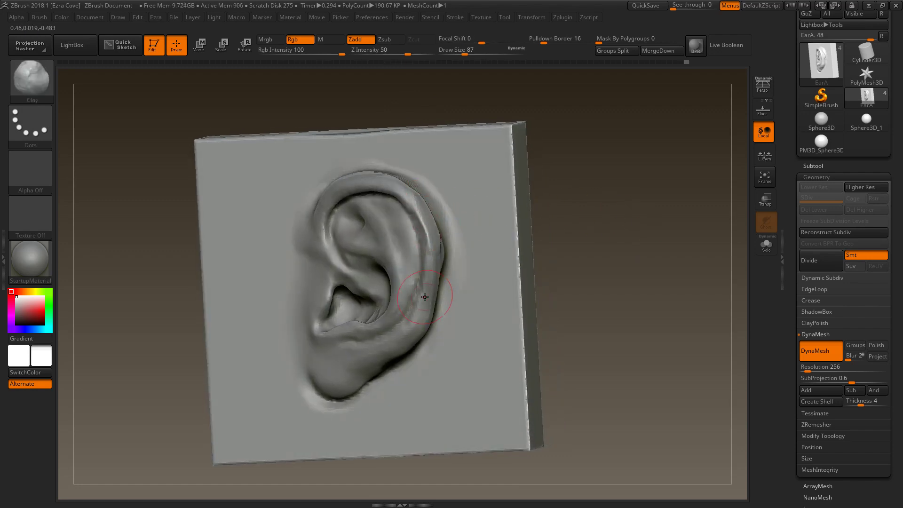
Thicken the rear helix rim with Inflat at draw size 87, and check the ear from the side and front
{"action": "mouse_move", "coordinate": [583, 232]}
{"action": "left_mouse_down"}
{"action": "mouse_move", "coordinate": [596, 247]}
{"action": "mouse_move", "coordinate": [587, 247]}
{"action": "left_mouse_up"}
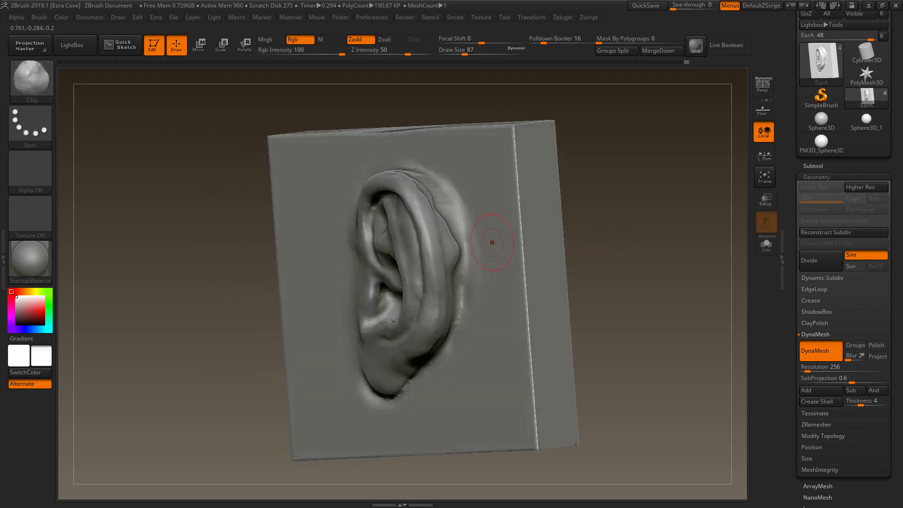
{"action": "key", "text": "space"}
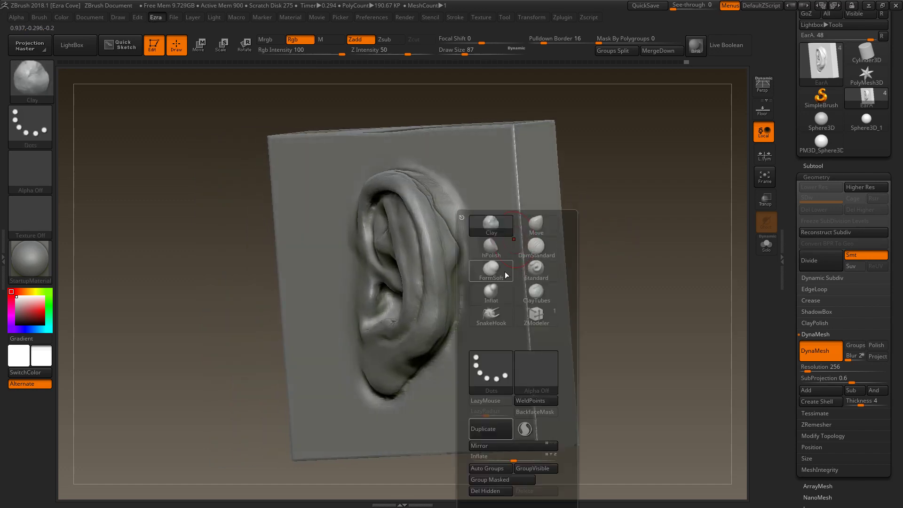
{"action": "left_click", "coordinate": [491, 292]}
{"action": "mouse_move", "coordinate": [412, 182]}
{"action": "left_mouse_down"}
{"action": "mouse_move", "coordinate": [427, 231]}
{"action": "mouse_move", "coordinate": [406, 178]}
{"action": "mouse_move", "coordinate": [427, 224]}
{"action": "left_mouse_up"}
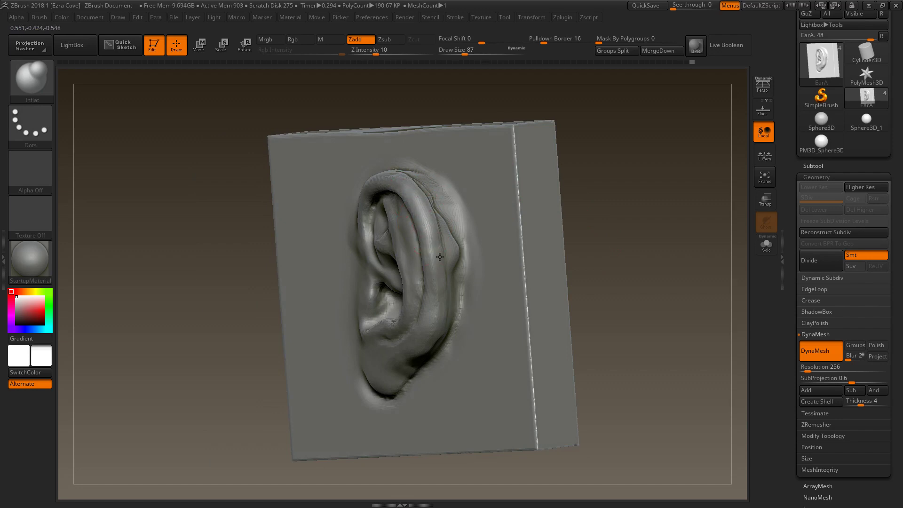
{"action": "left_click_drag", "start_coordinate": [629, 165], "coordinate": [588, 172], "text": "shift"}
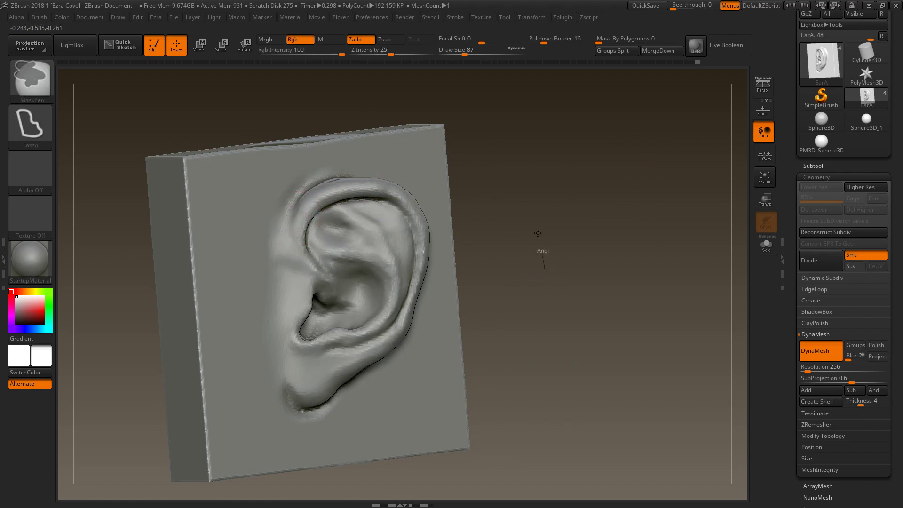
{"action": "mouse_move", "coordinate": [542, 249]}
{"action": "left_mouse_down", "text": "shift"}
{"action": "mouse_move", "coordinate": [512, 243]}
{"action": "mouse_move", "coordinate": [593, 186]}
{"action": "mouse_move", "coordinate": [587, 227]}
{"action": "left_mouse_up", "text": "shift"}
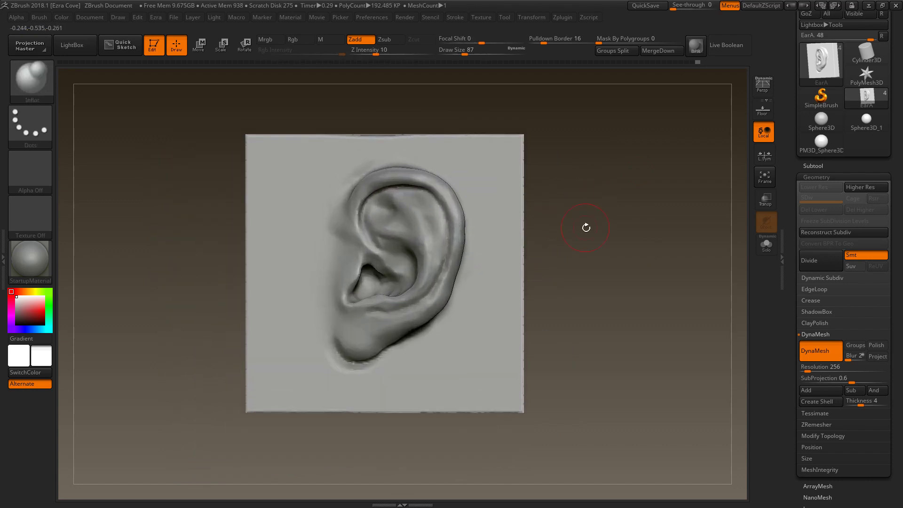